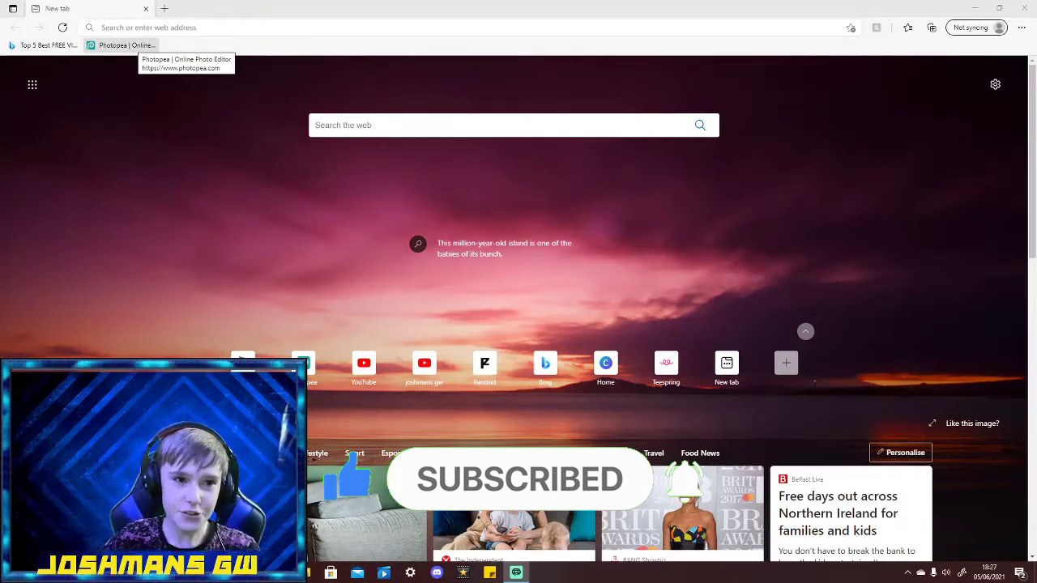
Open the photopea.com online photo editor in the browser.
{"action": "left_click", "coordinate": [138, 28]}
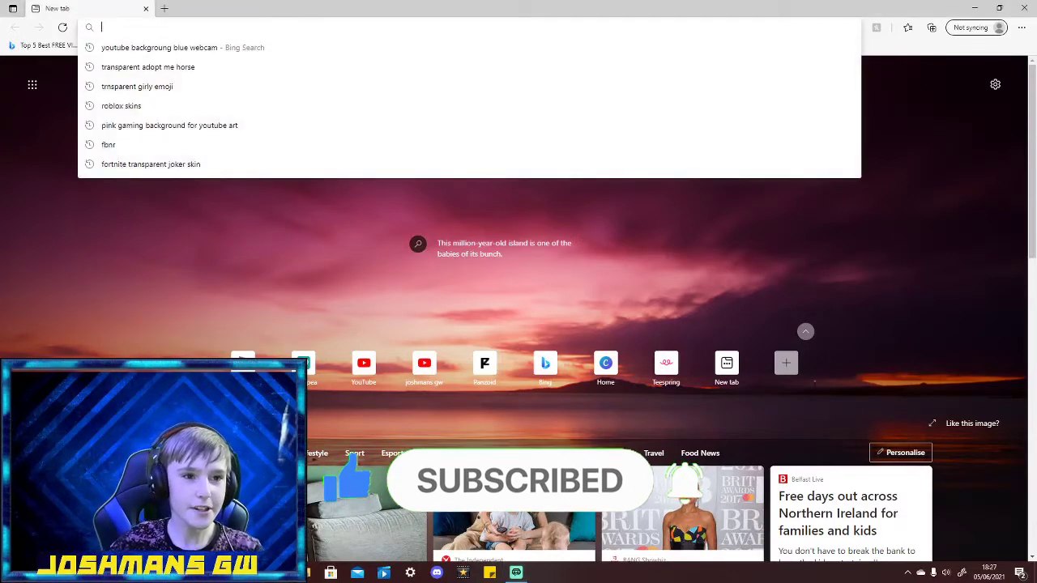
{"action": "type", "text": "photop"}
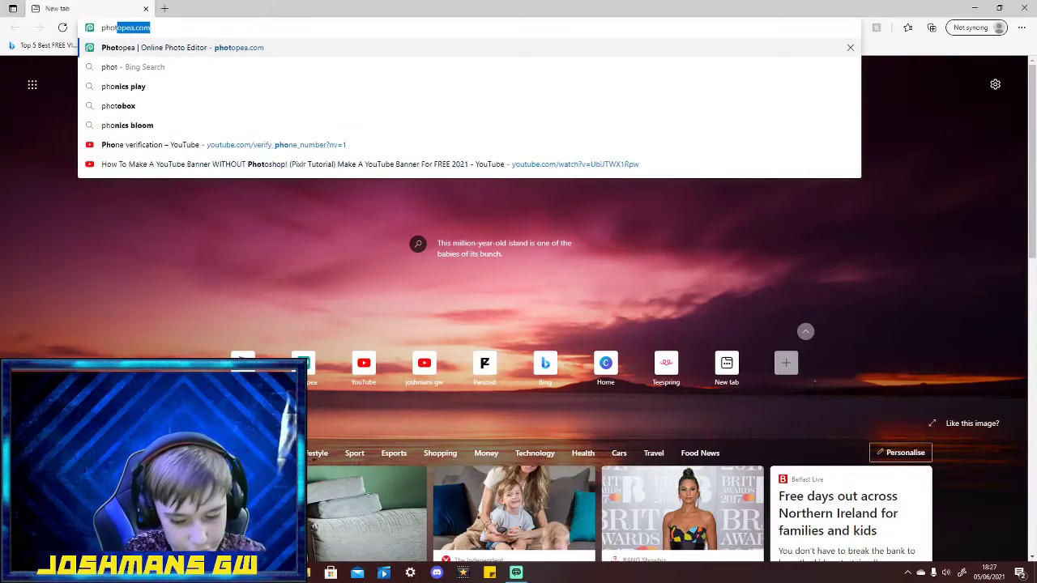
{"action": "type", "text": "ea"}
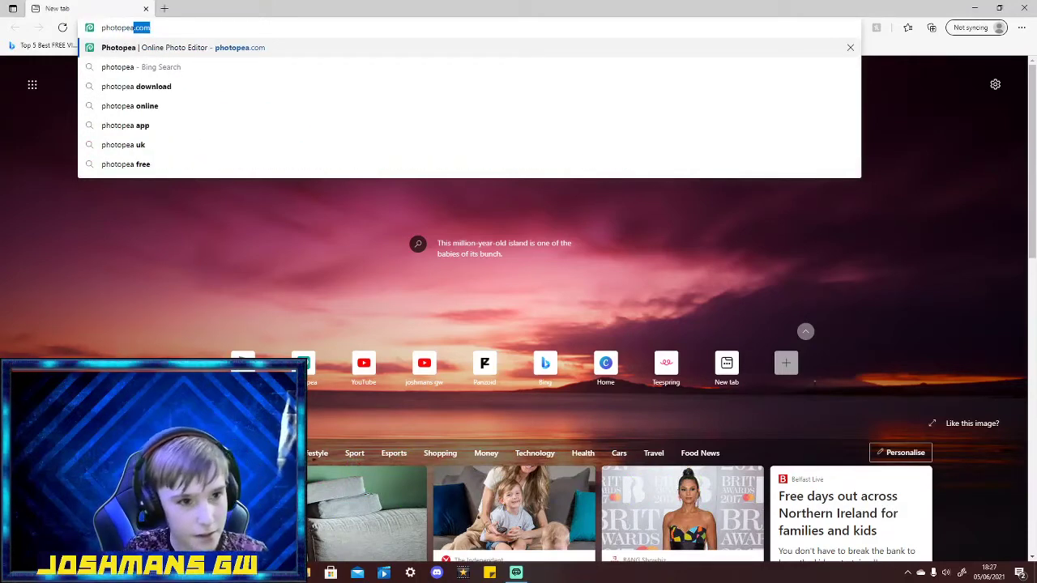
{"action": "type", "text": ".com"}
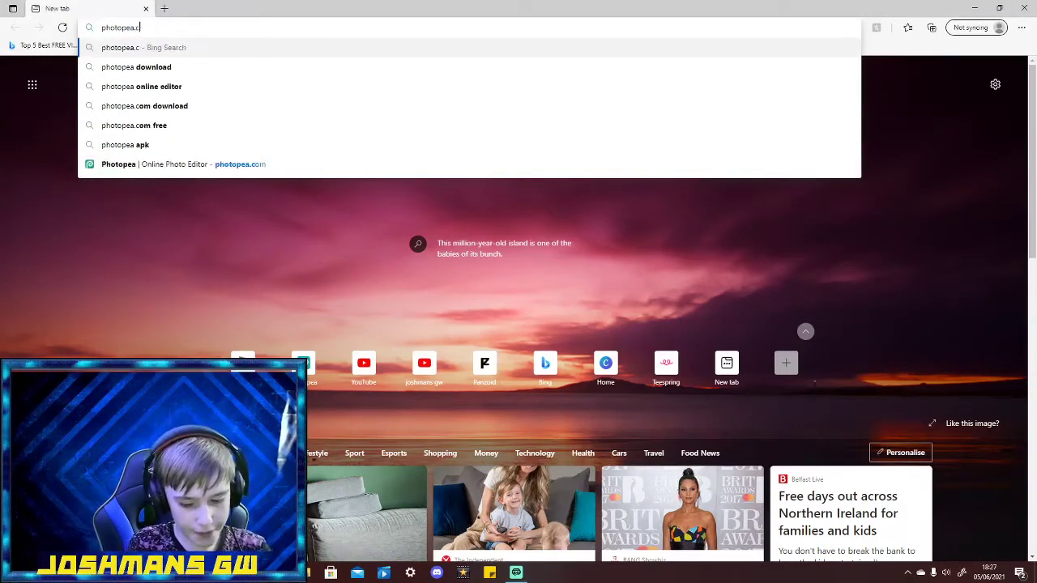
{"action": "key", "text": "Return"}
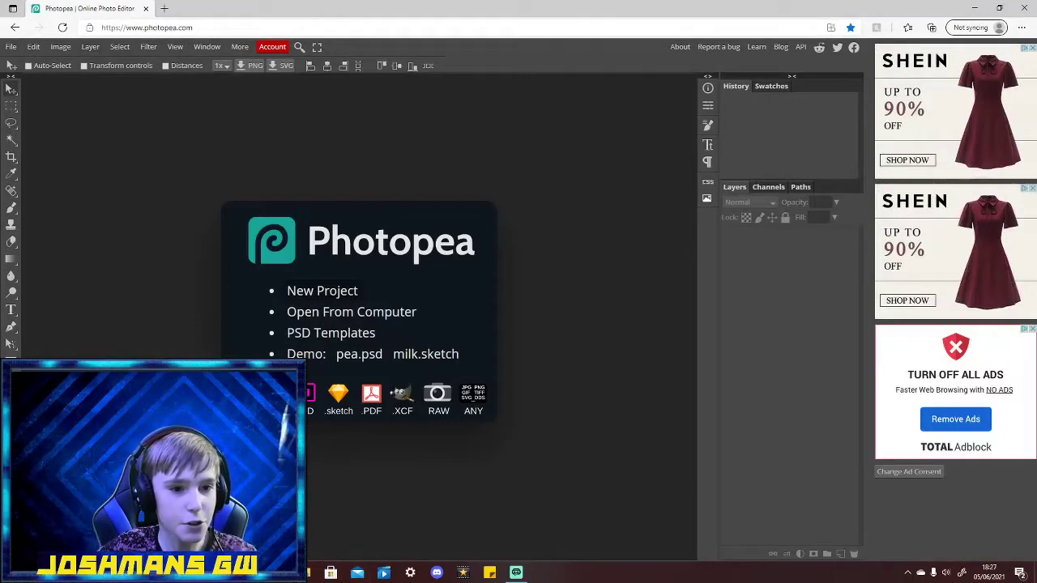
Create a new project from the 2560 × 1440 px social preset with a white background.
{"action": "left_click", "coordinate": [321, 290]}
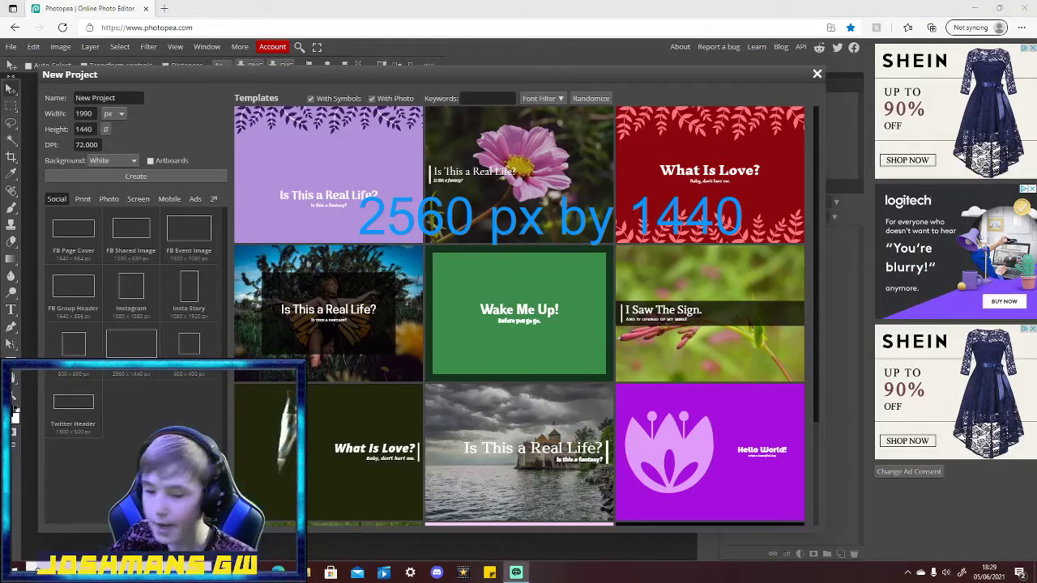
{"action": "left_click", "coordinate": [131, 344]}
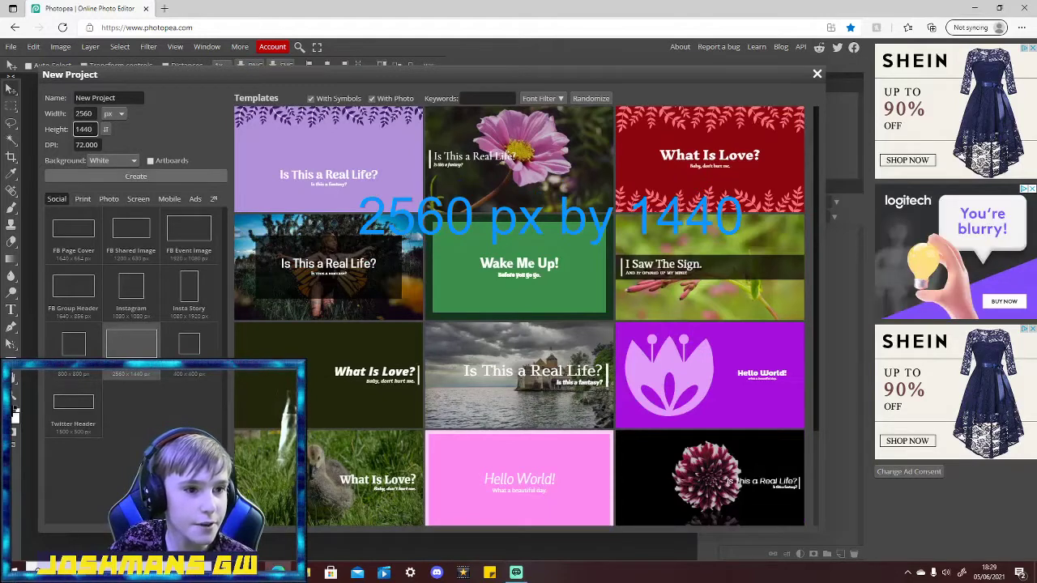
{"action": "left_click", "coordinate": [136, 175]}
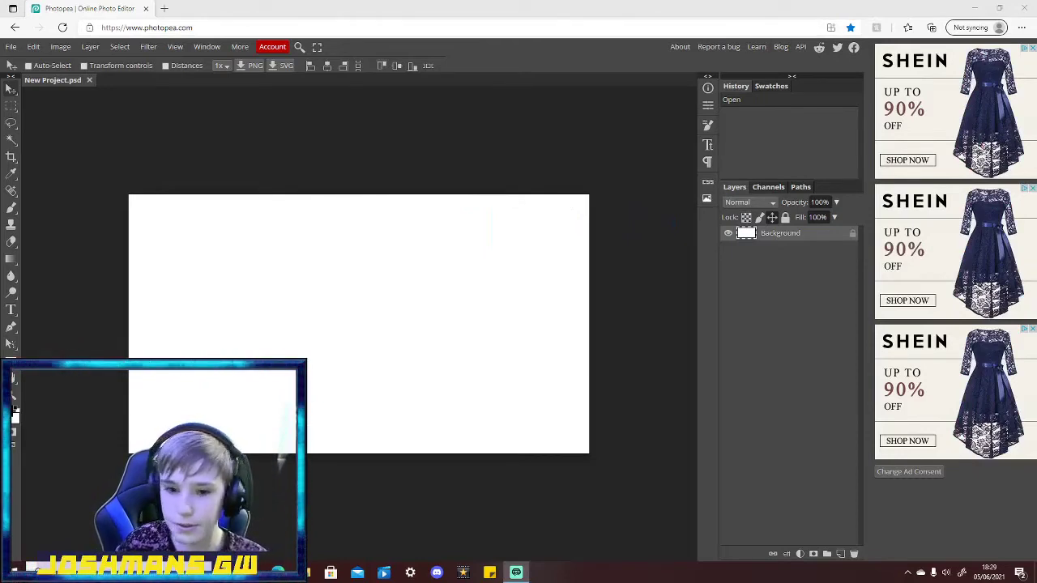
In a new browser tab, run a Bing image search for "youtube channel rt boarder".
{"action": "left_click", "coordinate": [164, 9]}
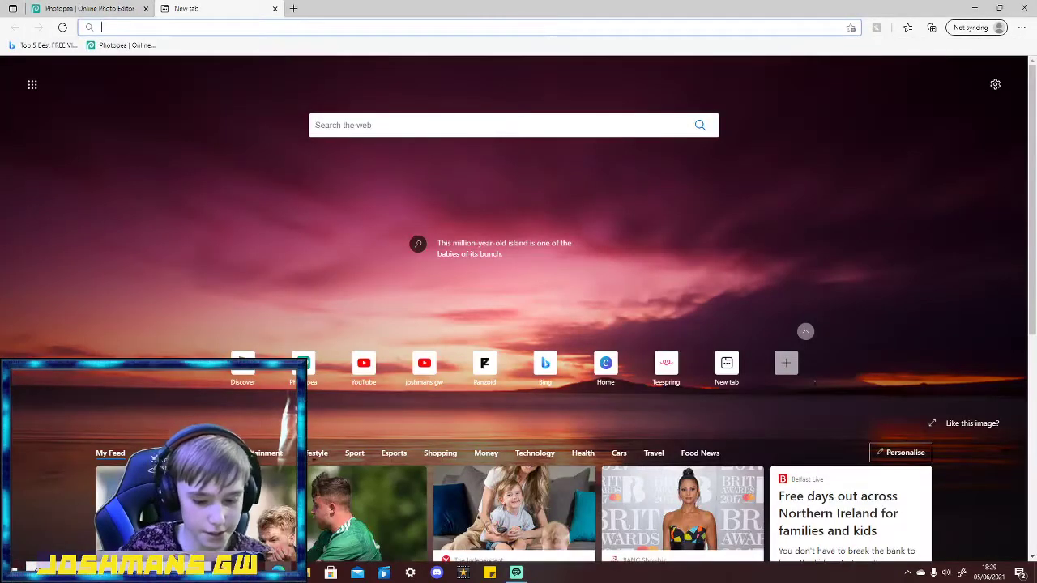
{"action": "type", "text": "youtube channel r"}
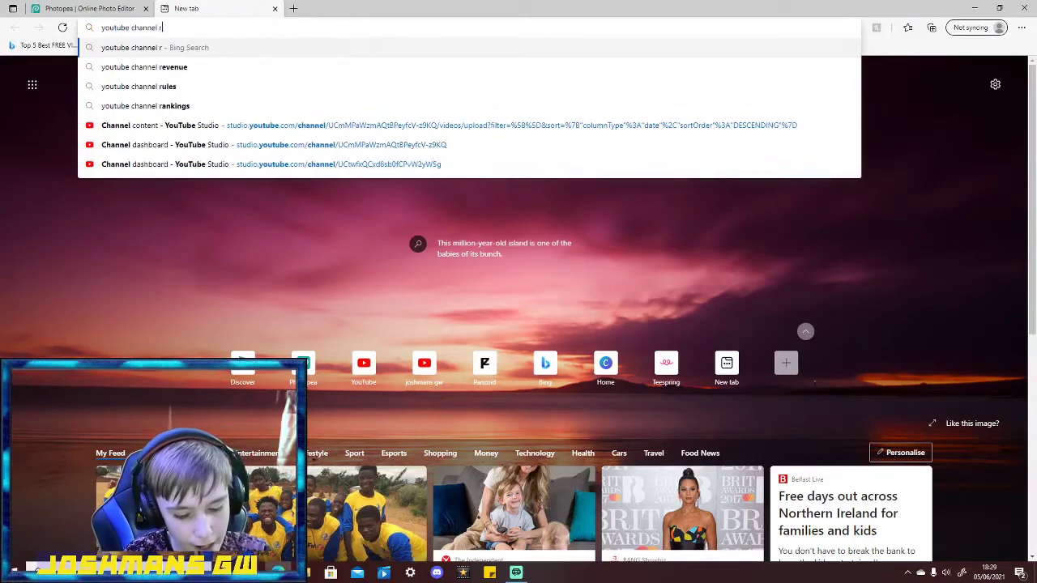
{"action": "type", "text": "t boarder"}
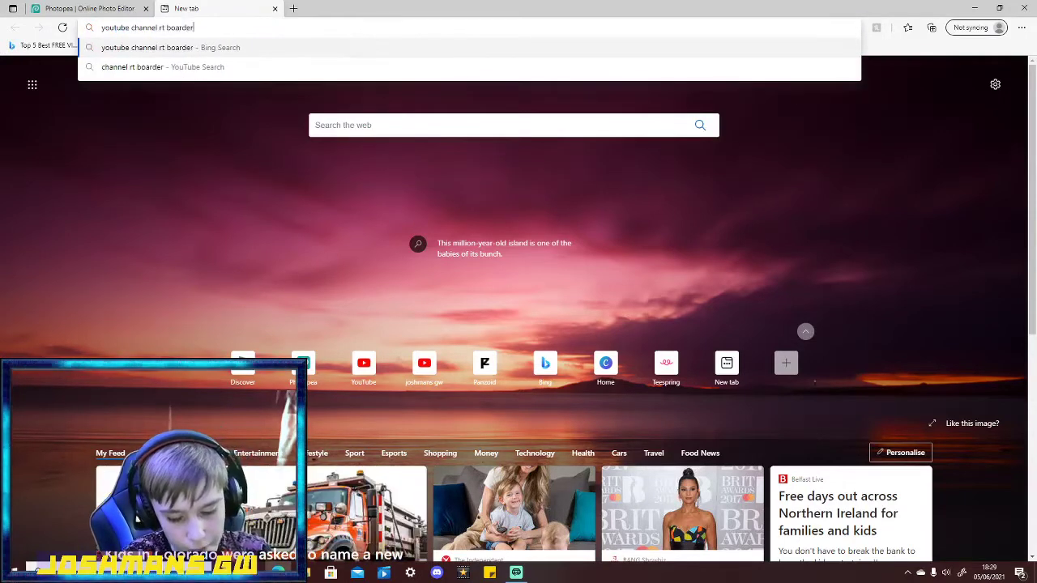
{"action": "key", "text": "Return"}
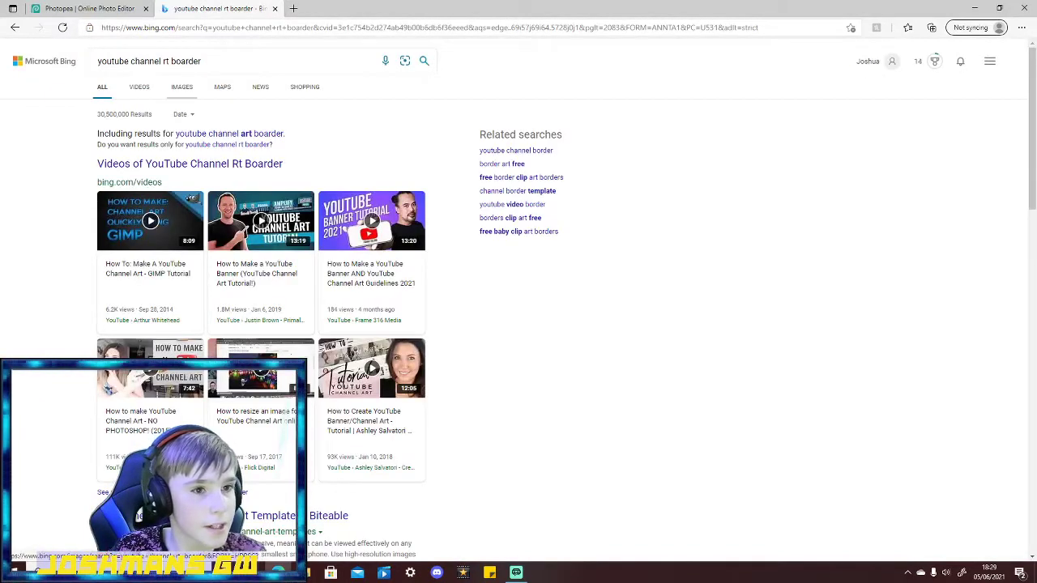
{"action": "left_click", "coordinate": [181, 87]}
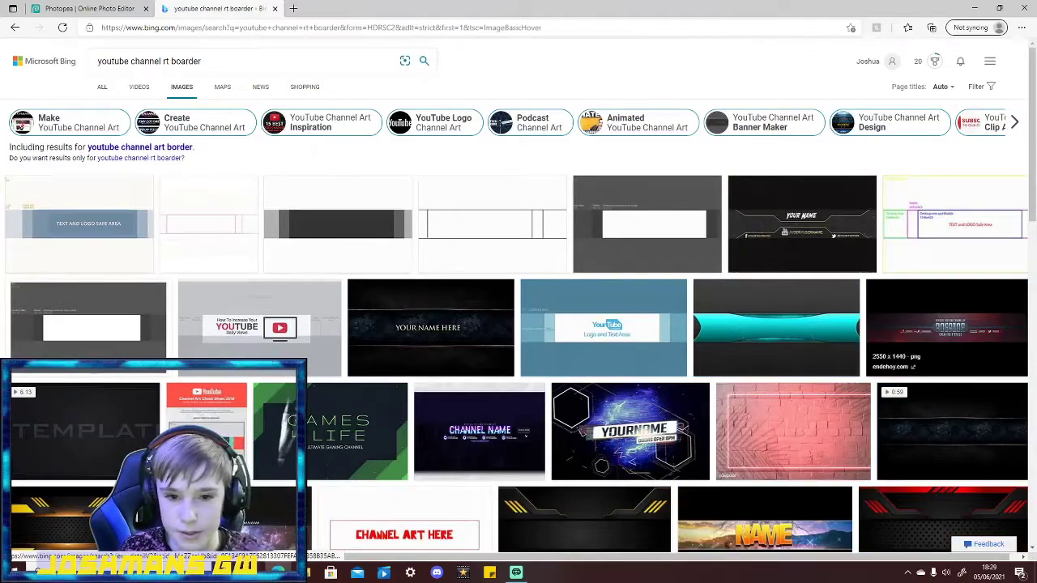
Browse the channel art image results and open the dark grey size template with the blank central area.
{"action": "scroll", "coordinate": [1023, 144], "scroll_direction": "down", "scroll_amount": 7}
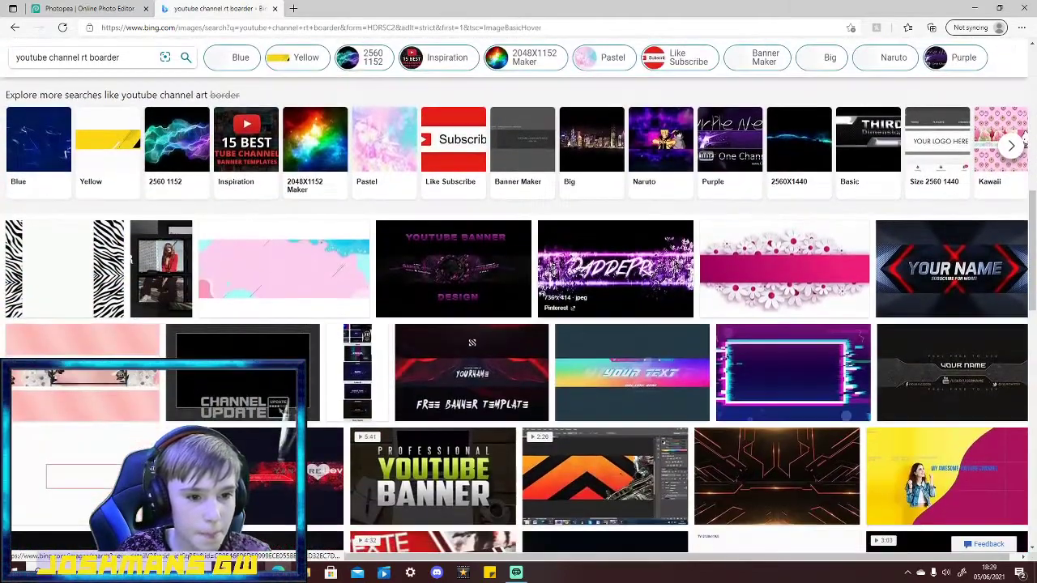
{"action": "scroll", "coordinate": [1023, 144], "scroll_direction": "down", "scroll_amount": 6}
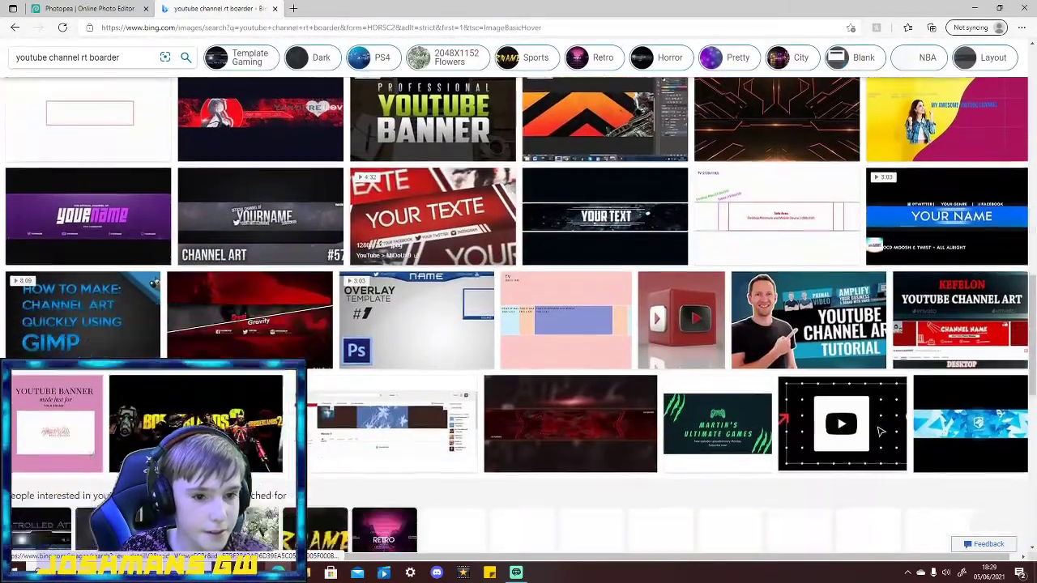
{"action": "scroll", "coordinate": [628, 502], "scroll_direction": "down", "scroll_amount": 4}
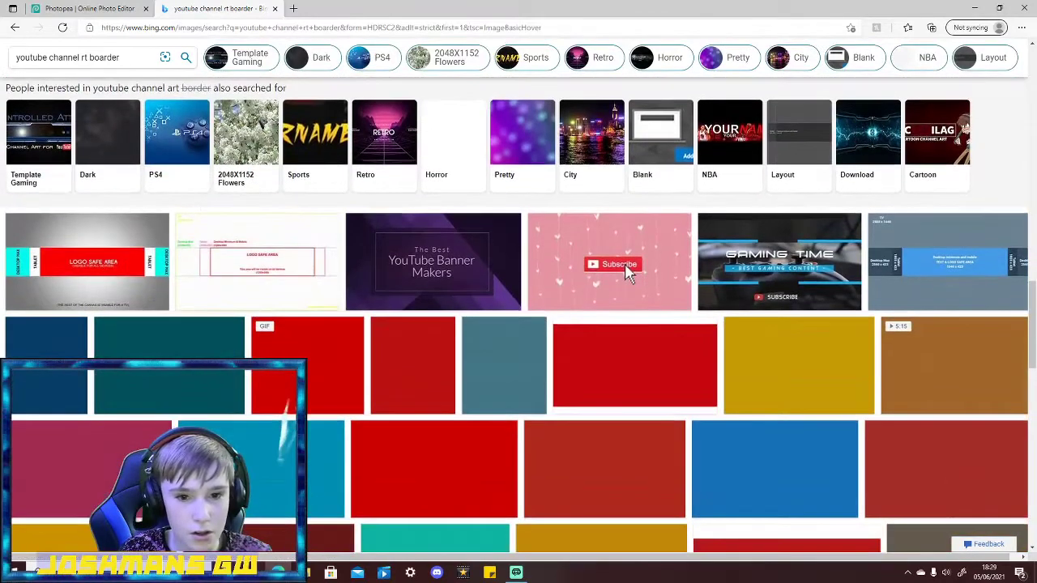
{"action": "scroll", "coordinate": [627, 197], "scroll_direction": "down", "scroll_amount": 6}
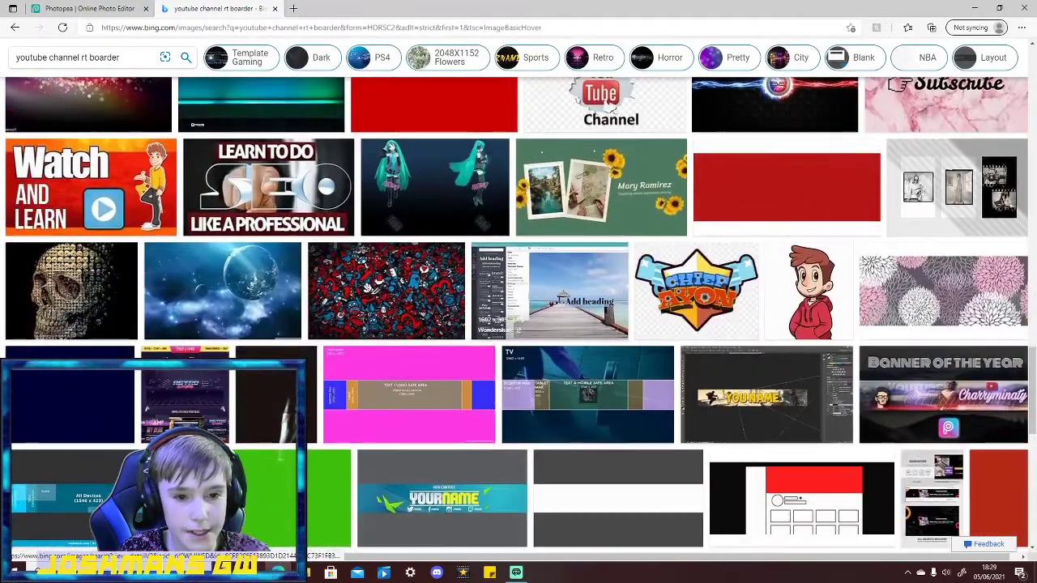
{"action": "scroll", "coordinate": [165, 228], "scroll_direction": "down", "scroll_amount": 3}
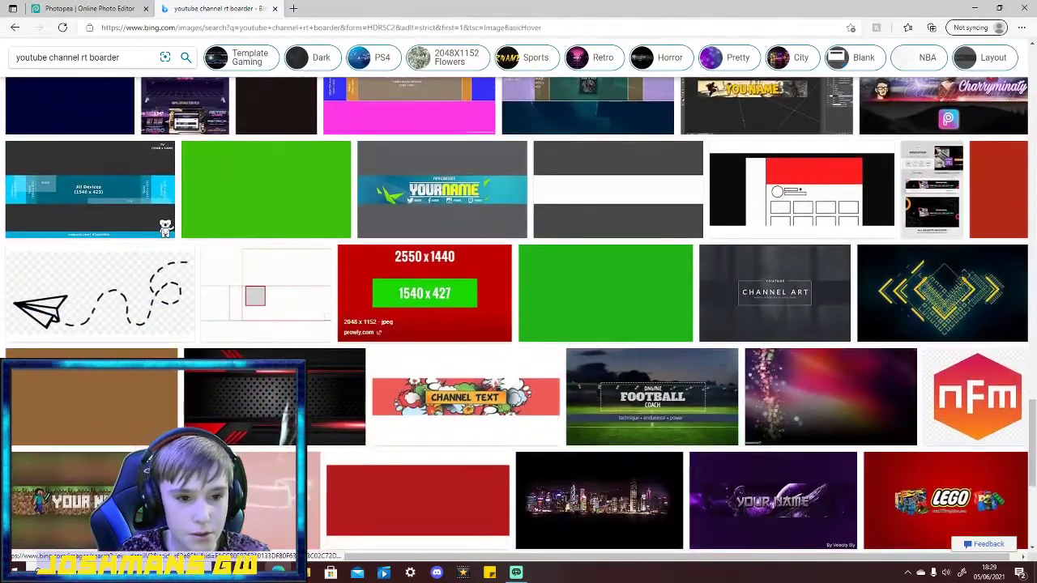
{"action": "scroll", "coordinate": [165, 227], "scroll_direction": "down", "scroll_amount": 3}
{"action": "scroll", "coordinate": [881, 403], "scroll_direction": "down", "scroll_amount": 5}
{"action": "scroll", "coordinate": [881, 403], "scroll_direction": "up", "scroll_amount": 12}
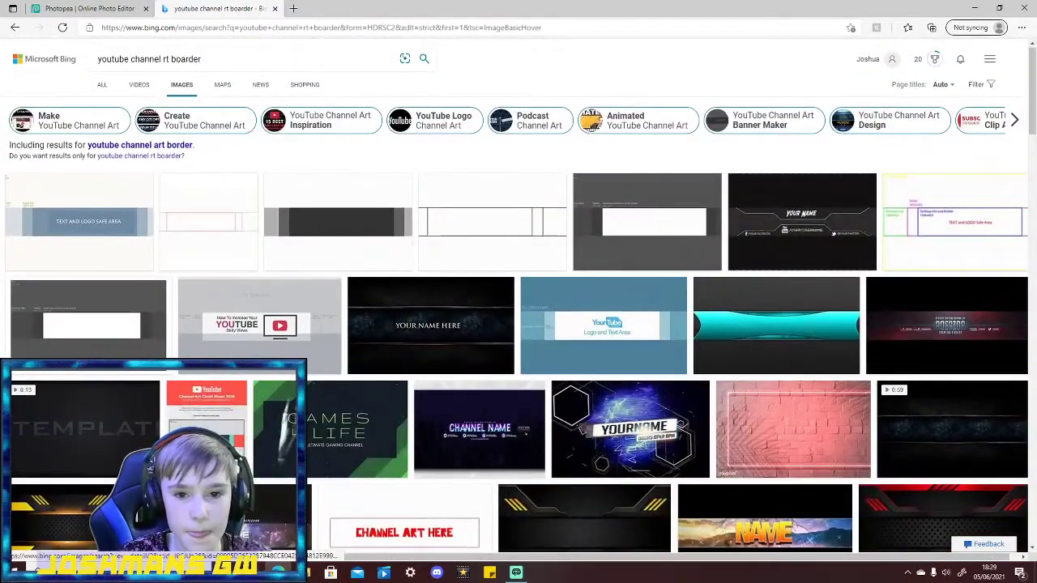
{"action": "left_click", "coordinate": [647, 221]}
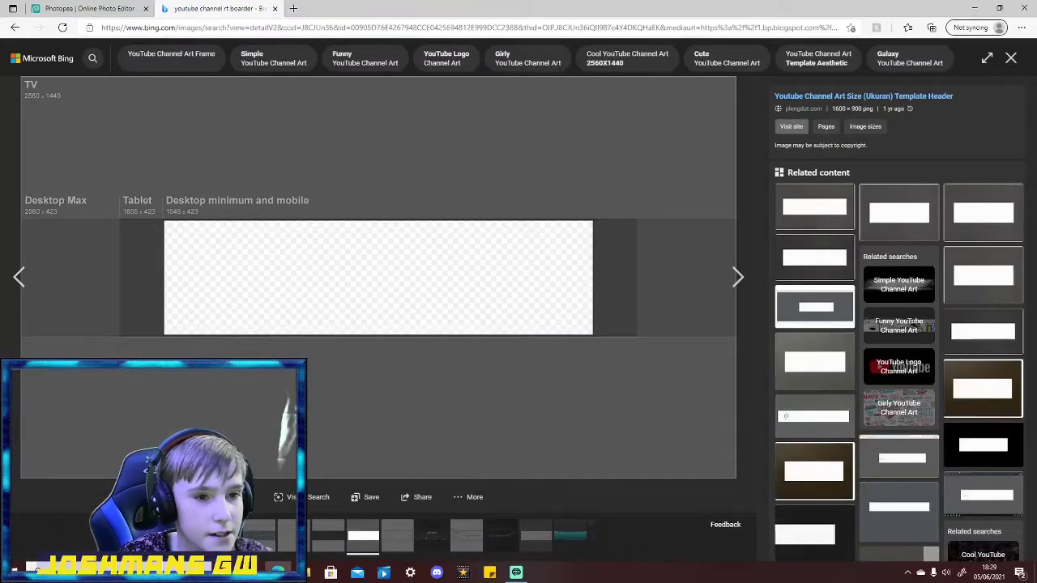
{"action": "right_click", "coordinate": [236, 257]}
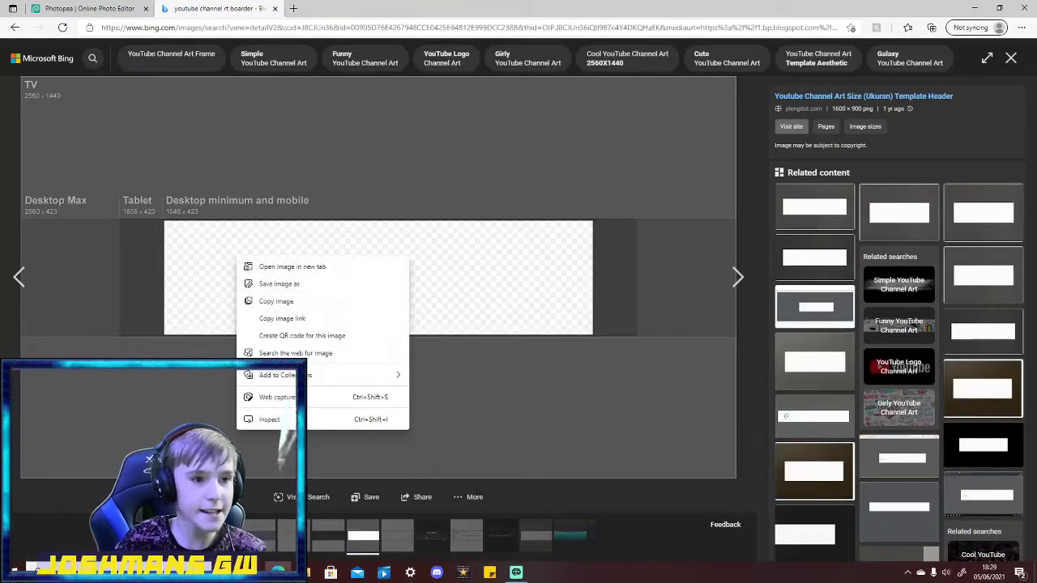
{"action": "left_click", "coordinate": [284, 267]}
{"action": "key", "text": "ctrl+w"}
Save the channel art template as the PNG image "yt art" in the Saved Pictures folder.
{"action": "right_click", "coordinate": [289, 274]}
{"action": "left_click", "coordinate": [324, 294]}
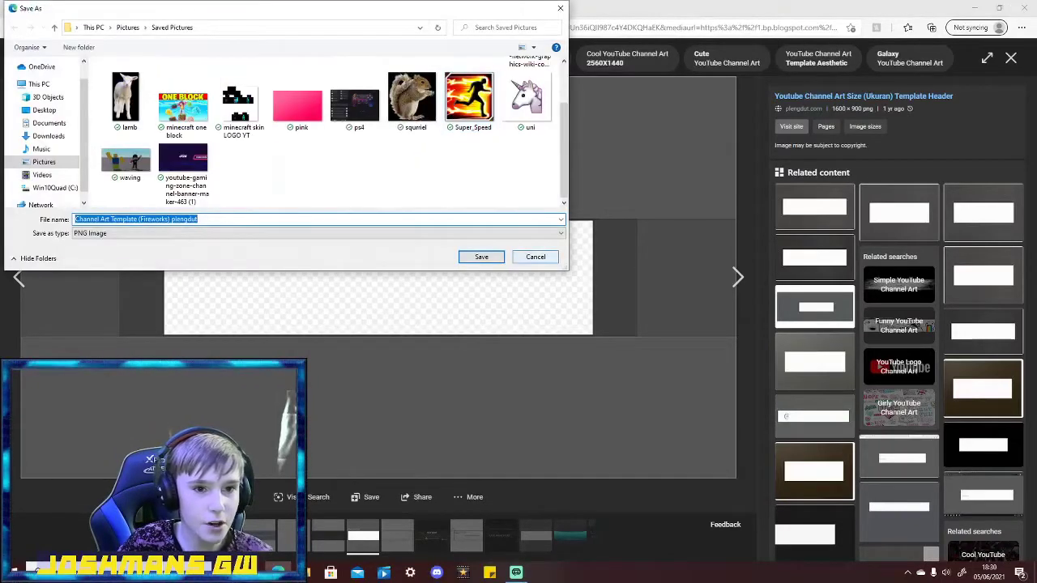
{"action": "left_click", "coordinate": [44, 161]}
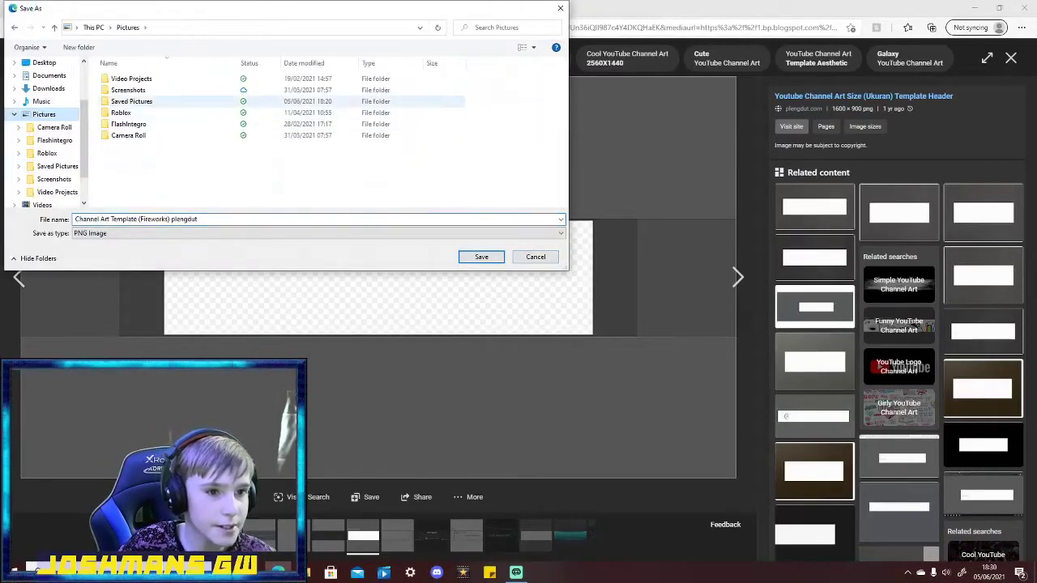
{"action": "double_click", "coordinate": [132, 102]}
{"action": "left_click", "coordinate": [134, 219]}
{"action": "type", "text": "yt"}
{"action": "key", "text": "Return"}
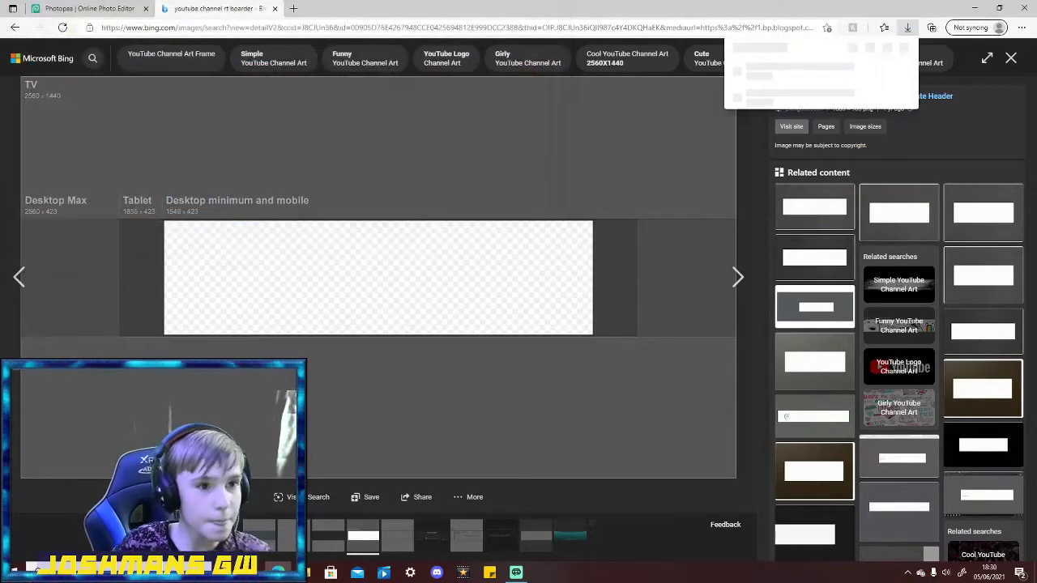
Place the yt art file from File Explorer into the Photopea project, scaled to 160% so it fills the canvas.
{"action": "left_click", "coordinate": [89, 8]}
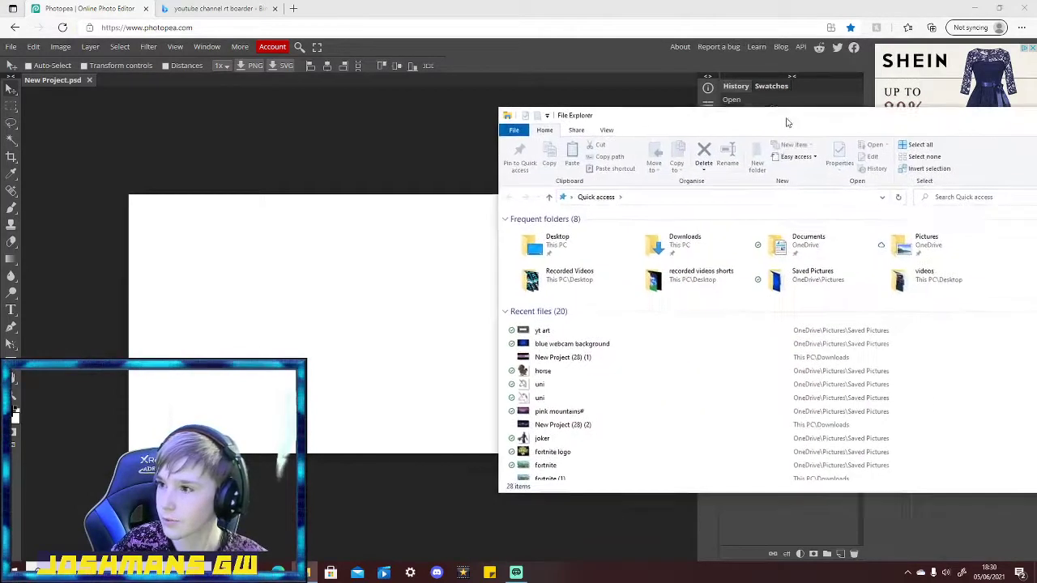
{"action": "left_click_drag", "start_coordinate": [788, 120], "coordinate": [529, 120]}
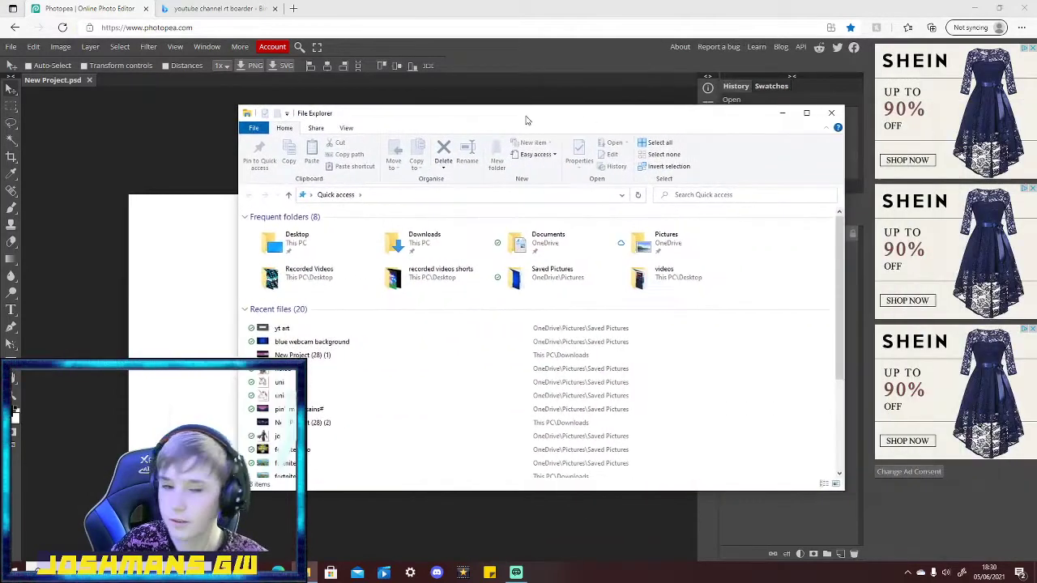
{"action": "left_click_drag", "start_coordinate": [282, 328], "coordinate": [184, 304]}
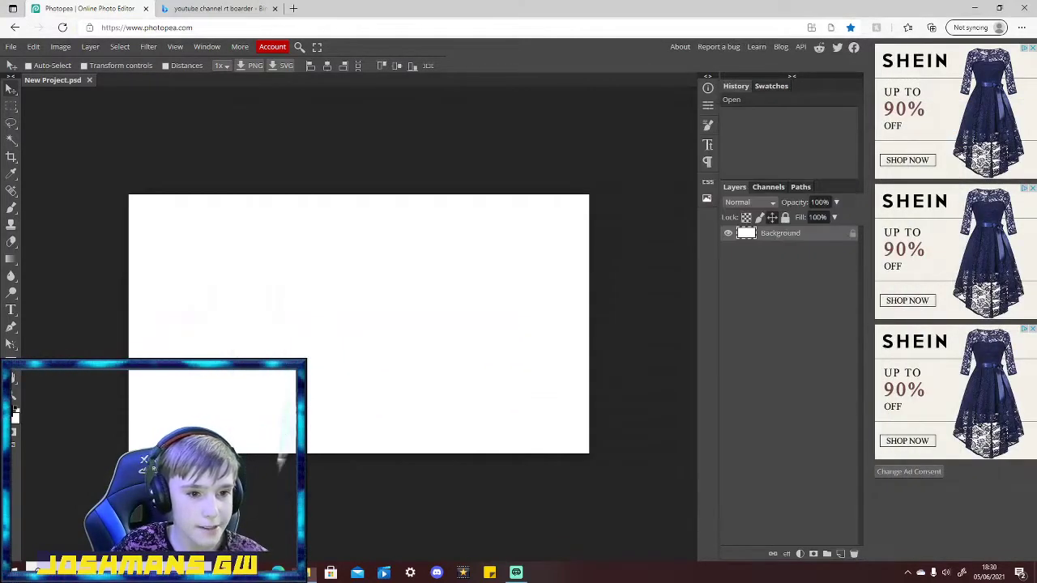
{"action": "left_click_drag", "start_coordinate": [416, 356], "coordinate": [590, 453]}
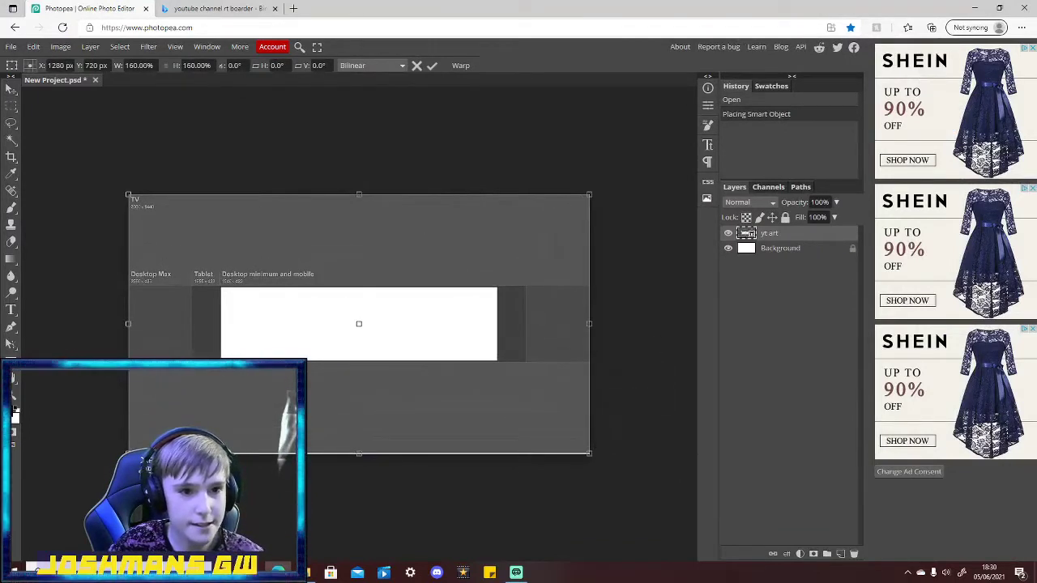
{"action": "key", "text": "Return"}
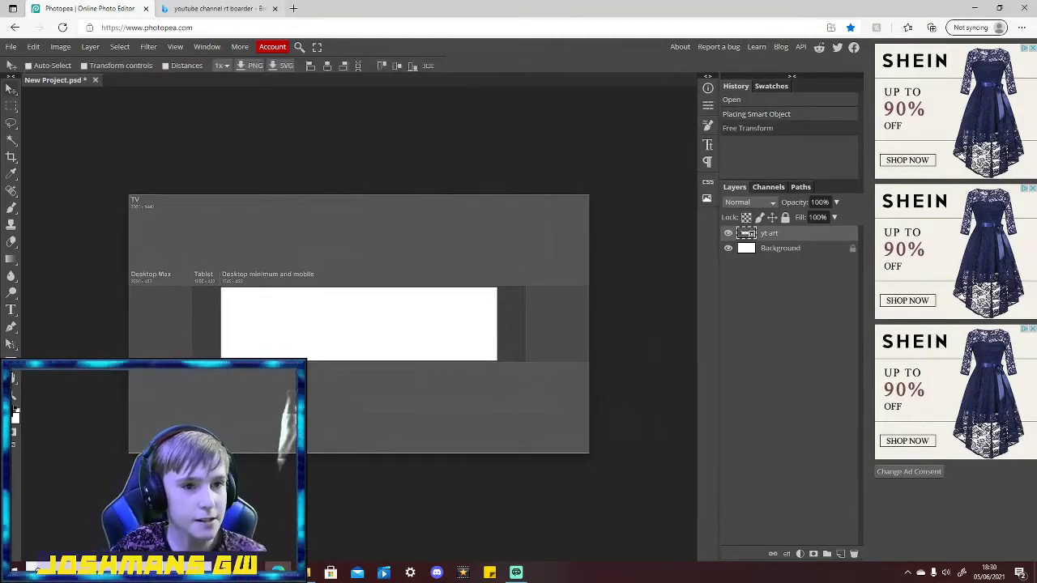
Replace the template search tab with a new one and run a Bing image search for "yt gaimg background".
{"action": "left_click", "coordinate": [275, 8]}
{"action": "left_click", "coordinate": [164, 8]}
{"action": "left_click", "coordinate": [88, 8]}
{"action": "left_click", "coordinate": [212, 8]}
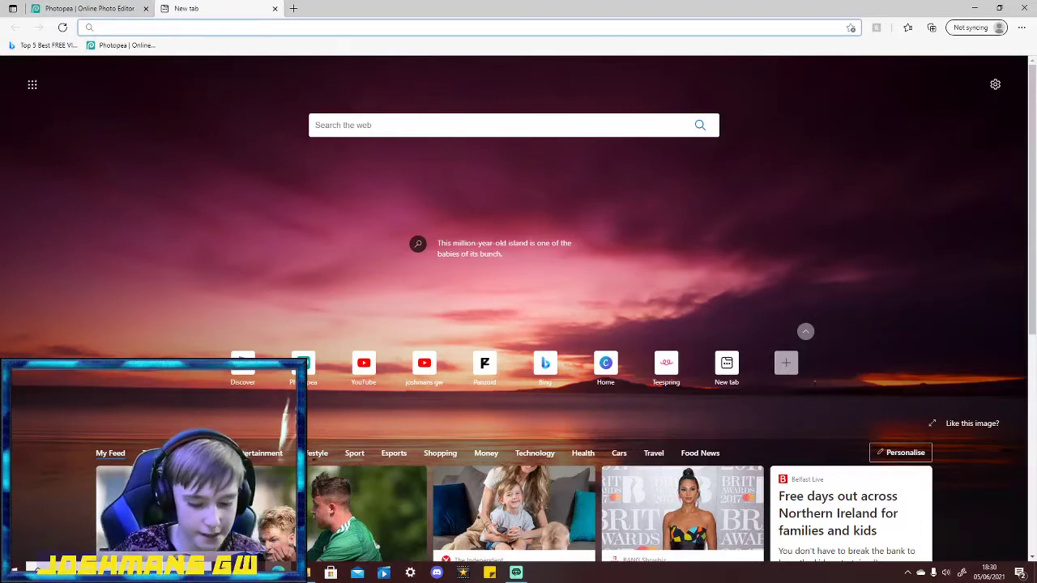
{"action": "type", "text": "y"}
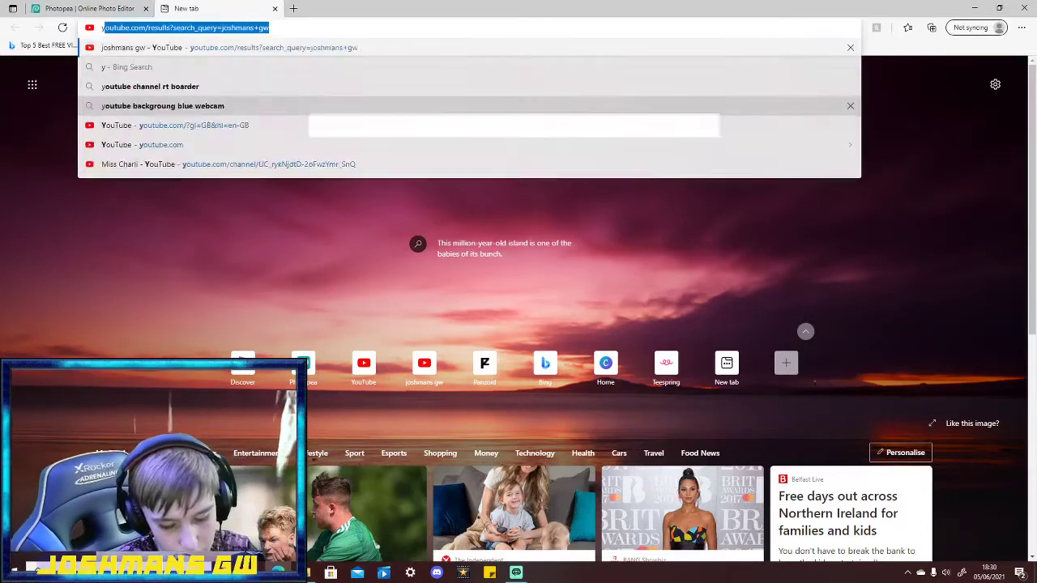
{"action": "type", "text": "t gaimg ba"}
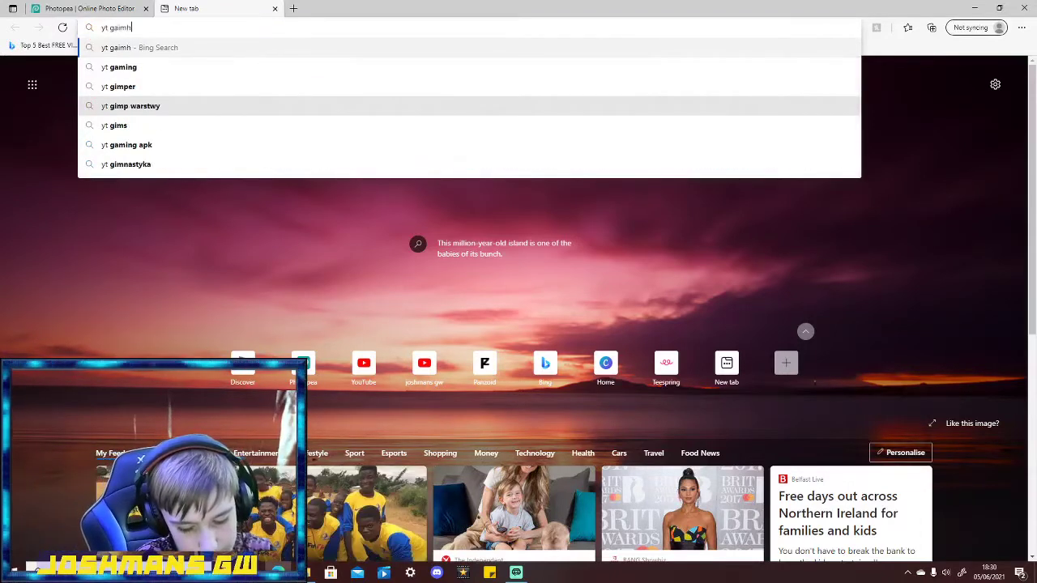
{"action": "type", "text": "ck"}
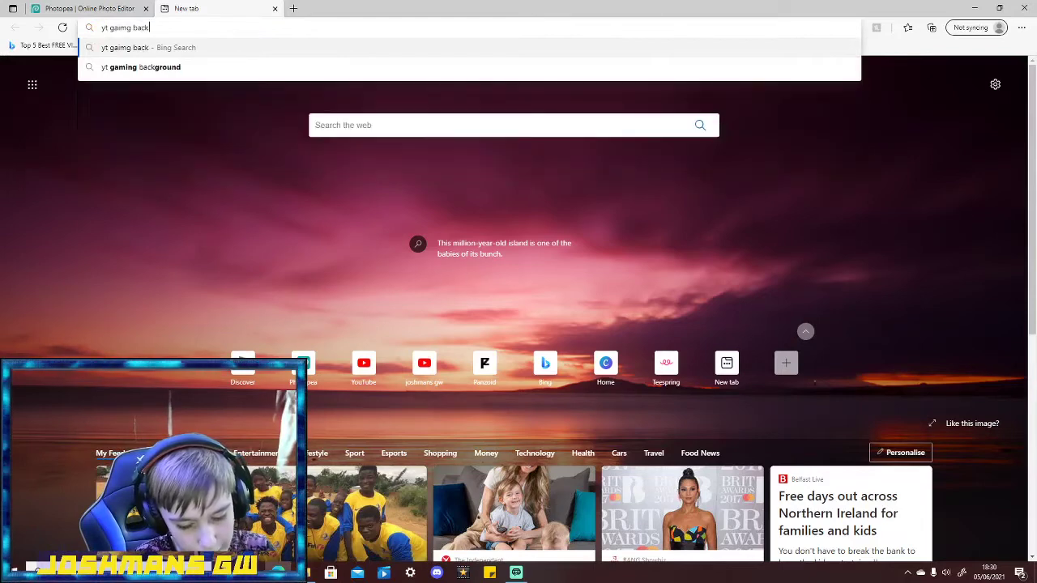
{"action": "type", "text": "ground"}
{"action": "key", "text": "Return"}
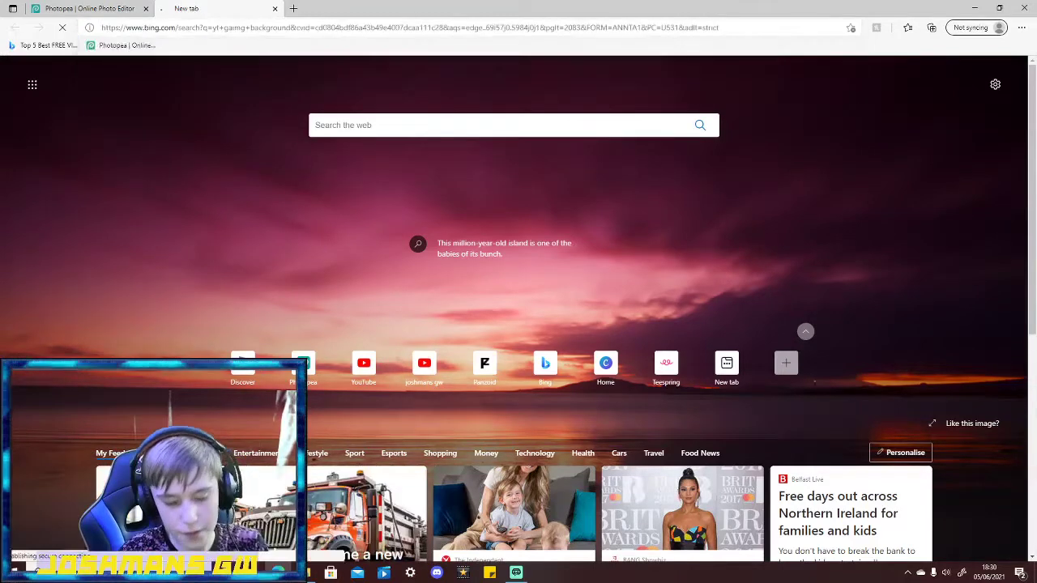
{"action": "left_click", "coordinate": [140, 87]}
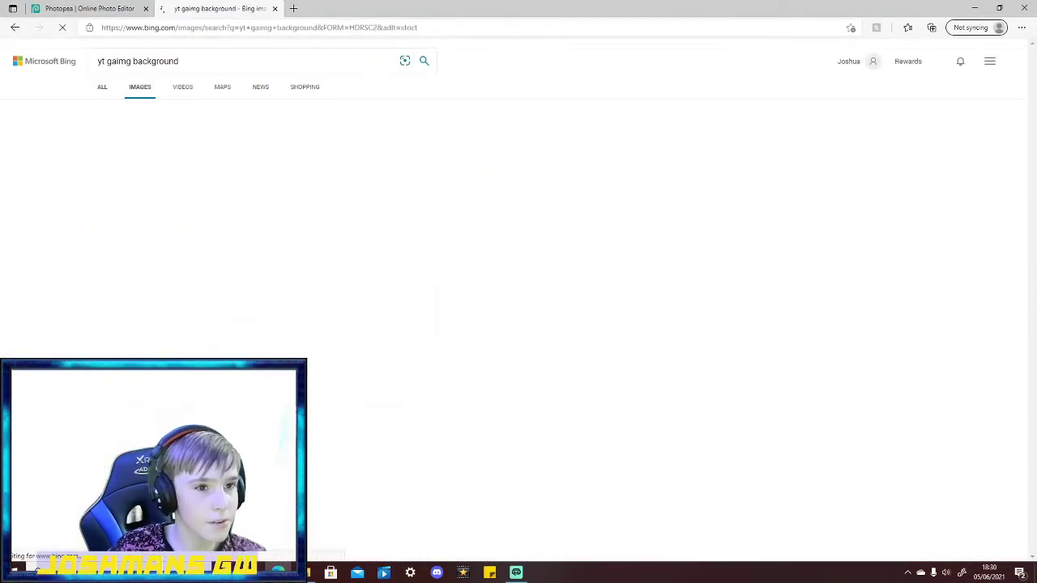
Browse the gaming background image results and preview the blue squares background before returning to the results.
{"action": "scroll", "coordinate": [518, 324], "scroll_direction": "down", "scroll_amount": 3}
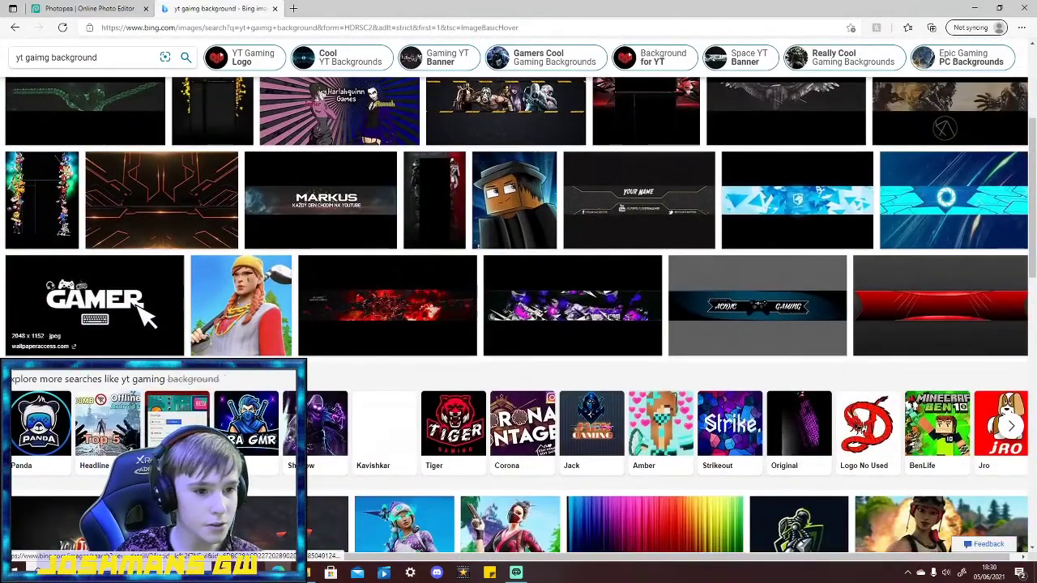
{"action": "scroll", "coordinate": [97, 316], "scroll_direction": "down", "scroll_amount": 3}
{"action": "scroll", "coordinate": [146, 88], "scroll_direction": "down", "scroll_amount": 3}
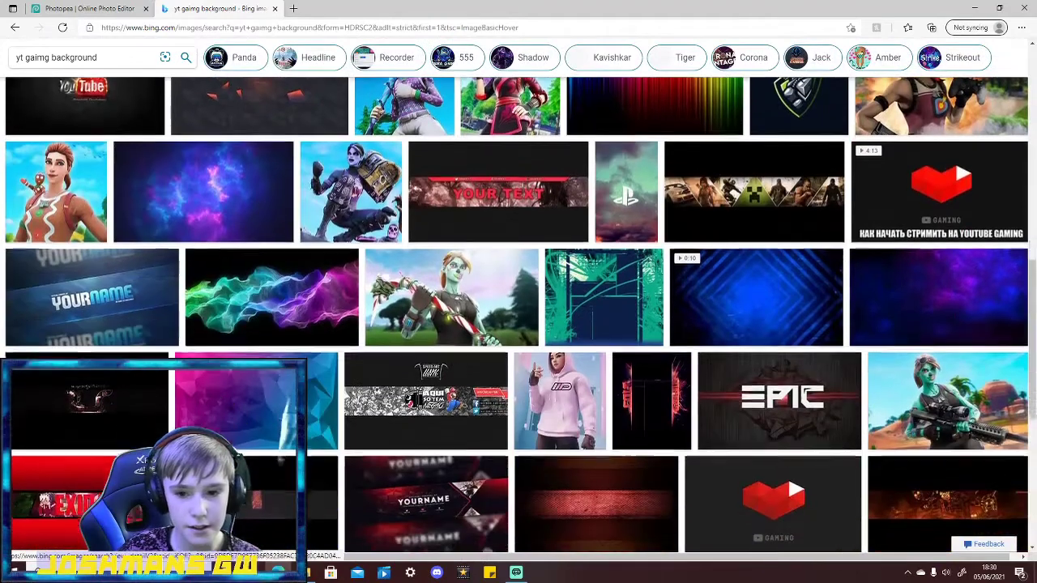
{"action": "left_click", "coordinate": [757, 243]}
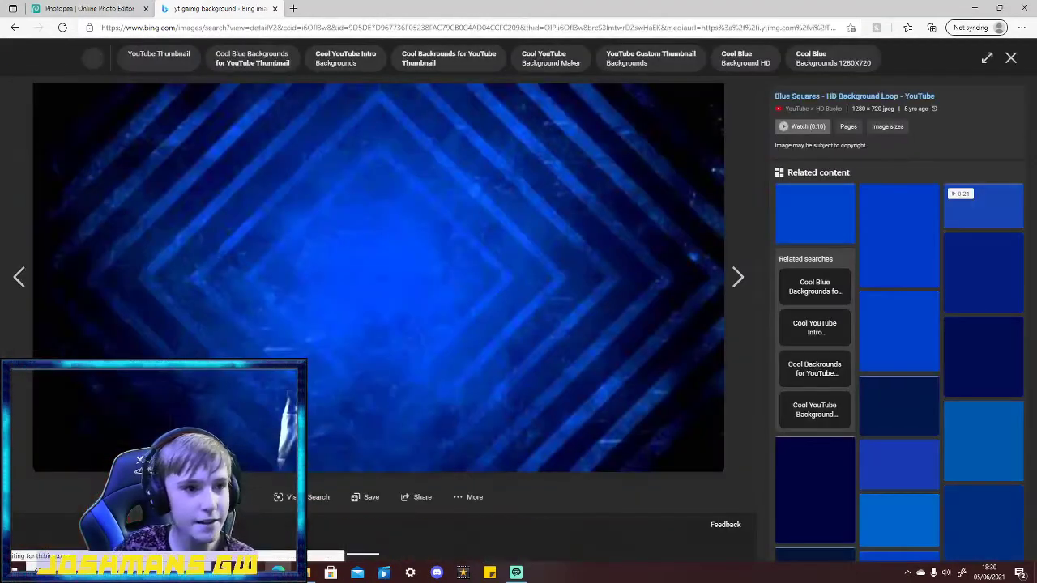
{"action": "left_click", "coordinate": [14, 27]}
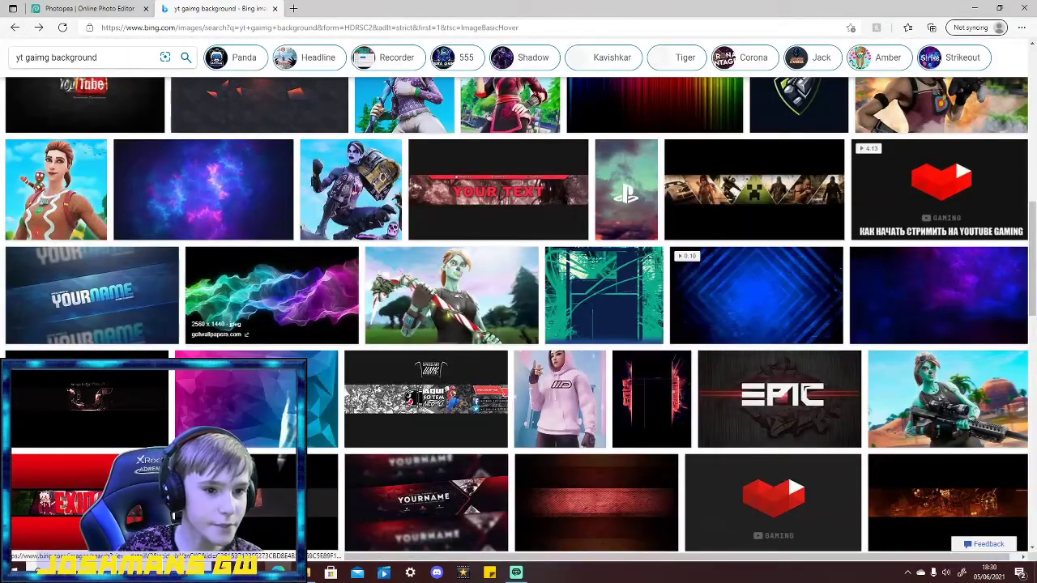
Look through the remaining gaming background results and preview the orange hexagon background before returning to the results.
{"action": "scroll", "coordinate": [456, 500], "scroll_direction": "down", "scroll_amount": 2}
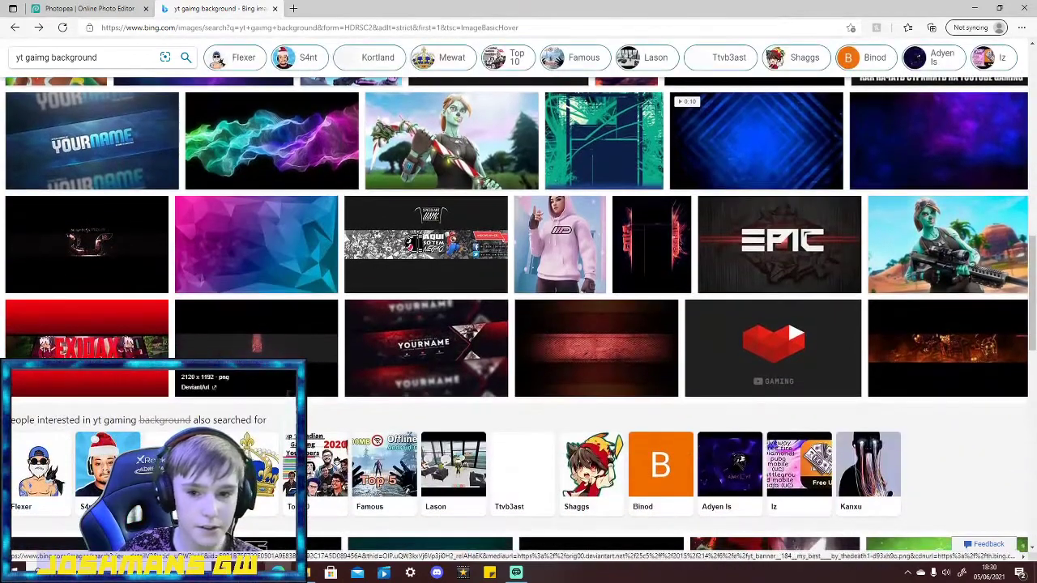
{"action": "scroll", "coordinate": [457, 500], "scroll_direction": "down", "scroll_amount": 3}
{"action": "scroll", "coordinate": [948, 389], "scroll_direction": "down", "scroll_amount": 1}
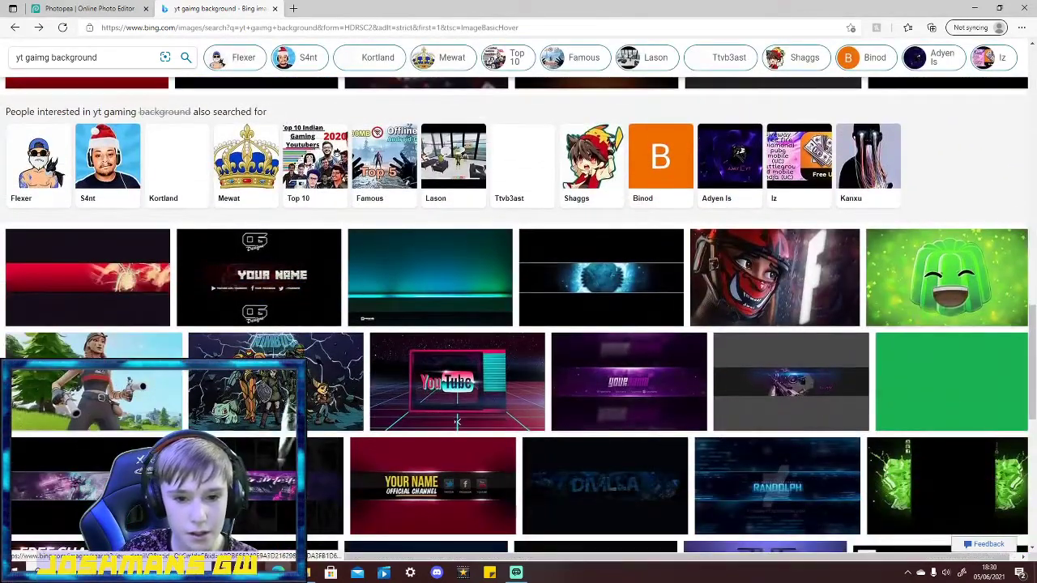
{"action": "scroll", "coordinate": [948, 365], "scroll_direction": "down", "scroll_amount": 2}
{"action": "scroll", "coordinate": [948, 365], "scroll_direction": "down", "scroll_amount": 4}
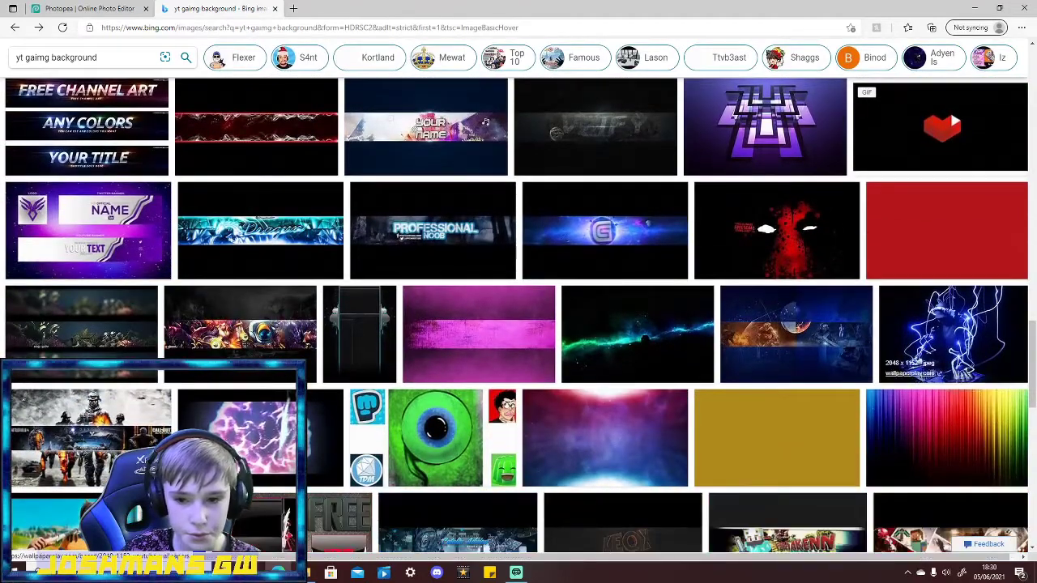
{"action": "scroll", "coordinate": [919, 365], "scroll_direction": "down", "scroll_amount": 4}
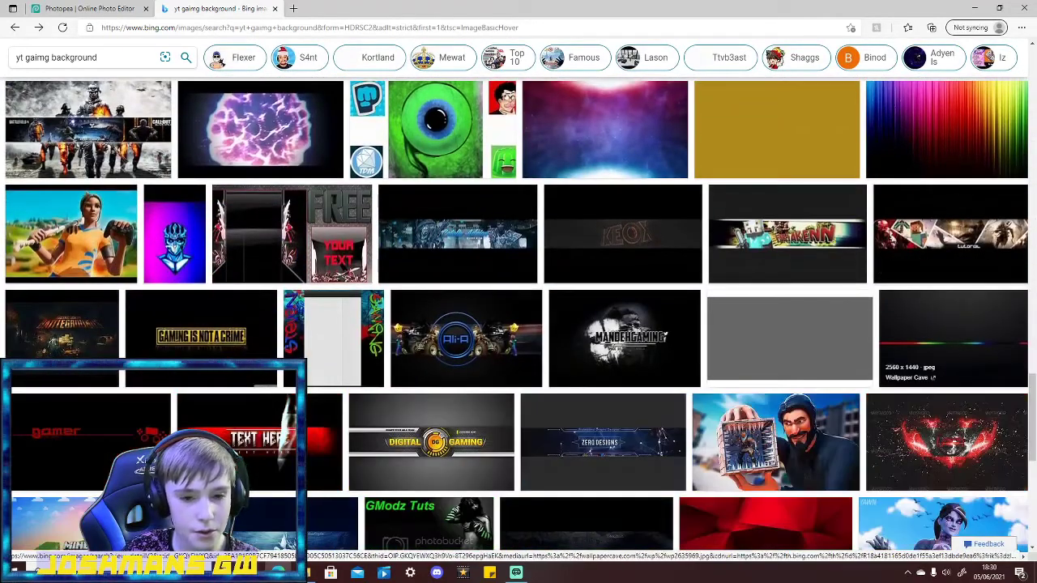
{"action": "scroll", "coordinate": [932, 381], "scroll_direction": "down", "scroll_amount": 3}
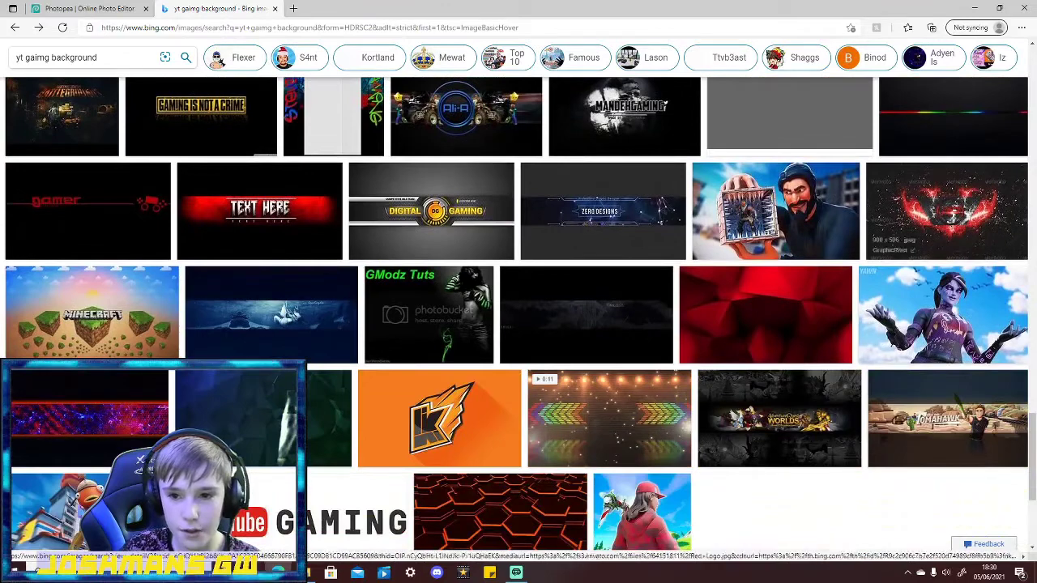
{"action": "scroll", "coordinate": [500, 324], "scroll_direction": "down", "scroll_amount": 3}
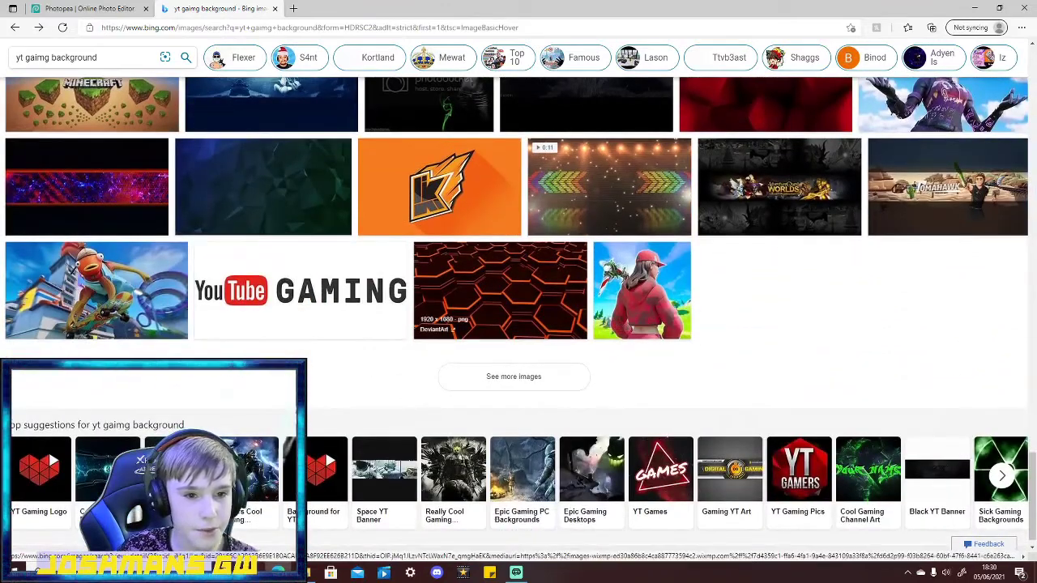
{"action": "left_click", "coordinate": [500, 299]}
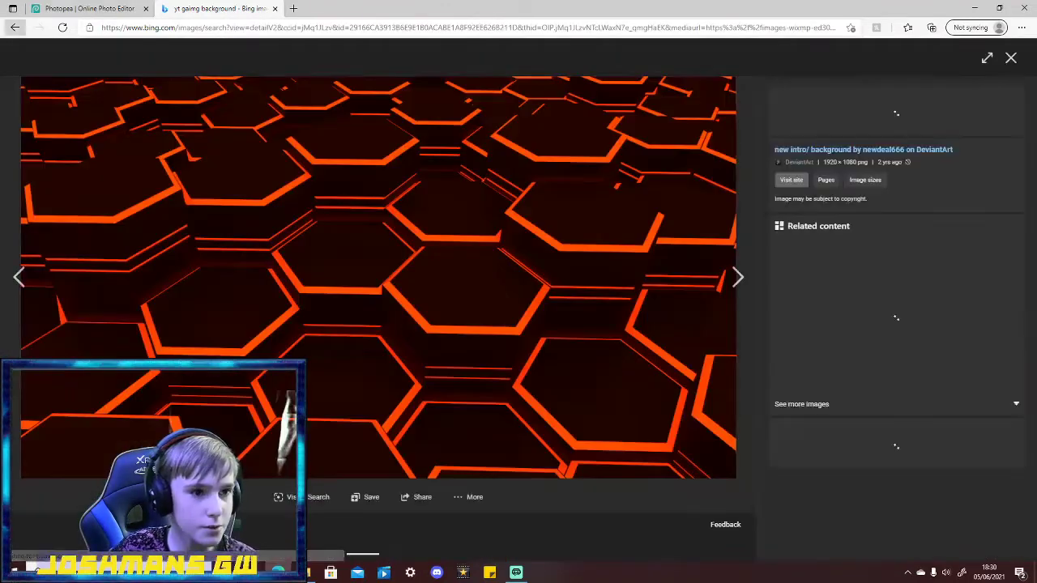
{"action": "left_click", "coordinate": [15, 27]}
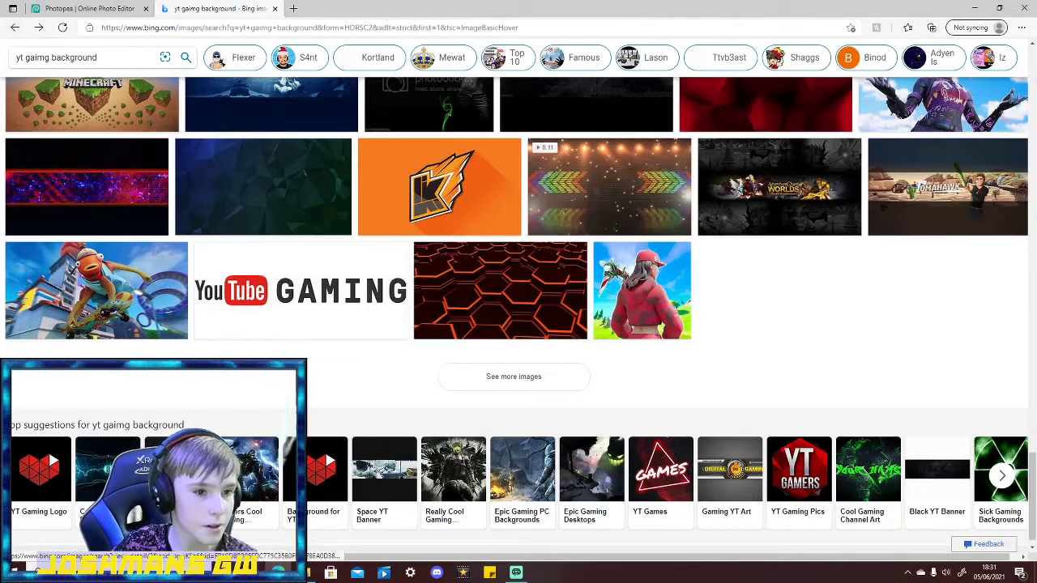
Search images for "yt gaimg background fortnite" and switch to the corrected query "yt gaming backgrounds fortnite".
{"action": "left_click", "coordinate": [99, 58]}
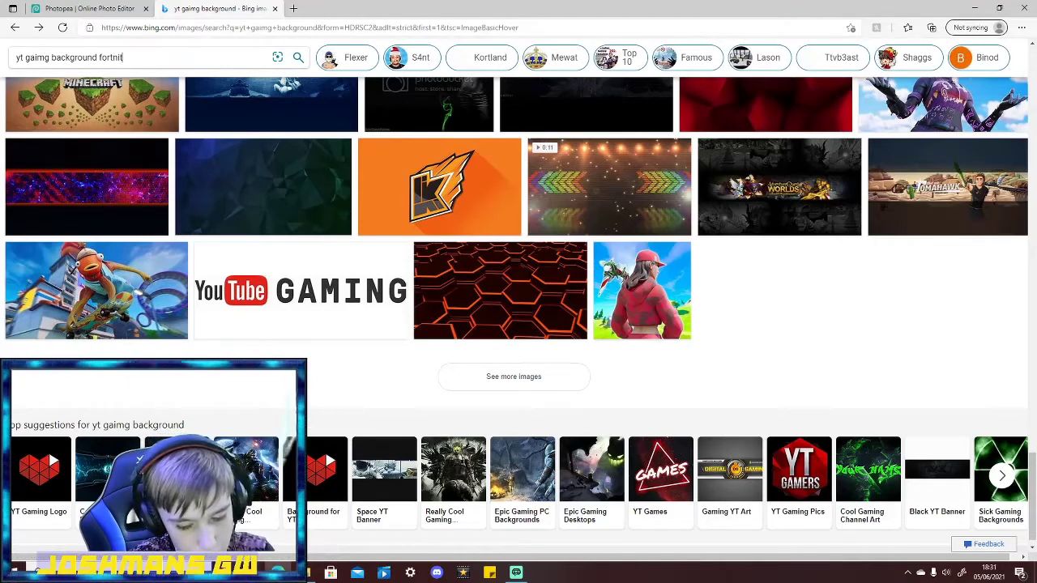
{"action": "key", "text": "Return"}
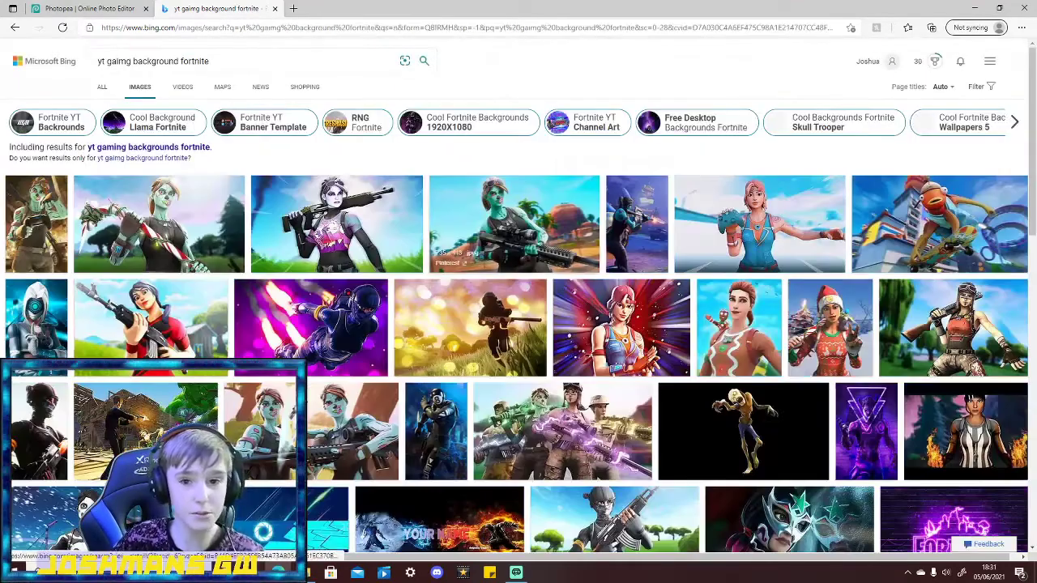
{"action": "left_click", "coordinate": [148, 148]}
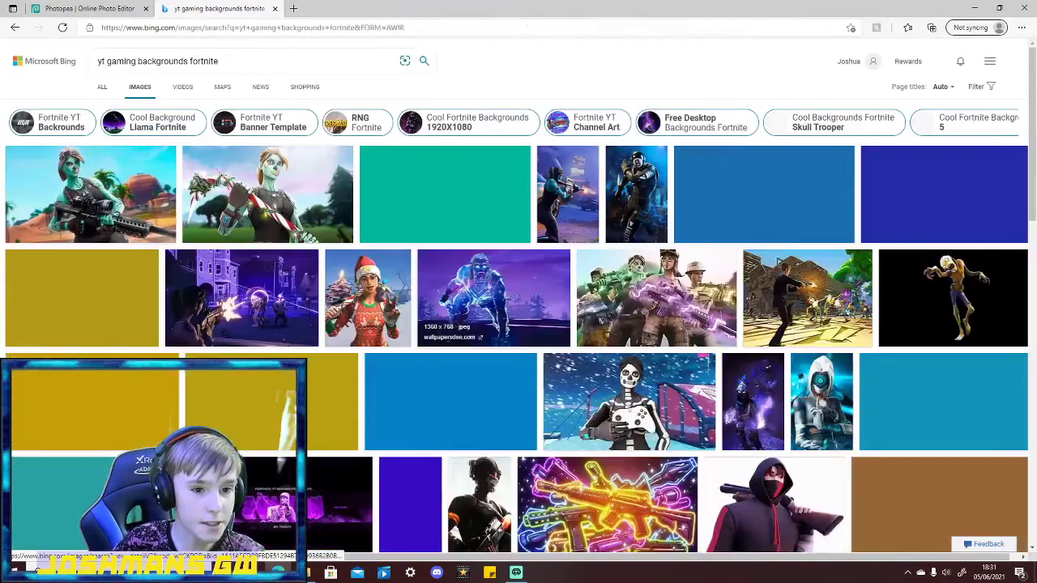
Refine the image search to "yt gaming backgrounds fortnite joker".
{"action": "left_click", "coordinate": [218, 61]}
{"action": "type", "text": "joke"}
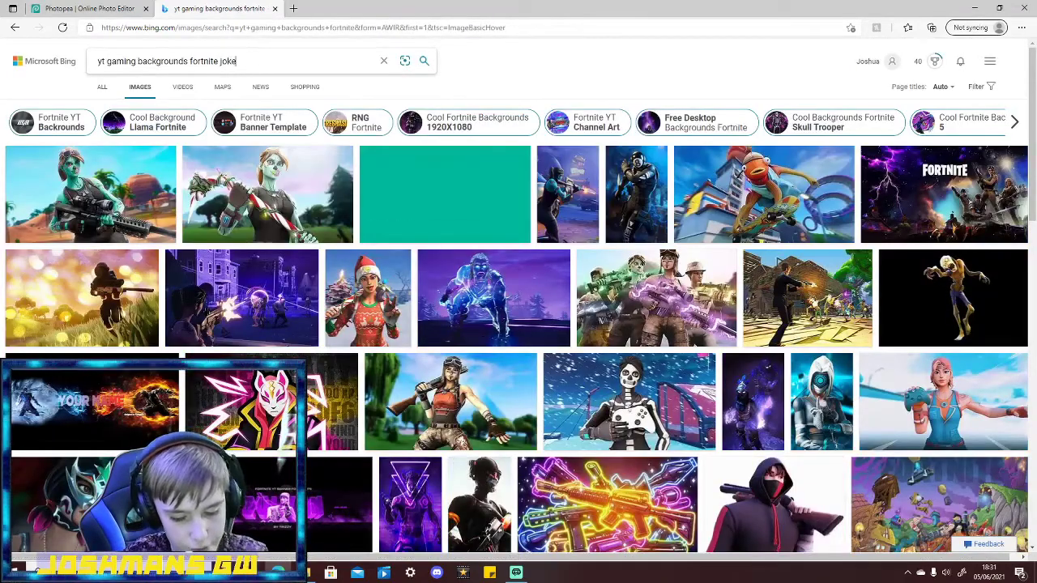
{"action": "type", "text": "r"}
{"action": "key", "text": "Return"}
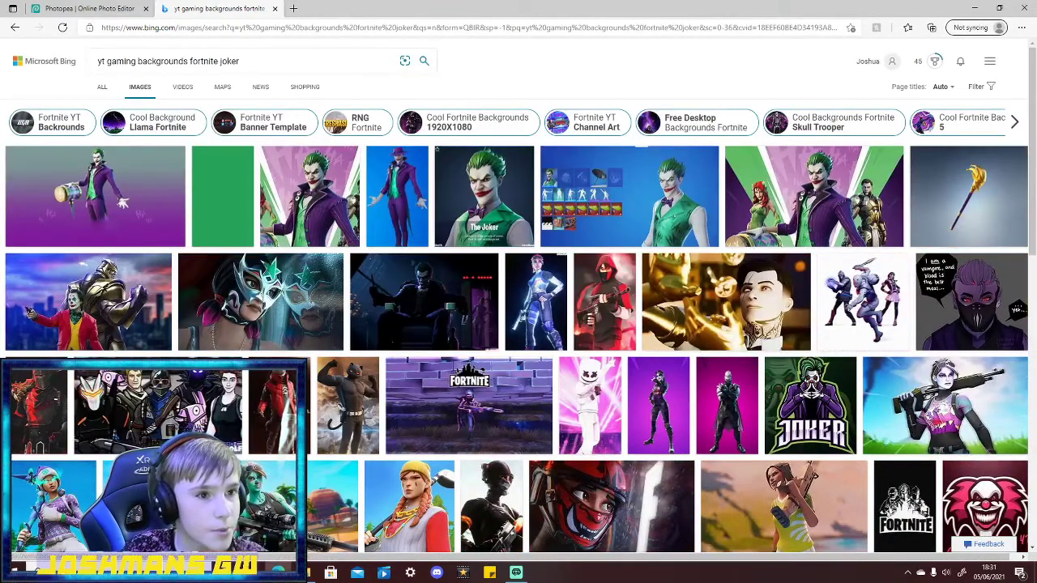
Go back to the "yt gaimg background" results and open the blue and purple galaxy image.
{"action": "left_click", "coordinate": [14, 27]}
{"action": "left_click", "coordinate": [15, 27]}
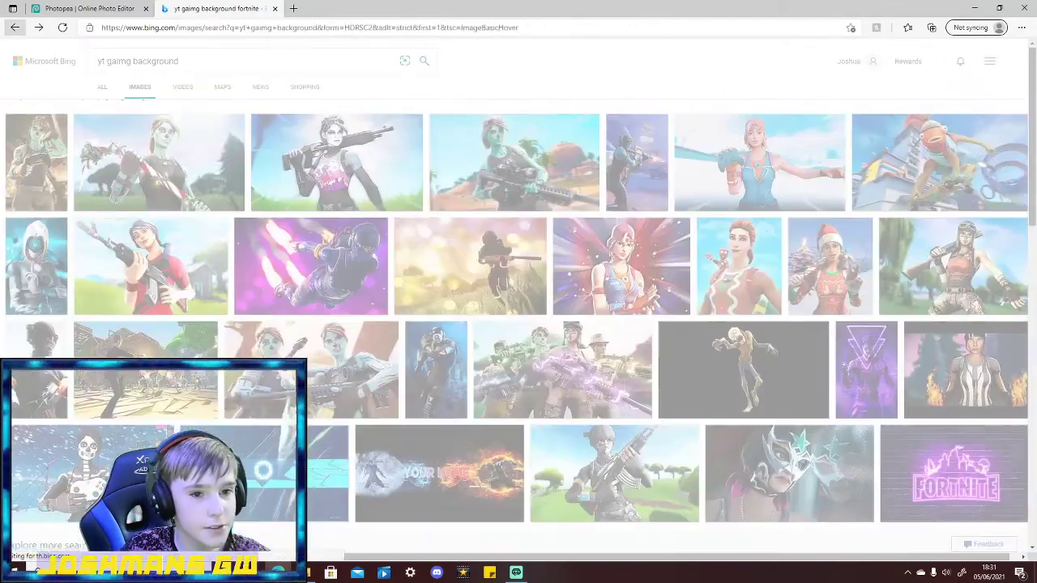
{"action": "scroll", "coordinate": [518, 324], "scroll_direction": "down", "scroll_amount": 10}
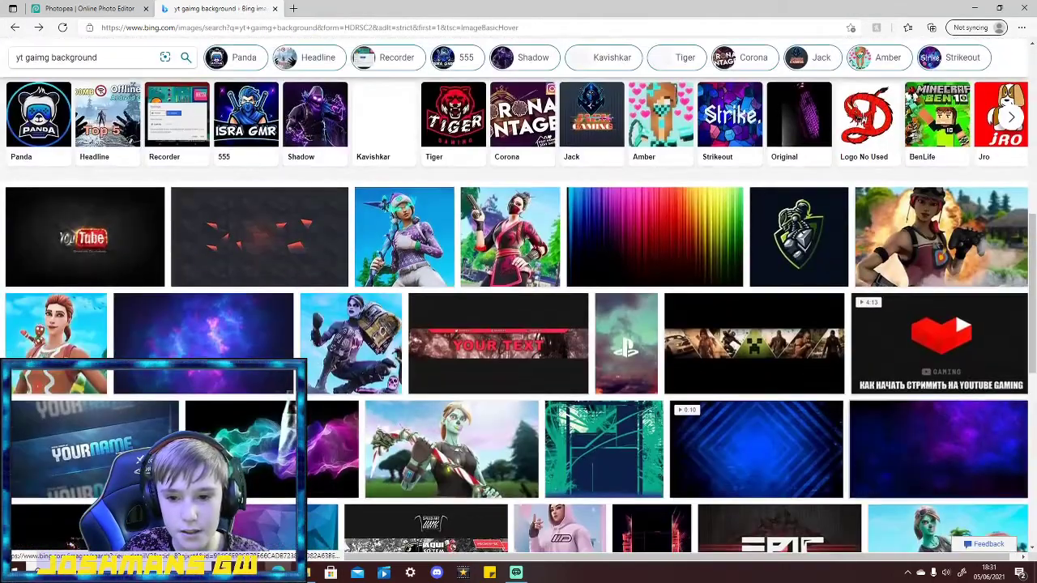
{"action": "left_click", "coordinate": [202, 336]}
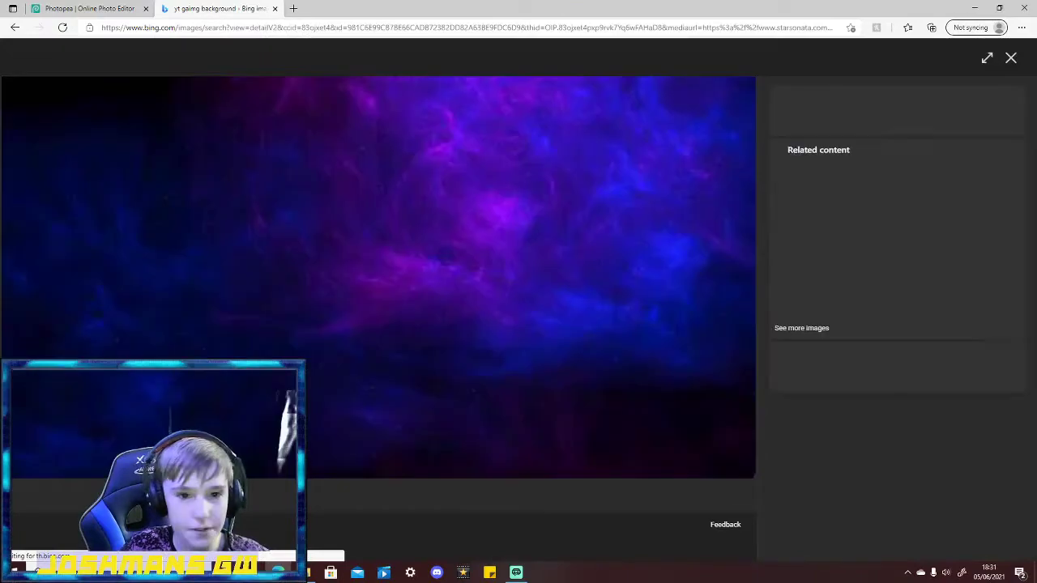
Save the galaxy background as the JPEG image "galaxy" in the Saved Pictures folder.
{"action": "right_click", "coordinate": [488, 224]}
{"action": "left_click", "coordinate": [530, 251]}
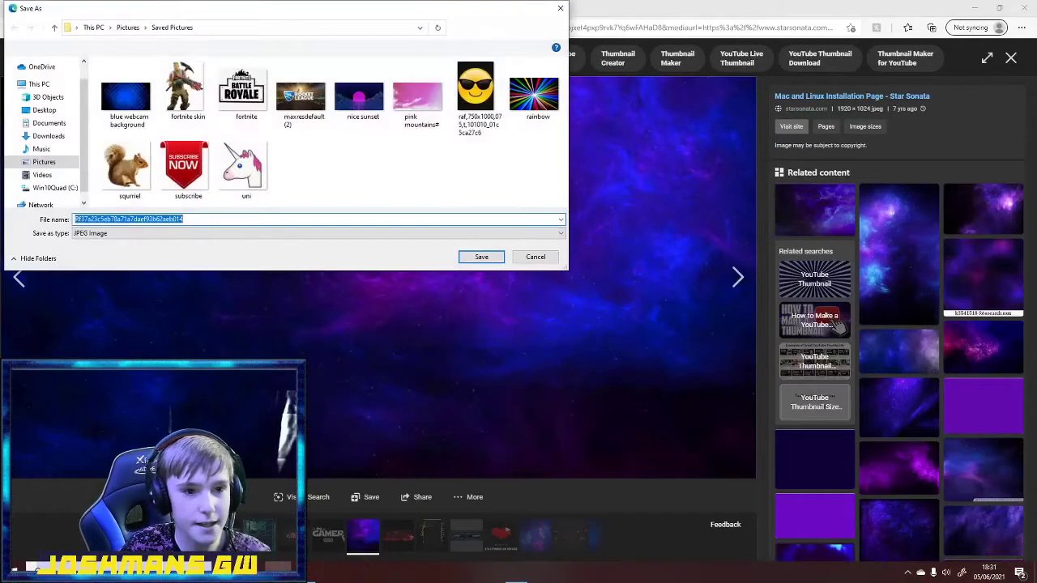
{"action": "left_click", "coordinate": [43, 162]}
{"action": "double_click", "coordinate": [145, 136]}
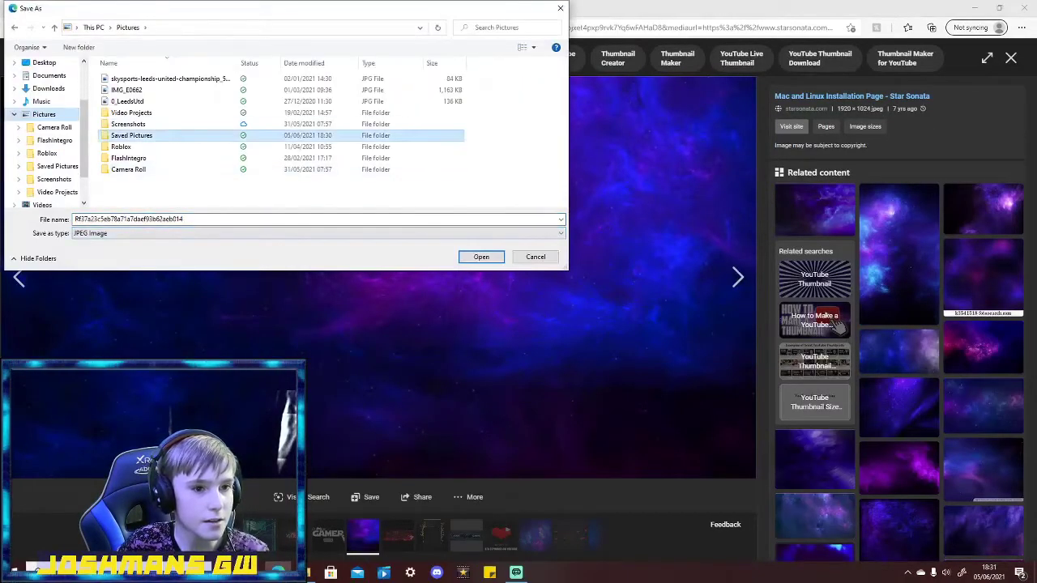
{"action": "type", "text": "galaxy"}
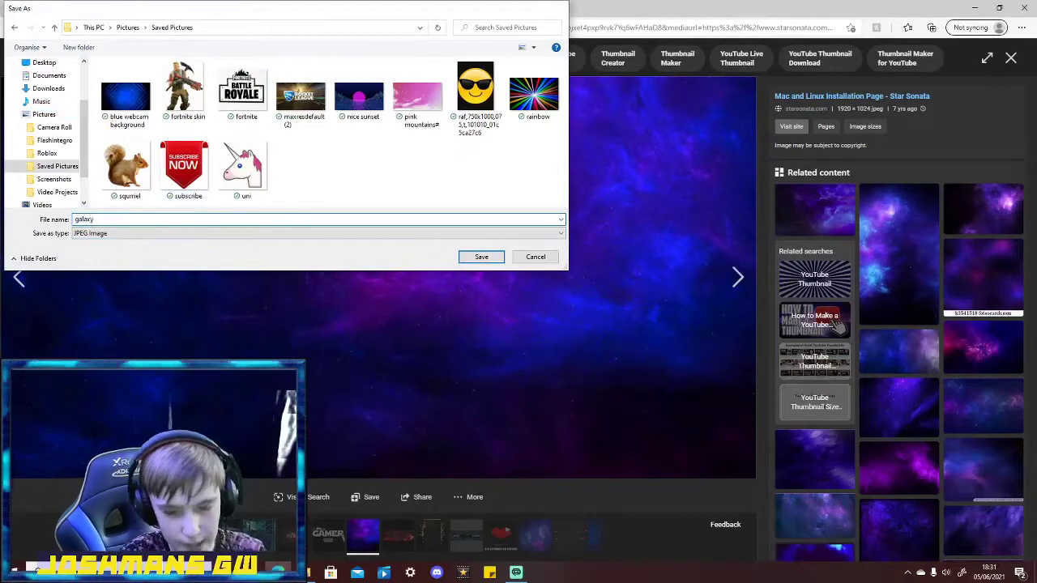
{"action": "key", "text": "Return"}
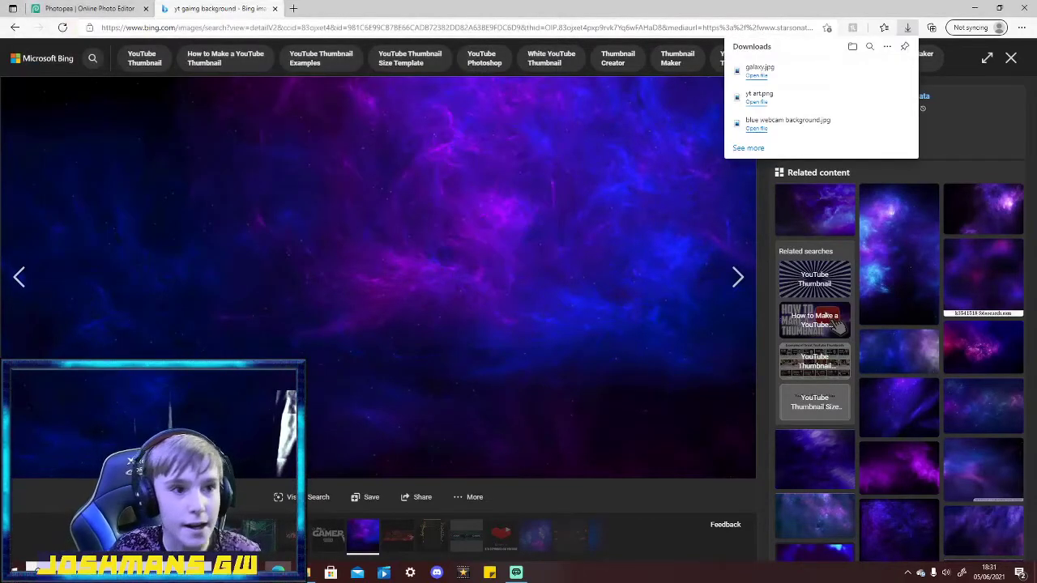
Switch to Photopea and place the galaxy file from File Explorer into the banner project.
{"action": "key", "text": "ctrl+Tab"}
{"action": "left_click", "coordinate": [304, 572]}
{"action": "left_click_drag", "start_coordinate": [272, 328], "coordinate": [202, 340]}
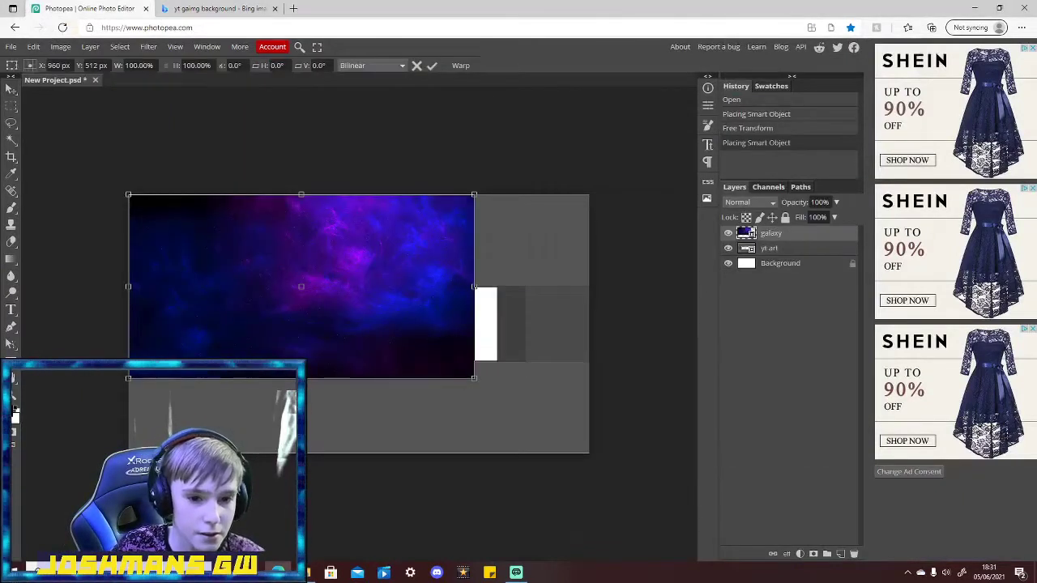
Scale the galaxy image to 133.33% width and 42.48% height so it covers the template's central band, and apply the transform.
{"action": "left_click_drag", "start_coordinate": [474, 377], "coordinate": [594, 362]}
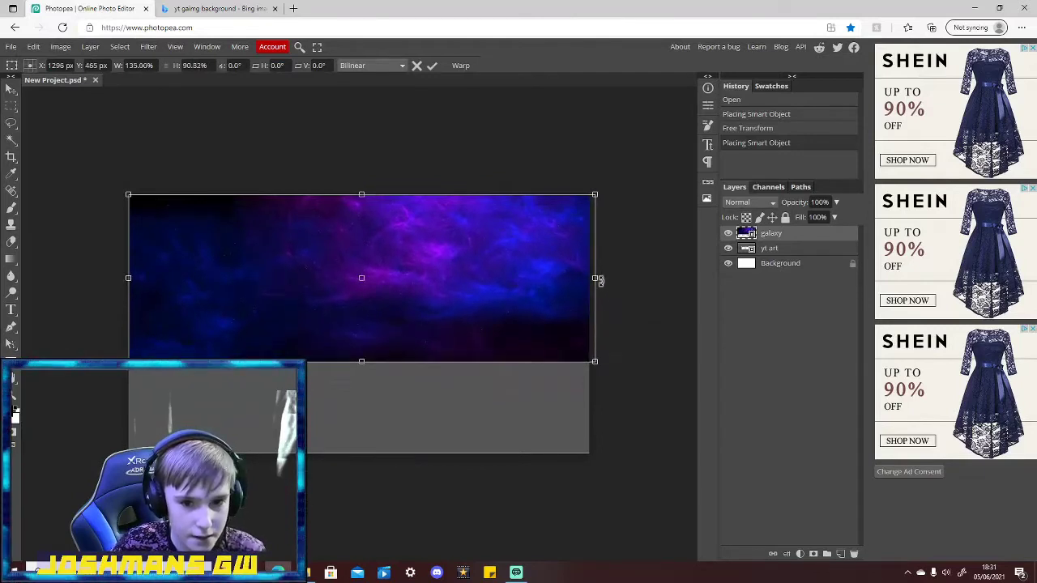
{"action": "left_click_drag", "start_coordinate": [595, 278], "coordinate": [589, 278]}
{"action": "left_click_drag", "start_coordinate": [359, 195], "coordinate": [359, 283]}
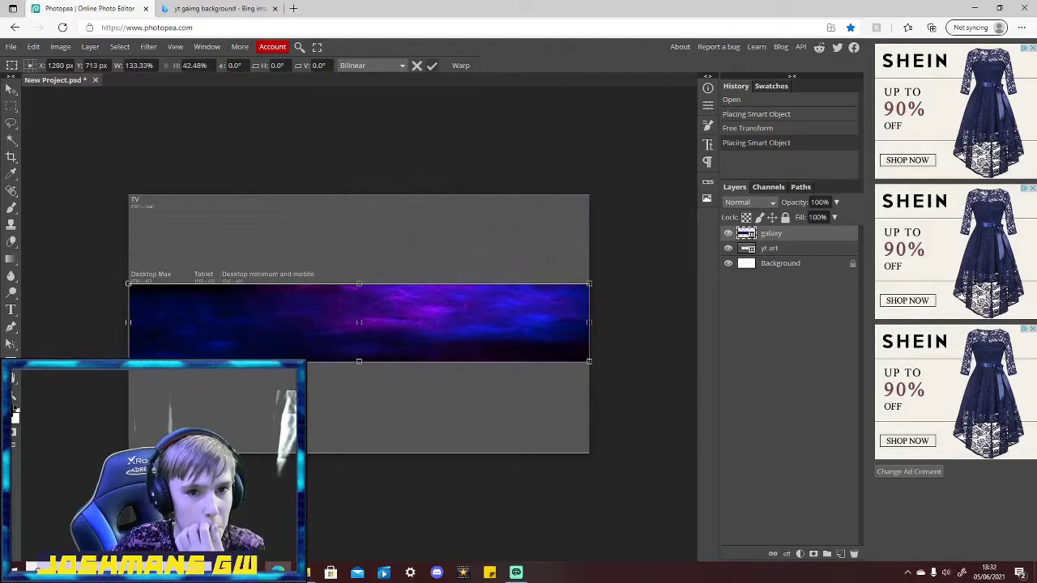
{"action": "key", "text": "Return"}
Close the recent files window, open the Youtube Stuff folder from the desktop and find the black image OIP (1).
{"action": "key", "text": "alt+Tab"}
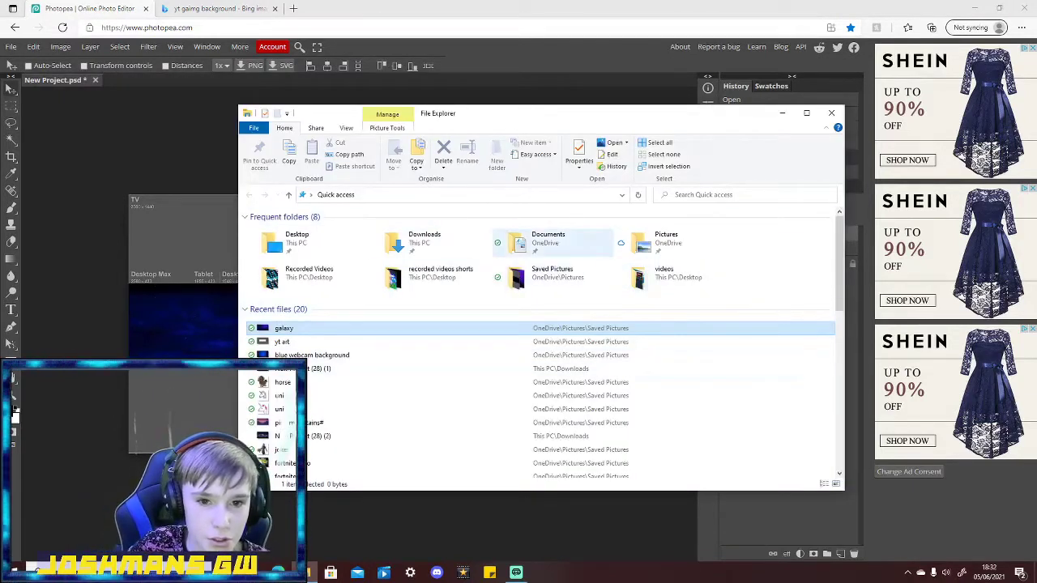
{"action": "left_click", "coordinate": [831, 113]}
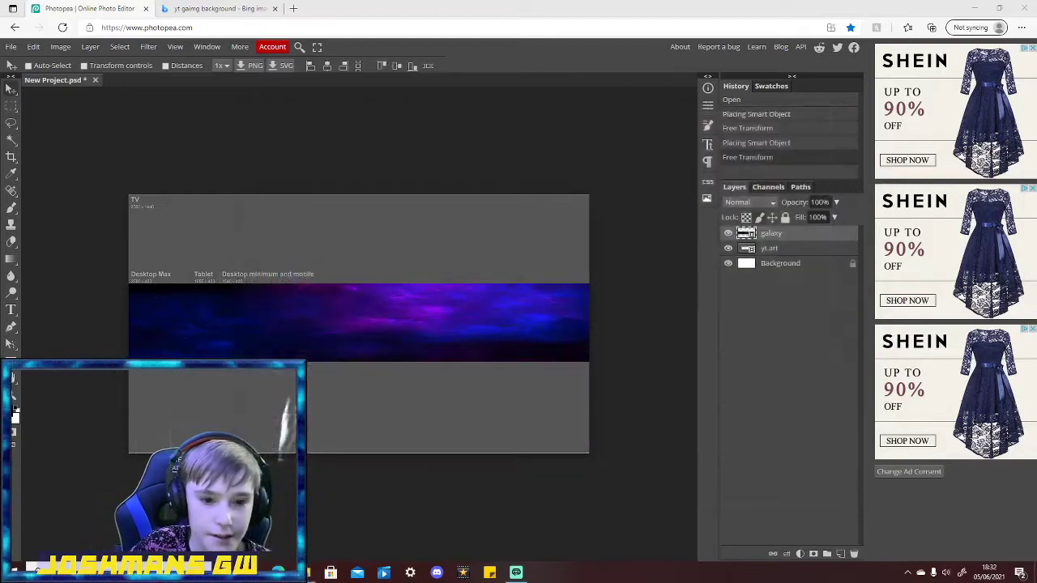
{"action": "key", "text": "super+d"}
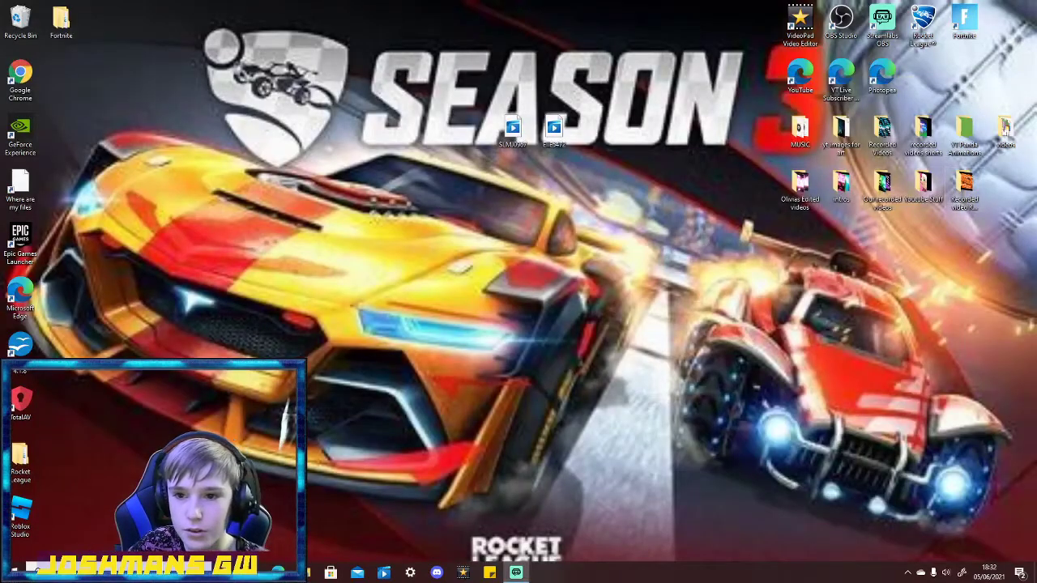
{"action": "double_click", "coordinate": [923, 184]}
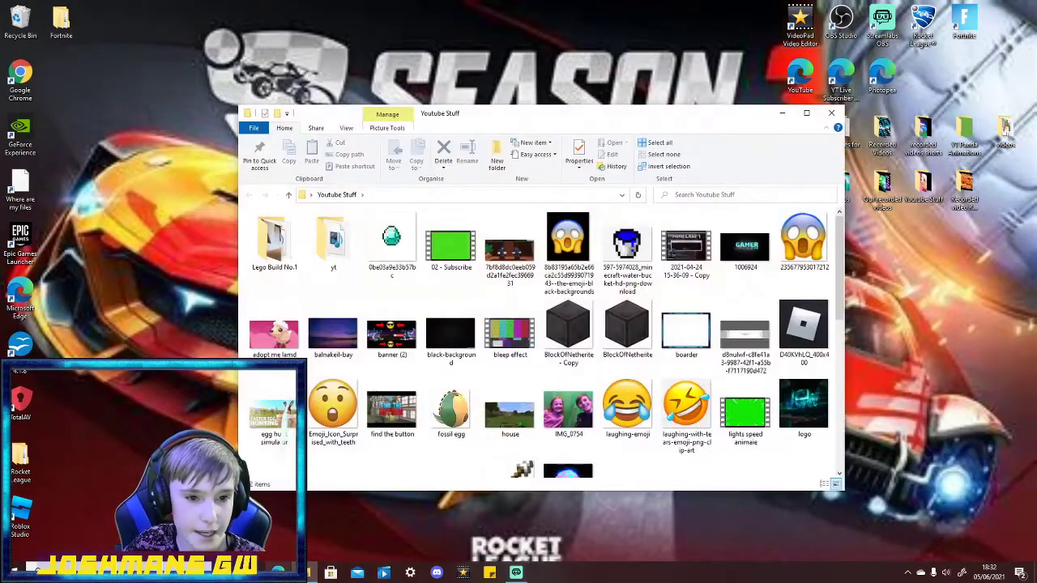
{"action": "scroll", "coordinate": [627, 344], "scroll_direction": "down", "scroll_amount": 5}
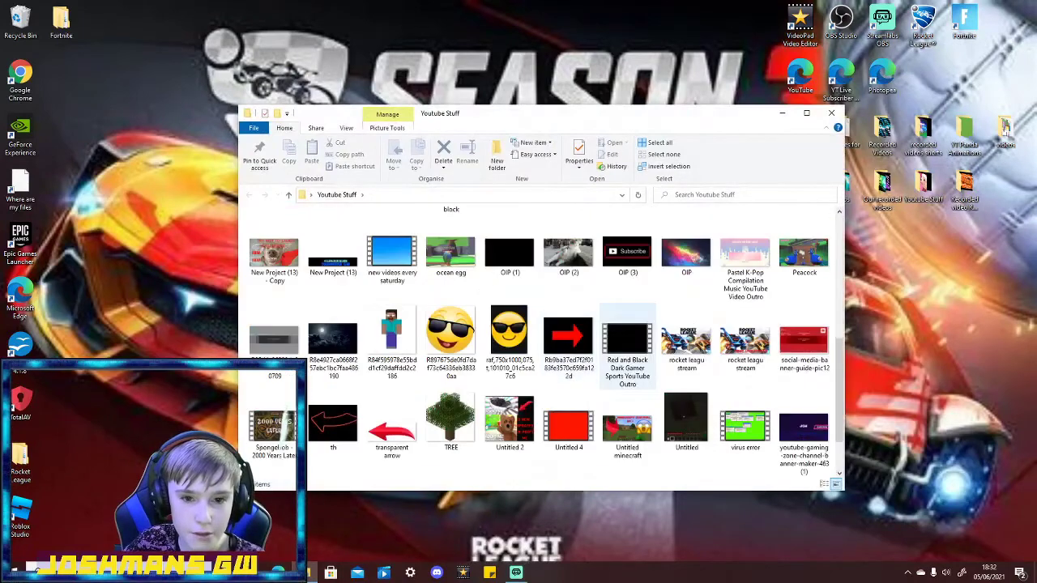
Place OIP (1) from File Explorer into the Photopea banner and scale it to 540.08% width and 188.35% height, covering the area above the galaxy band.
{"action": "left_click_drag", "start_coordinate": [509, 251], "coordinate": [278, 572]}
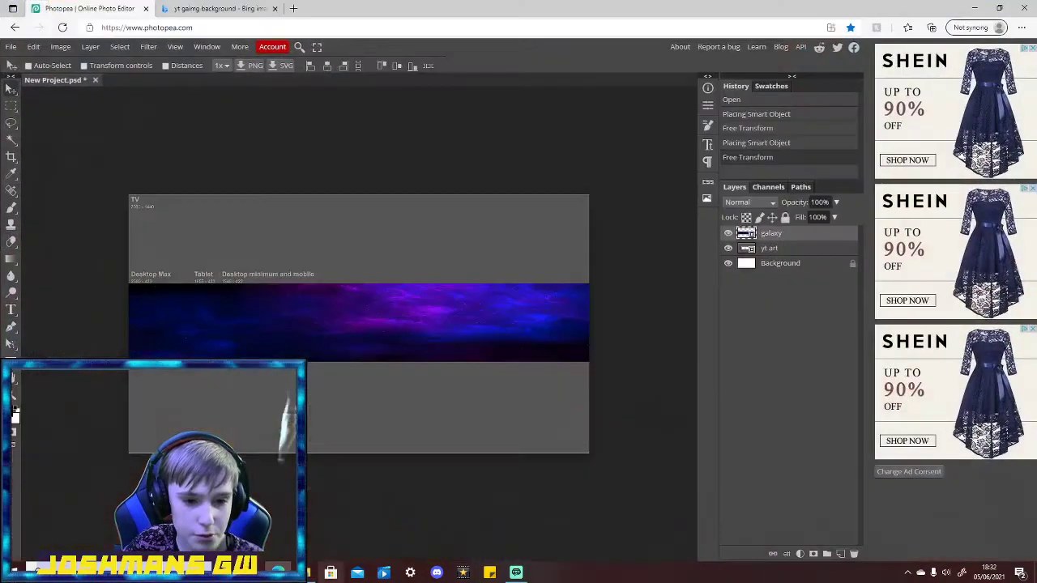
{"action": "left_click", "coordinate": [304, 573]}
{"action": "left_click_drag", "start_coordinate": [509, 251], "coordinate": [227, 373]}
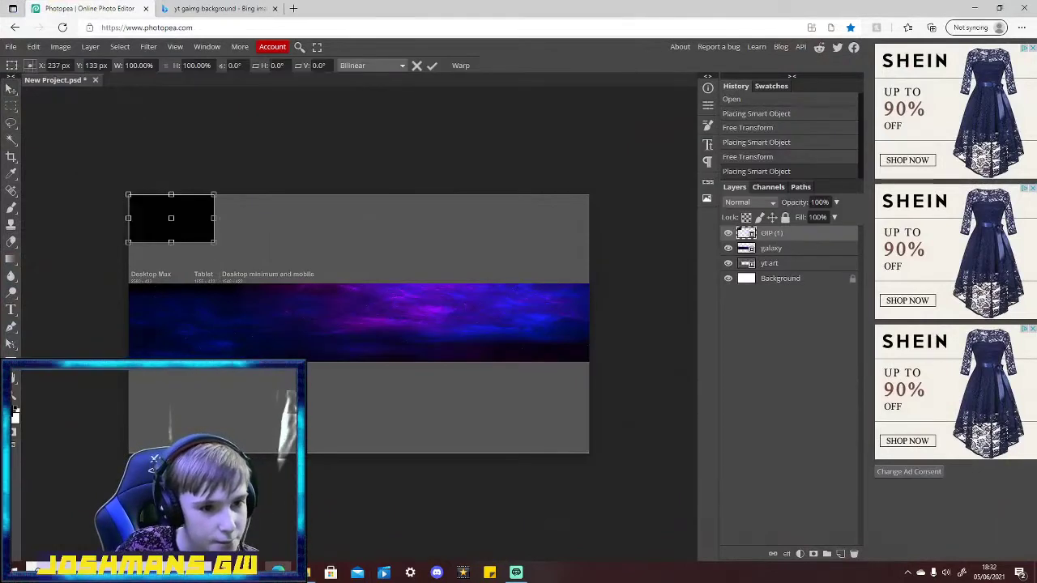
{"action": "left_click_drag", "start_coordinate": [214, 242], "coordinate": [589, 285]}
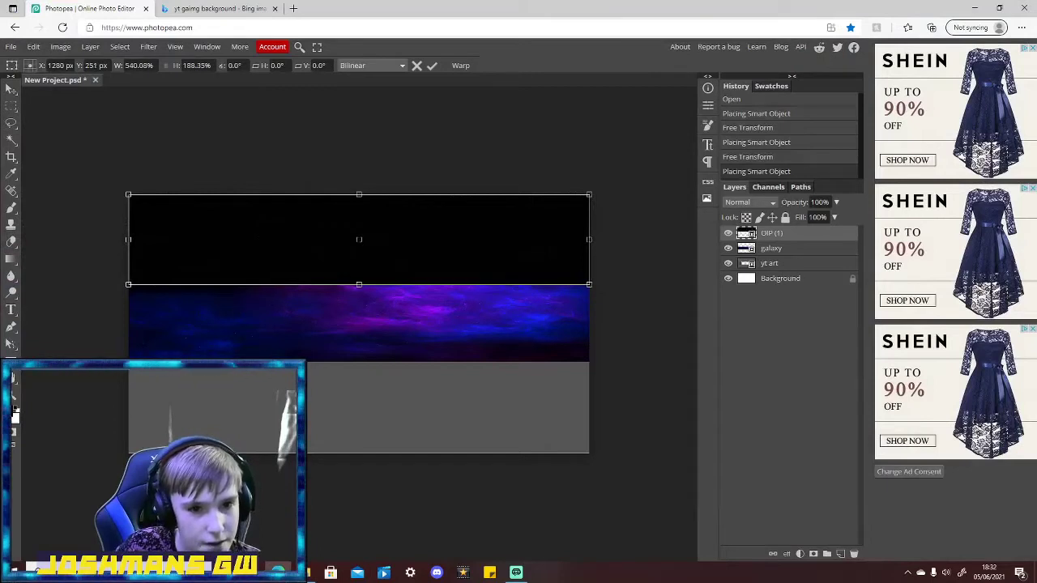
Duplicate the OIP (1) layer and move the copy down to cover the area below the galaxy band.
{"action": "right_click", "coordinate": [447, 268]}
{"action": "right_click", "coordinate": [756, 233]}
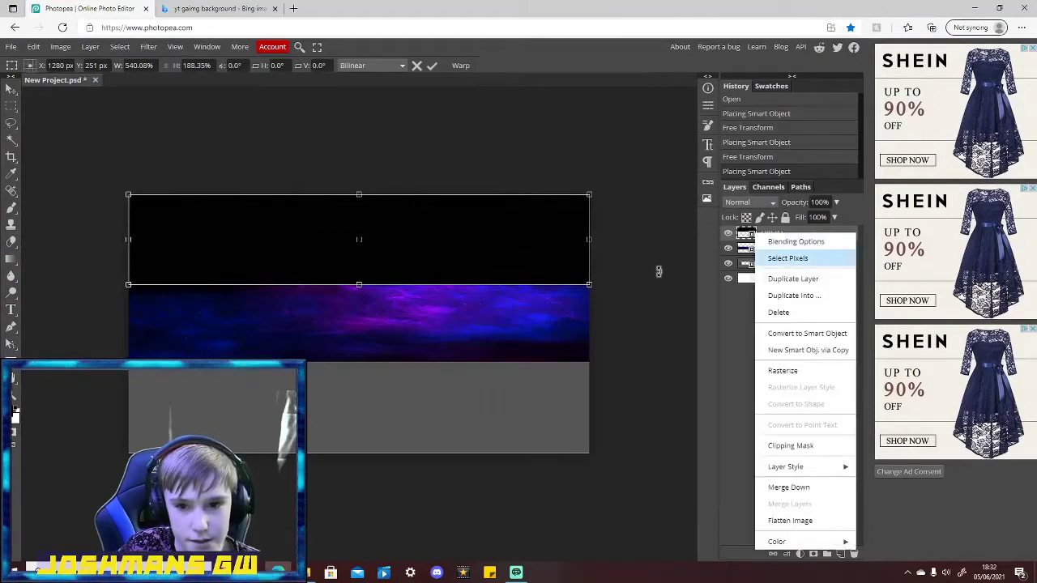
{"action": "left_click", "coordinate": [792, 278]}
{"action": "left_click_drag", "start_coordinate": [359, 239], "coordinate": [359, 410]}
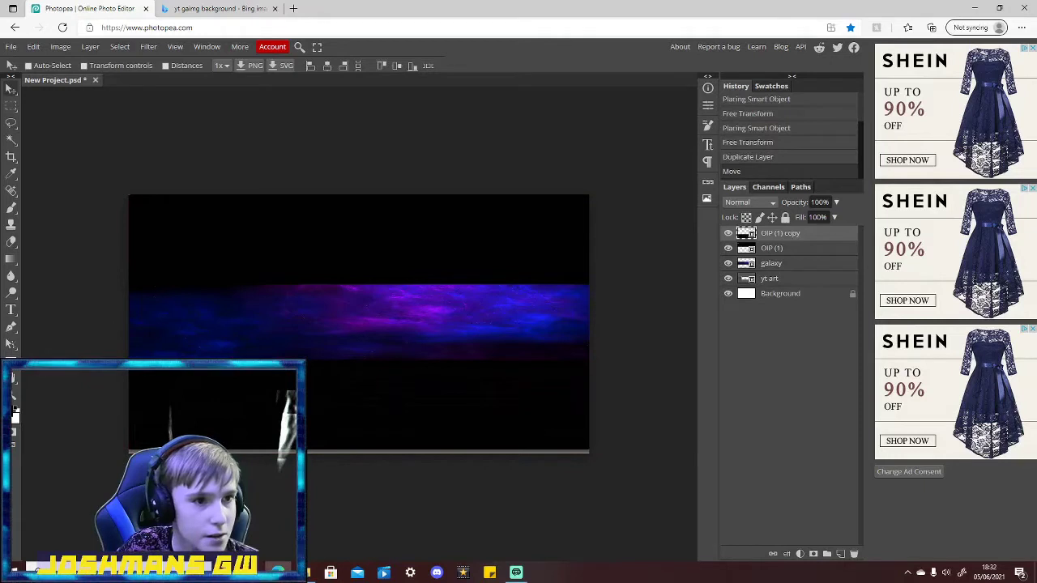
Free-transform the OIP (1) copy so its lower edge reaches the bottom of the canvas, and apply the transform.
{"action": "left_click", "coordinate": [34, 47]}
{"action": "left_click", "coordinate": [11, 46]}
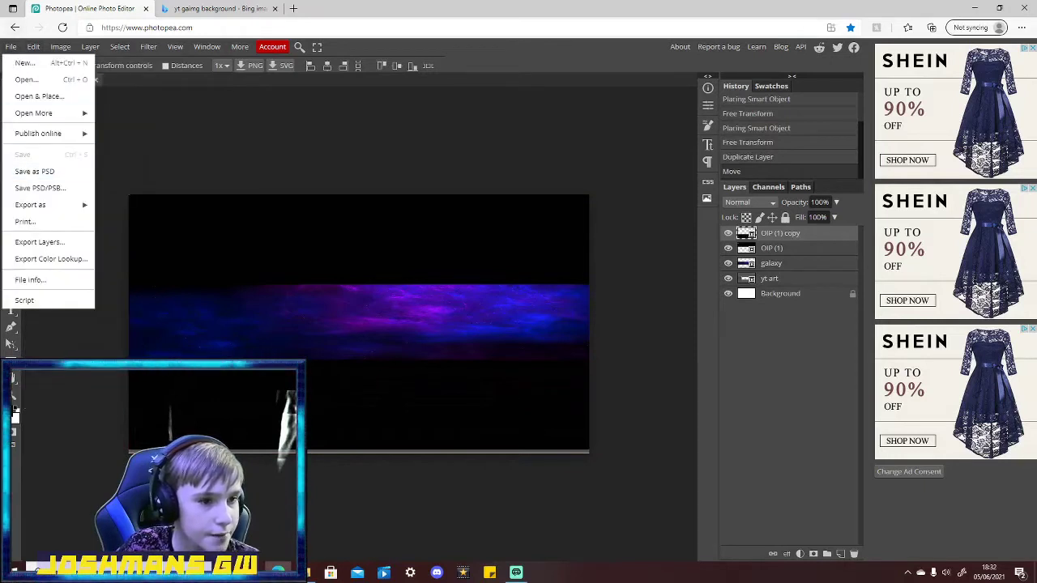
{"action": "left_click", "coordinate": [34, 46]}
{"action": "left_click", "coordinate": [34, 46]}
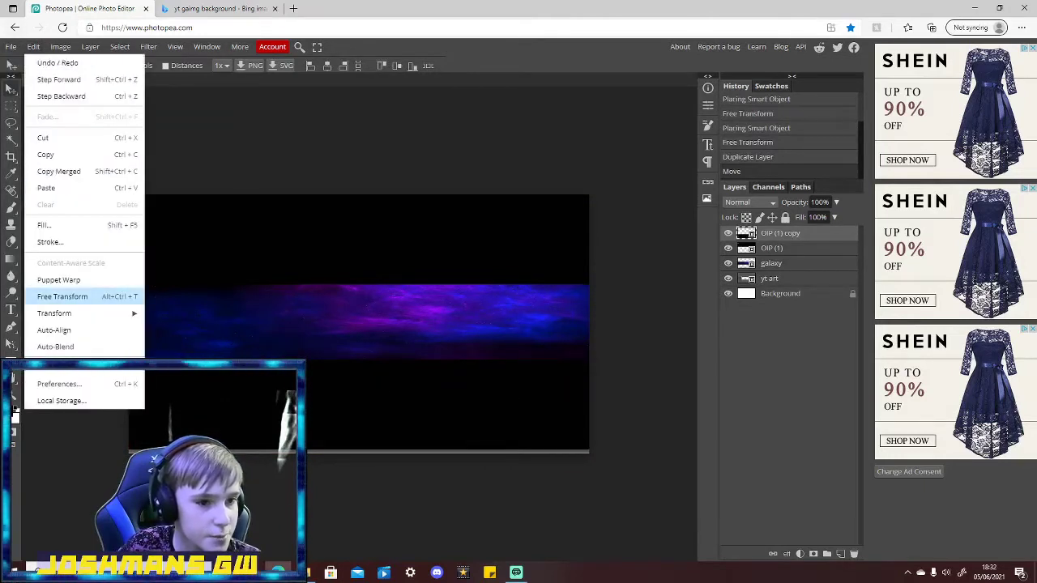
{"action": "left_click", "coordinate": [62, 297]}
{"action": "left_click_drag", "start_coordinate": [358, 450], "coordinate": [359, 454]}
{"action": "key", "text": "Return"}
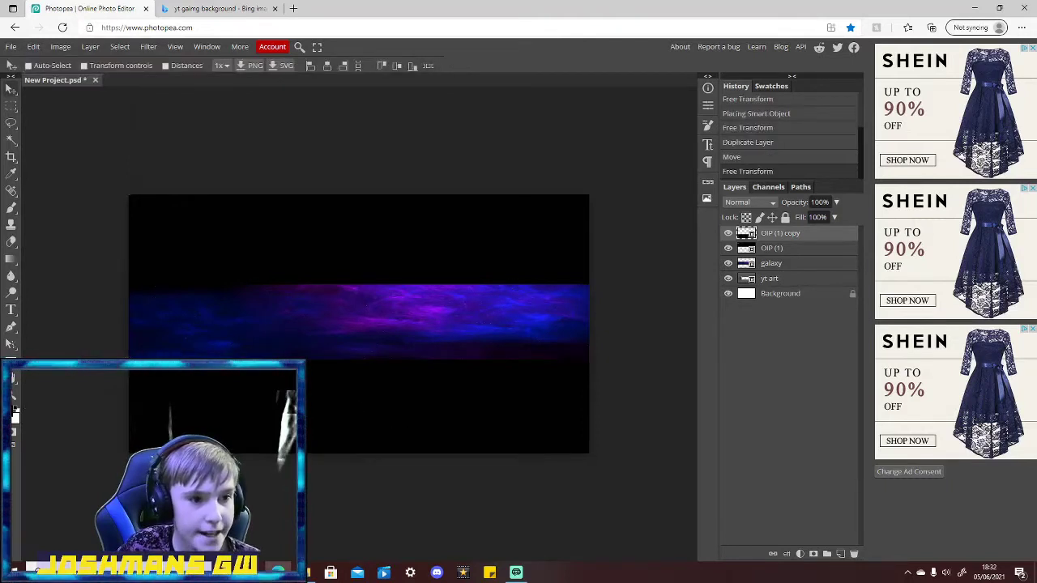
Activate the Type tool and move the yt art template layer directly above the galaxy layer.
{"action": "key", "text": "t"}
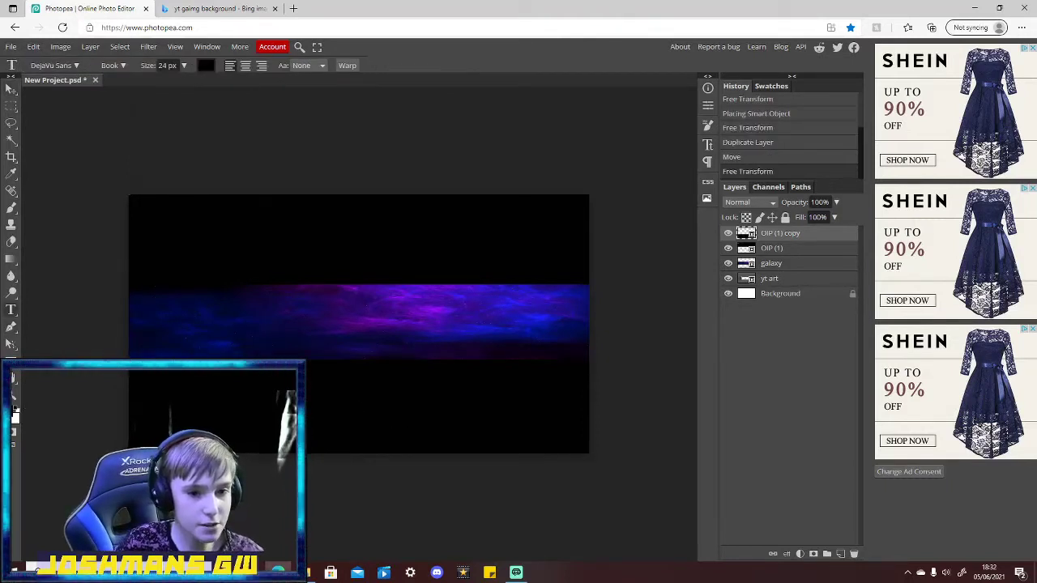
{"action": "left_click_drag", "start_coordinate": [746, 278], "coordinate": [745, 263]}
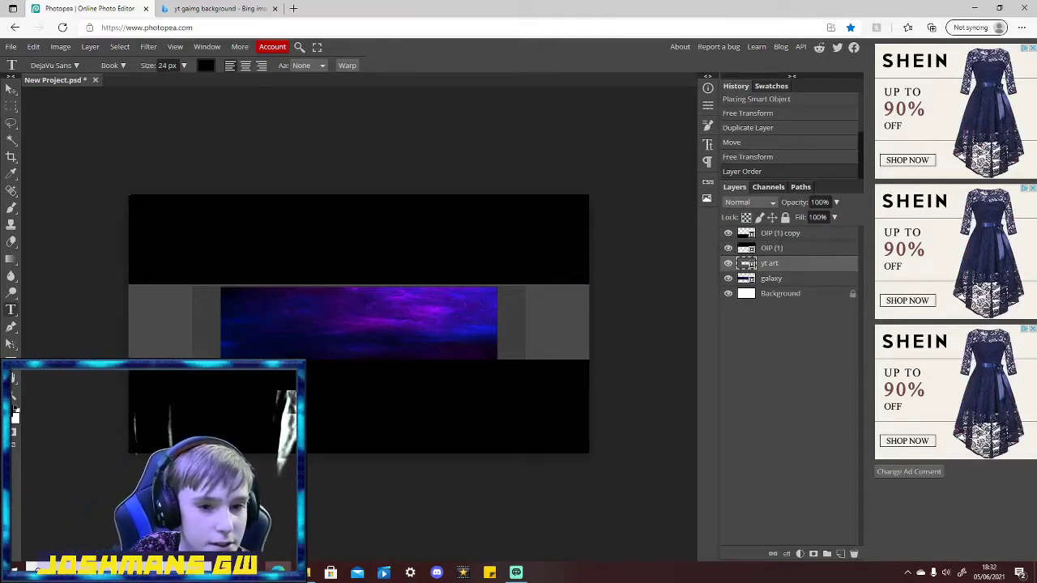
{"action": "left_click", "coordinate": [348, 316]}
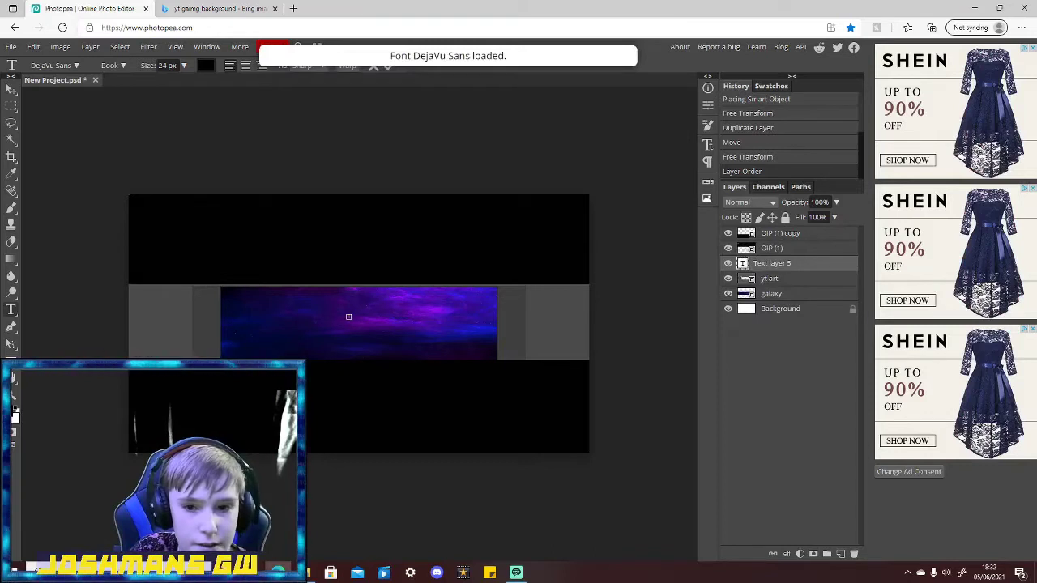
{"action": "right_click", "coordinate": [770, 263]}
{"action": "left_click", "coordinate": [717, 286]}
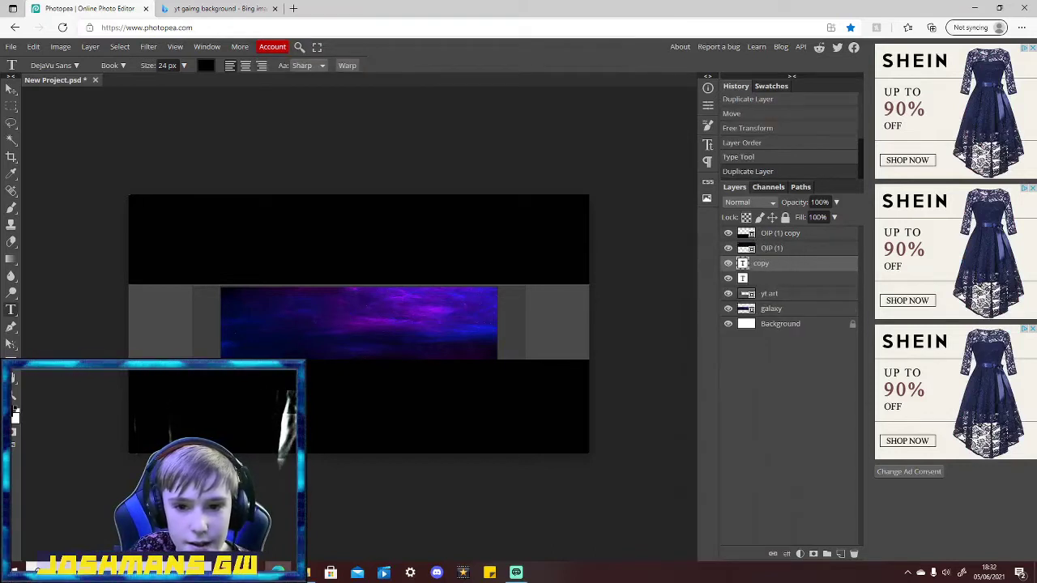
{"action": "right_click", "coordinate": [769, 263]}
{"action": "left_click", "coordinate": [709, 326]}
{"action": "right_click", "coordinate": [761, 263]}
{"action": "left_click", "coordinate": [705, 323]}
Move the yt art template layer to the top of the layer stack.
{"action": "left_click_drag", "start_coordinate": [769, 263], "coordinate": [747, 232]}
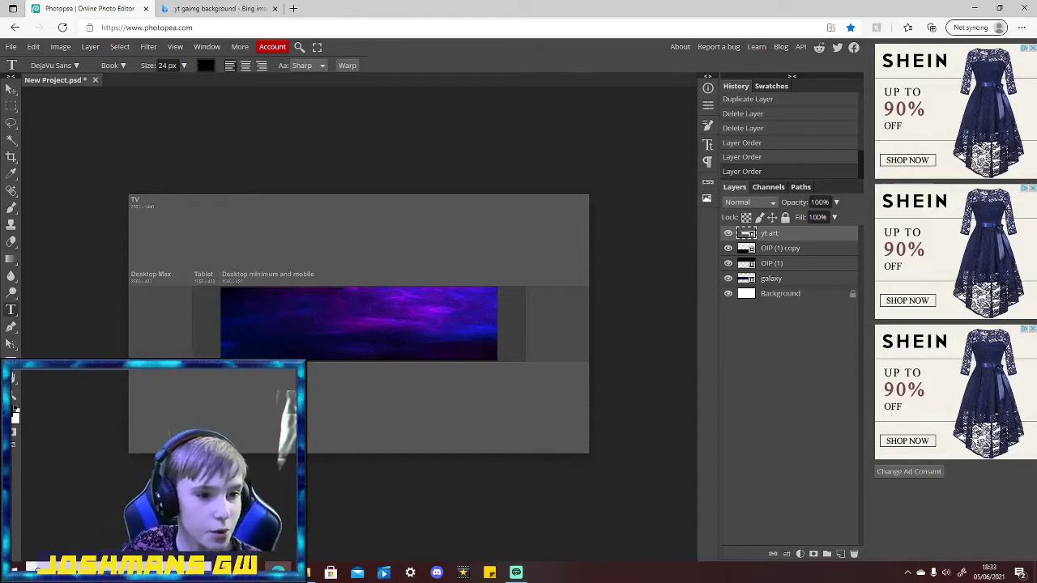
Set the Type tool's text size to 100 px and its colour to white.
{"action": "left_click", "coordinate": [167, 65]}
{"action": "type", "text": "100"}
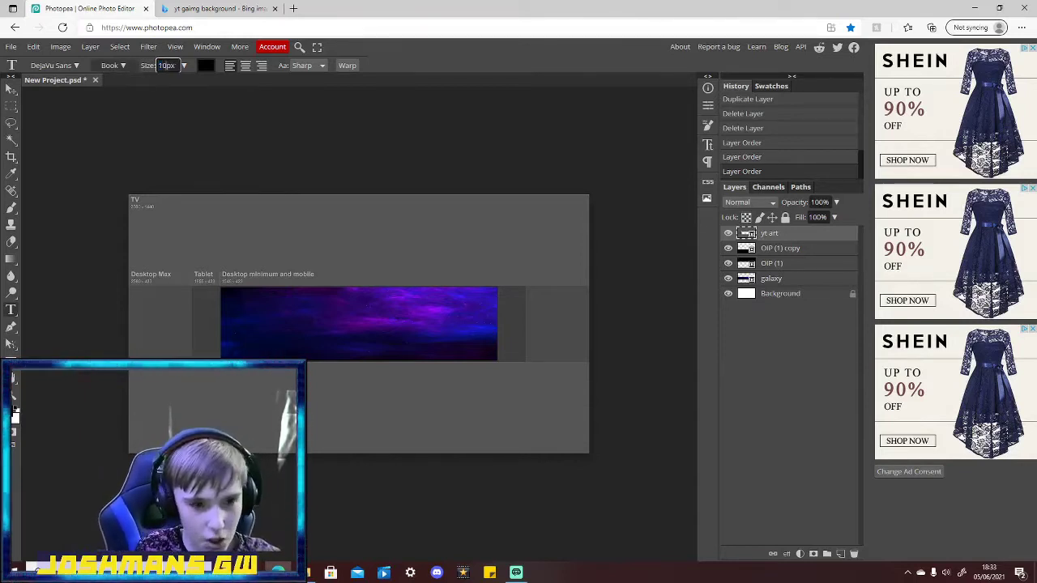
{"action": "key", "text": "Return"}
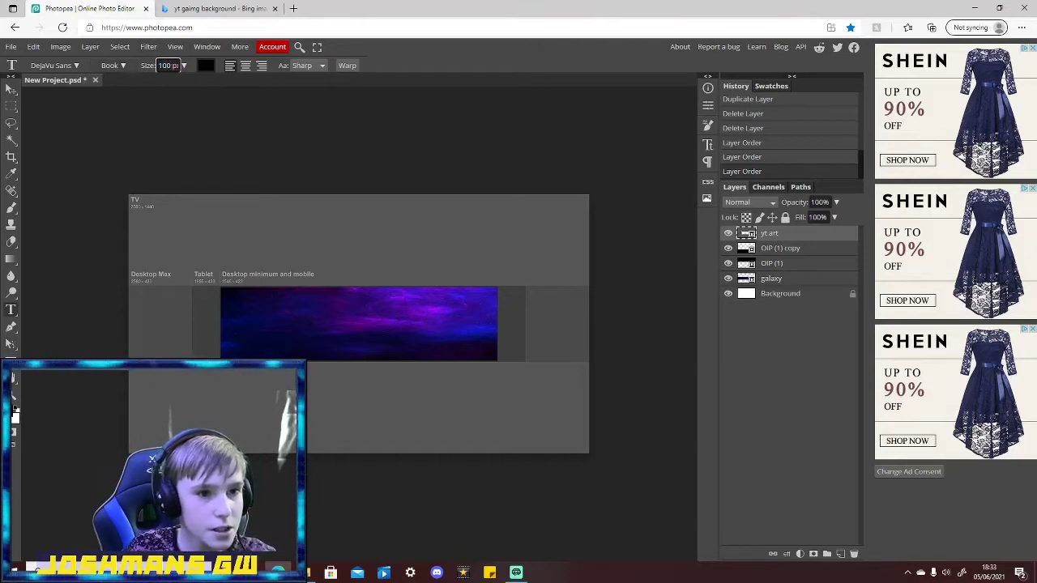
{"action": "left_click", "coordinate": [206, 64]}
{"action": "left_click", "coordinate": [260, 256]}
{"action": "mouse_move", "coordinate": [194, 176]}
{"action": "left_mouse_down"}
{"action": "mouse_move", "coordinate": [193, 226]}
{"action": "mouse_move", "coordinate": [199, 212]}
{"action": "mouse_move", "coordinate": [89, 144]}
{"action": "left_mouse_up"}
{"action": "left_click", "coordinate": [284, 272]}
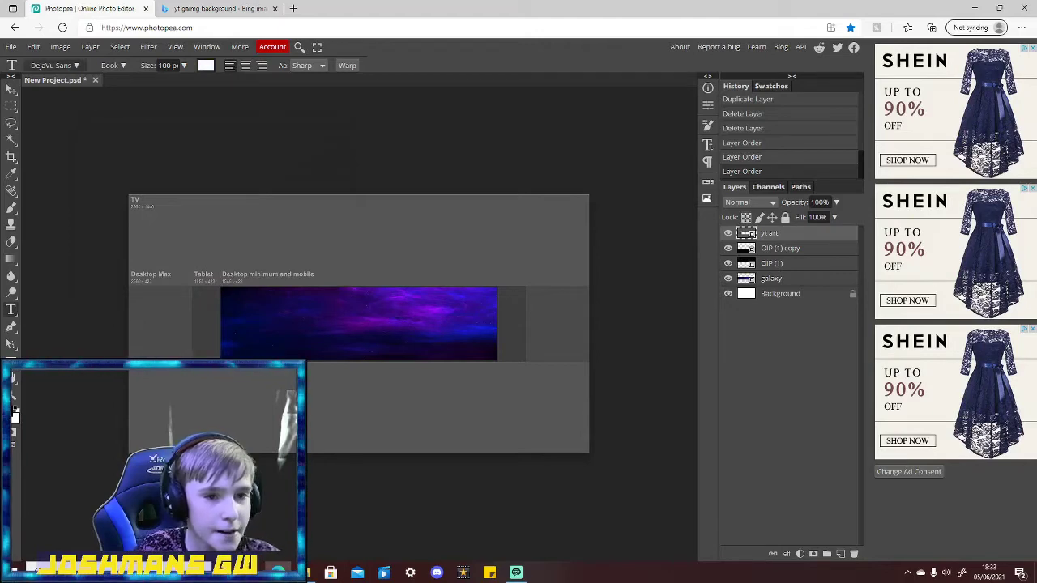
Download the Schoolgirls font from dafont.com in a new browser tab, then return to the banner project.
{"action": "left_click", "coordinate": [53, 65]}
{"action": "left_click", "coordinate": [293, 8]}
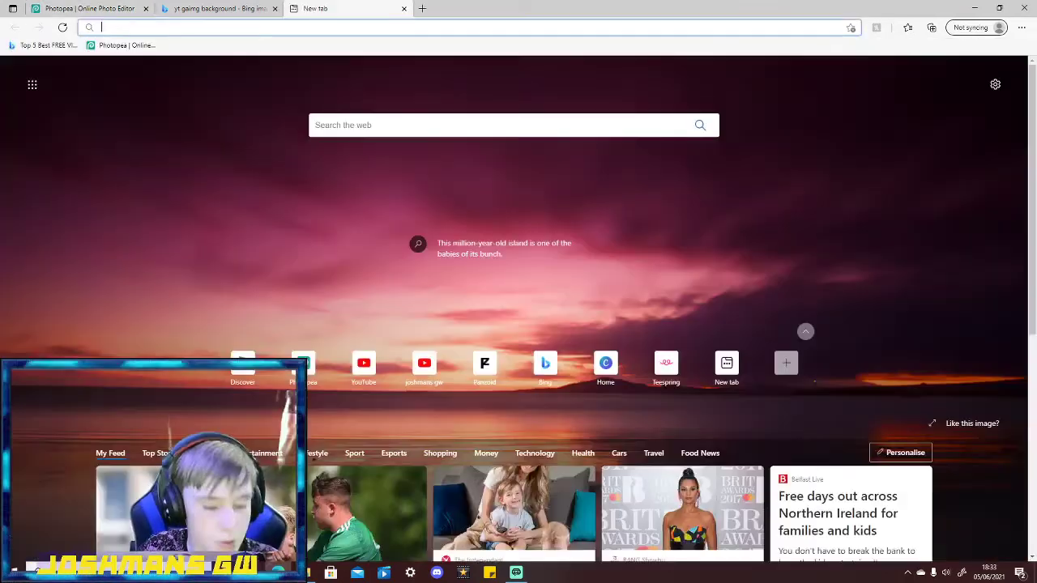
{"action": "type", "text": "dafont"}
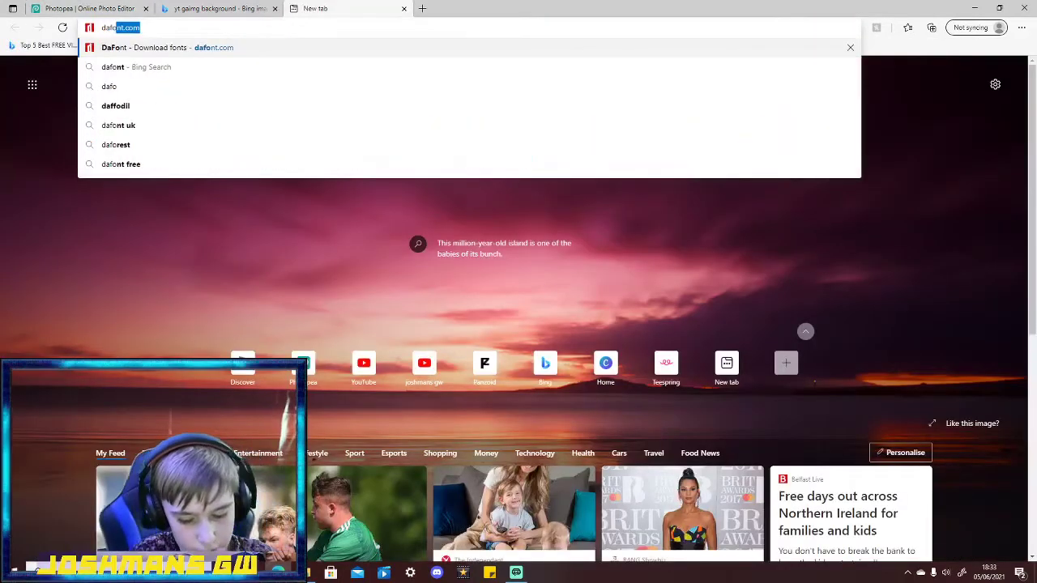
{"action": "type", "text": ".com"}
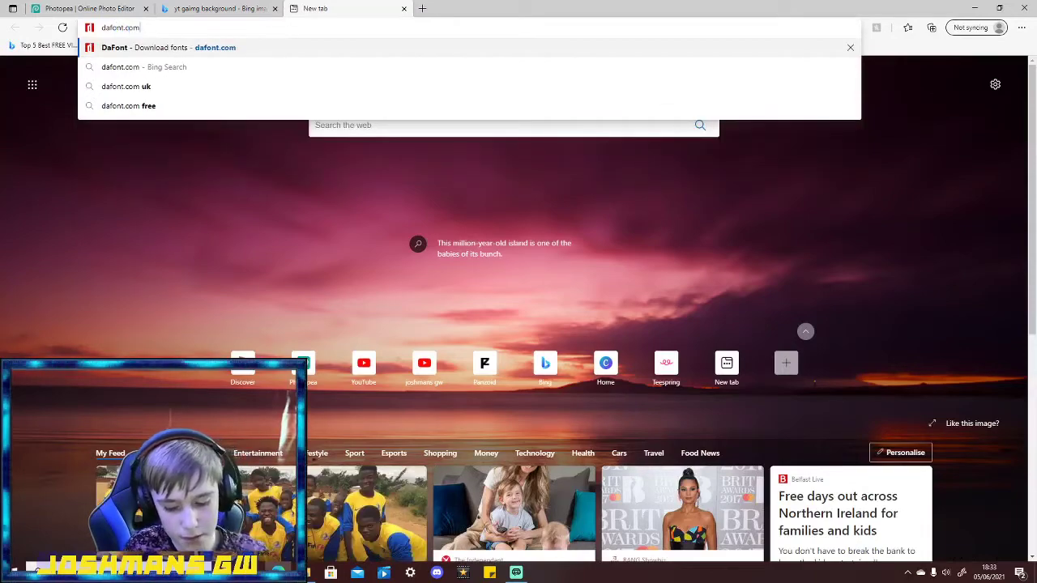
{"action": "key", "text": "Return"}
{"action": "scroll", "coordinate": [551, 292], "scroll_direction": "down", "scroll_amount": 5}
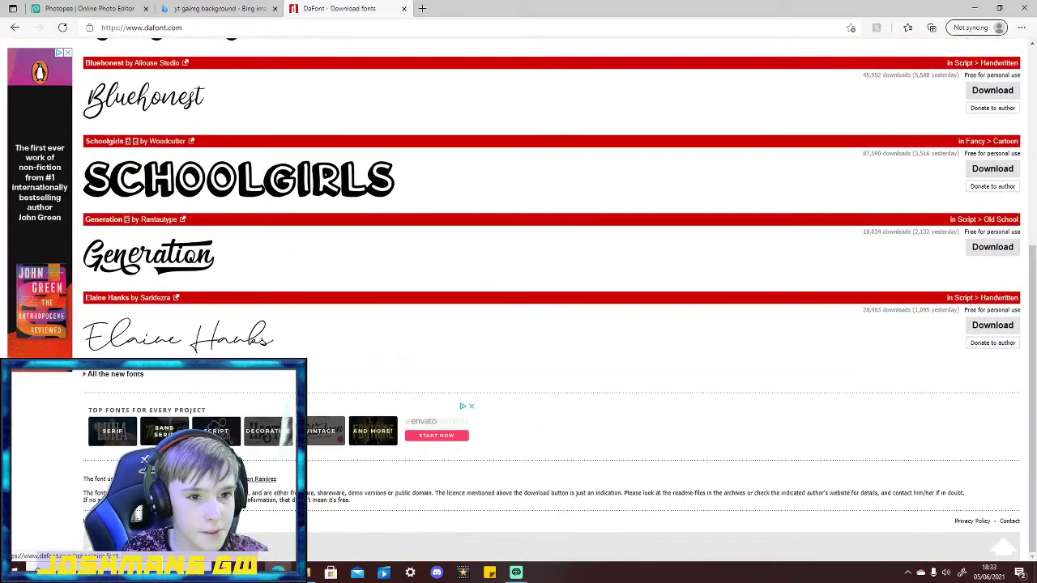
{"action": "left_click", "coordinate": [238, 178]}
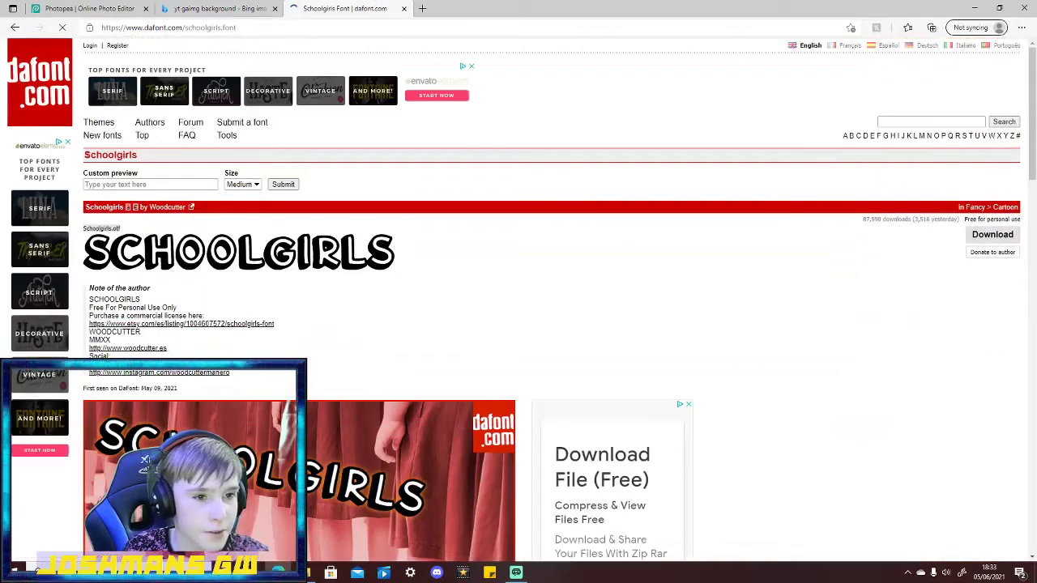
{"action": "left_click", "coordinate": [992, 234]}
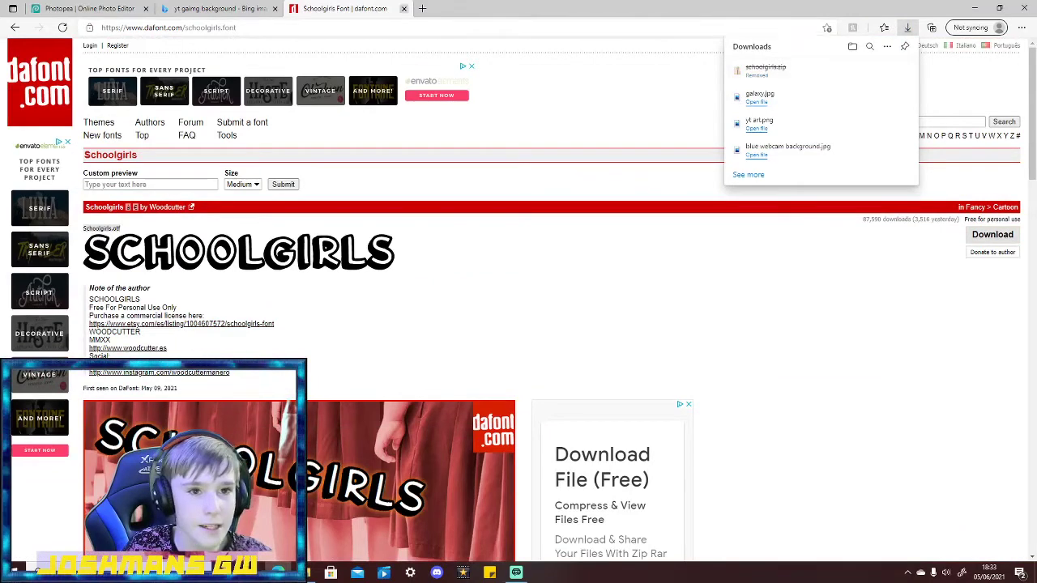
{"action": "key", "text": "ctrl+w"}
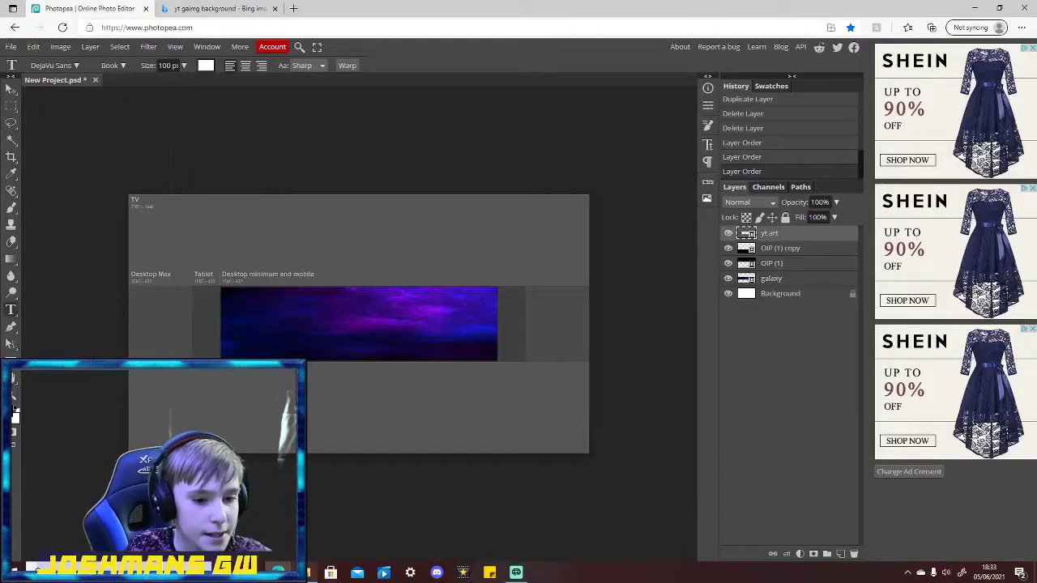
Search the font list for "animal" and set the text font to Animal Silence.
{"action": "left_click", "coordinate": [53, 65]}
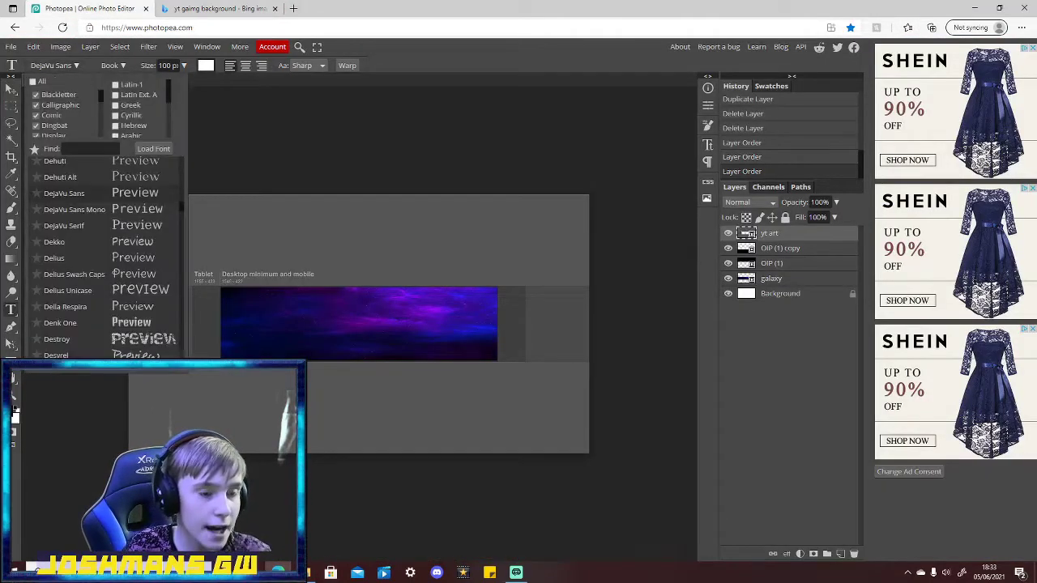
{"action": "left_click", "coordinate": [90, 148]}
{"action": "type", "text": "animal"}
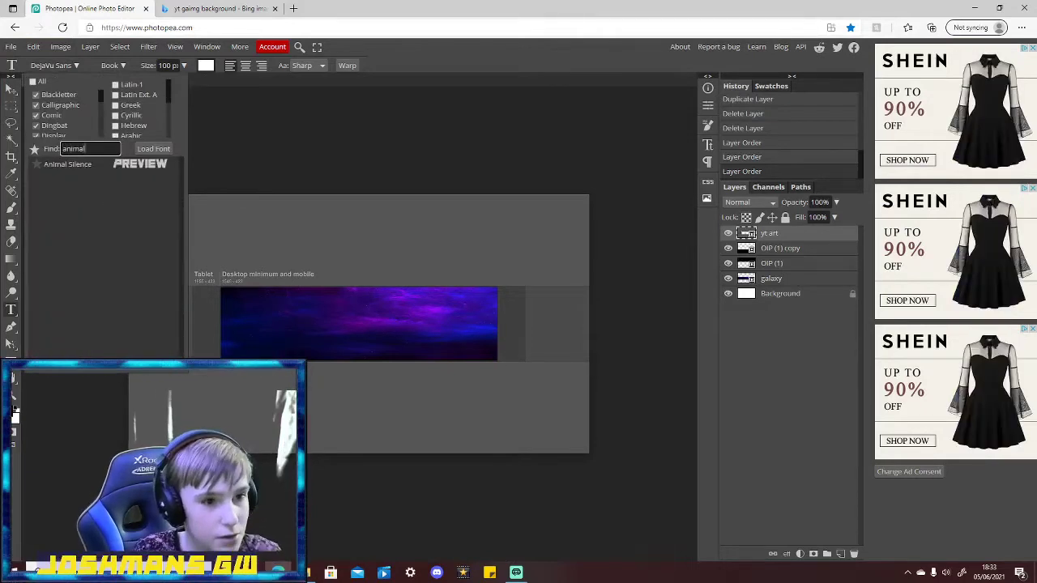
{"action": "left_click", "coordinate": [68, 163]}
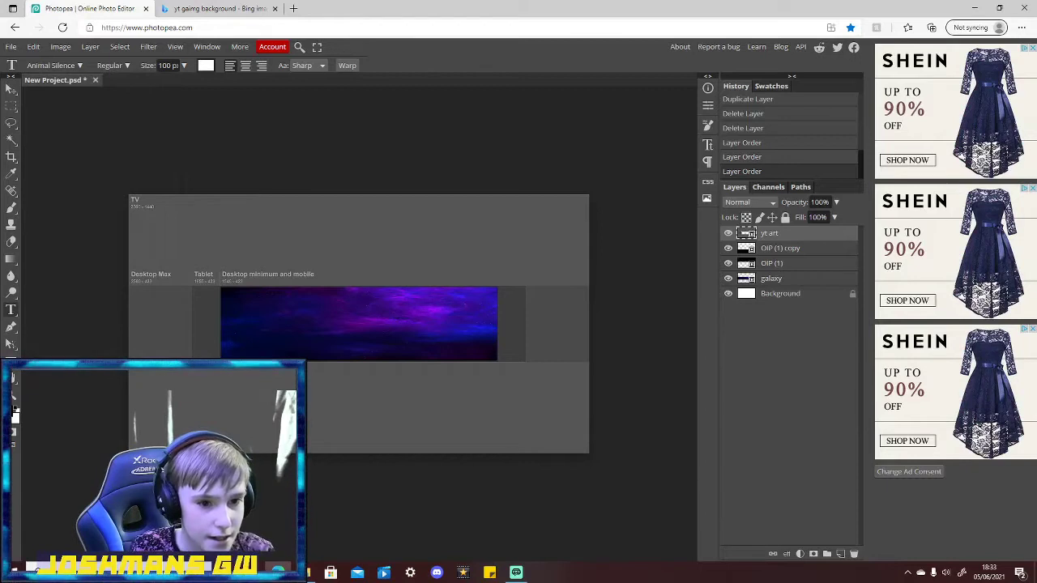
Add the text JOSHMANSGW on the galaxy area and shift it slightly to the right.
{"action": "left_click", "coordinate": [262, 326]}
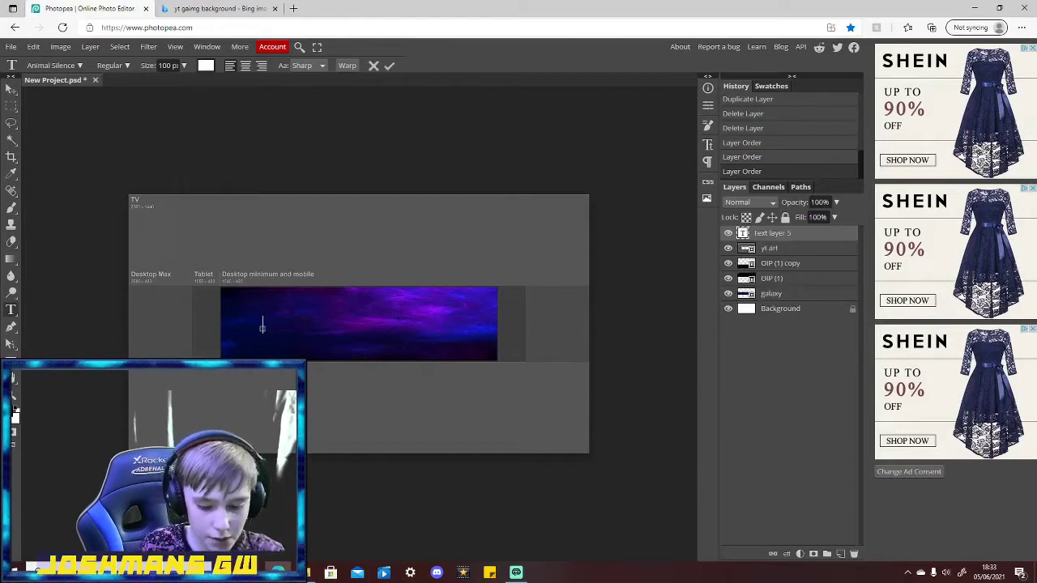
{"action": "type", "text": "JOSHMANSGW"}
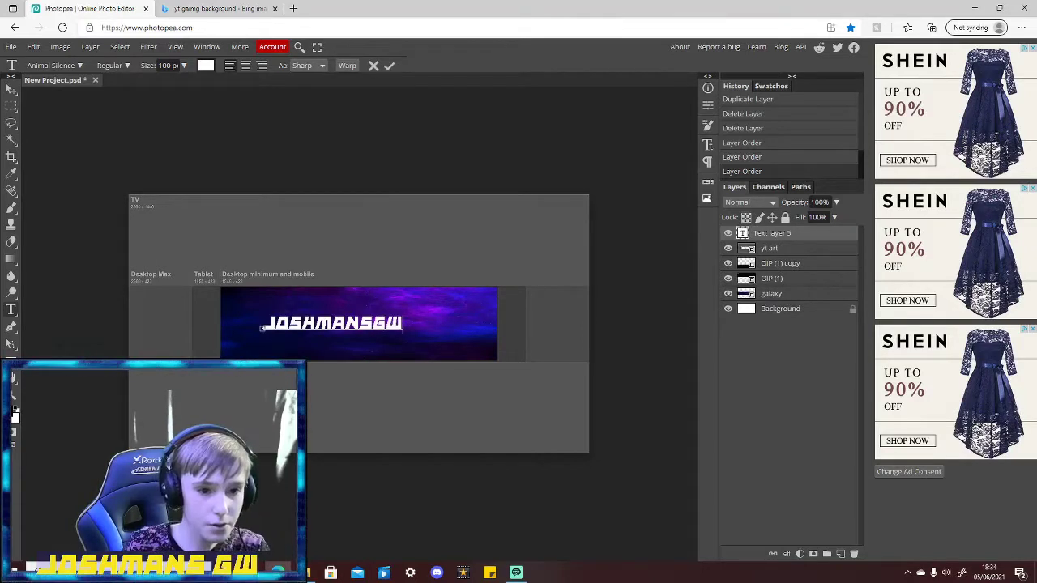
{"action": "left_click_drag", "start_coordinate": [262, 327], "coordinate": [275, 329]}
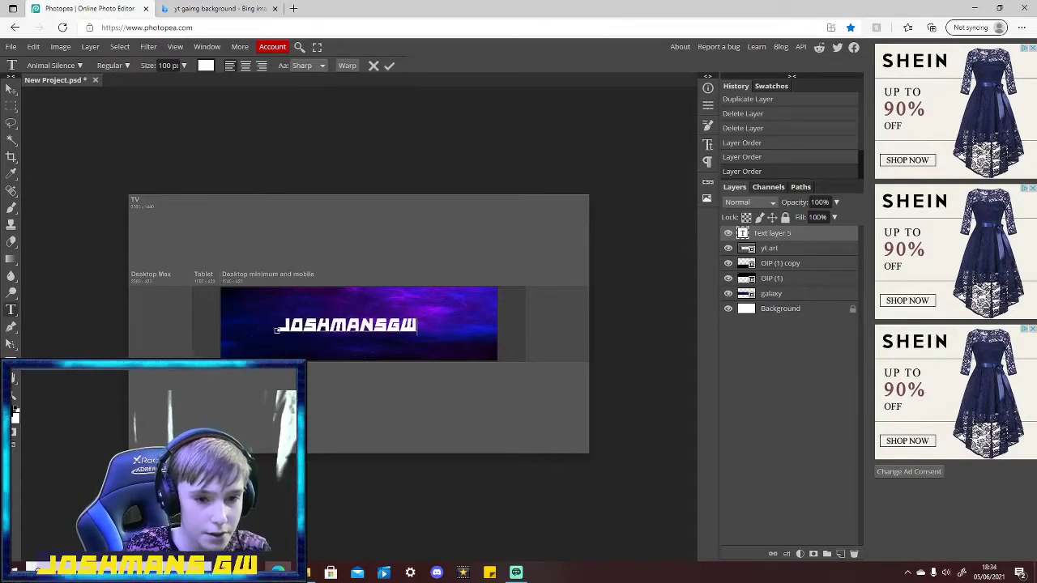
Edit the banner title to read JOSHMANS GW SHORTS.
{"action": "key", "text": "BackSpace"}
{"action": "key", "text": "BackSpace"}
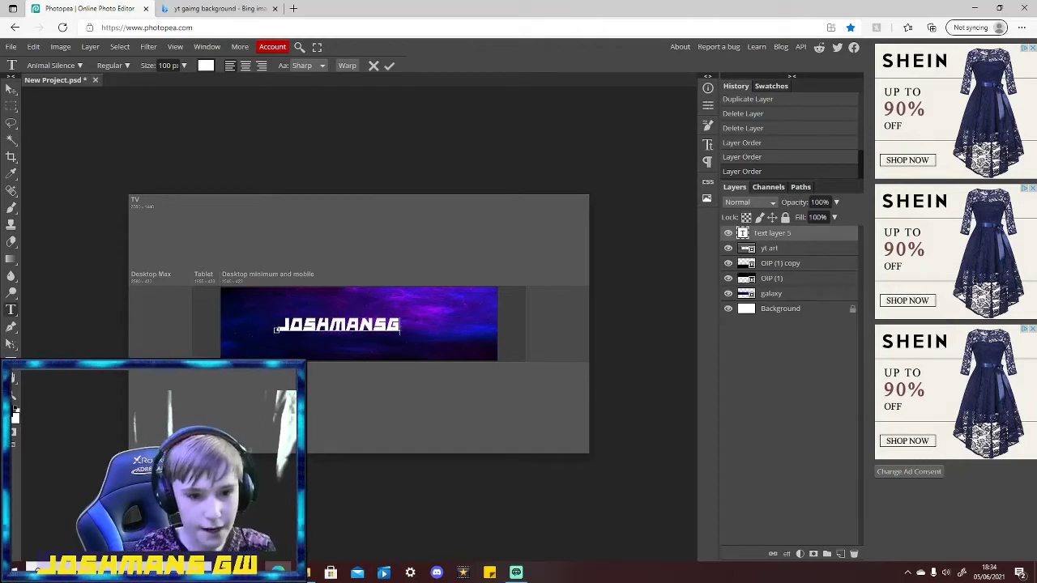
{"action": "type", "text": "G"}
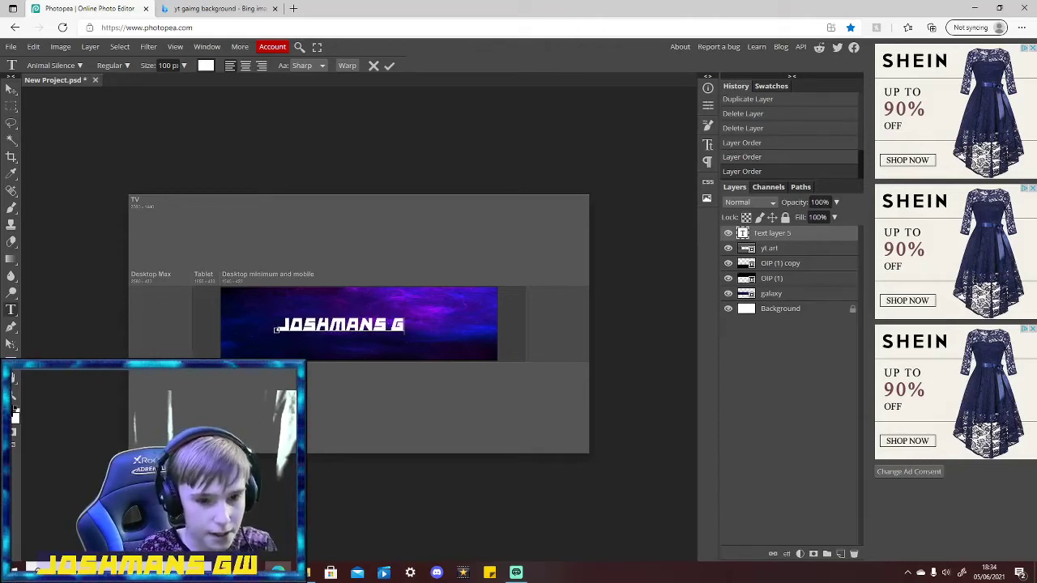
{"action": "key", "text": "BackSpace"}
{"action": "key", "text": "BackSpace"}
{"action": "type", "text": "GW"}
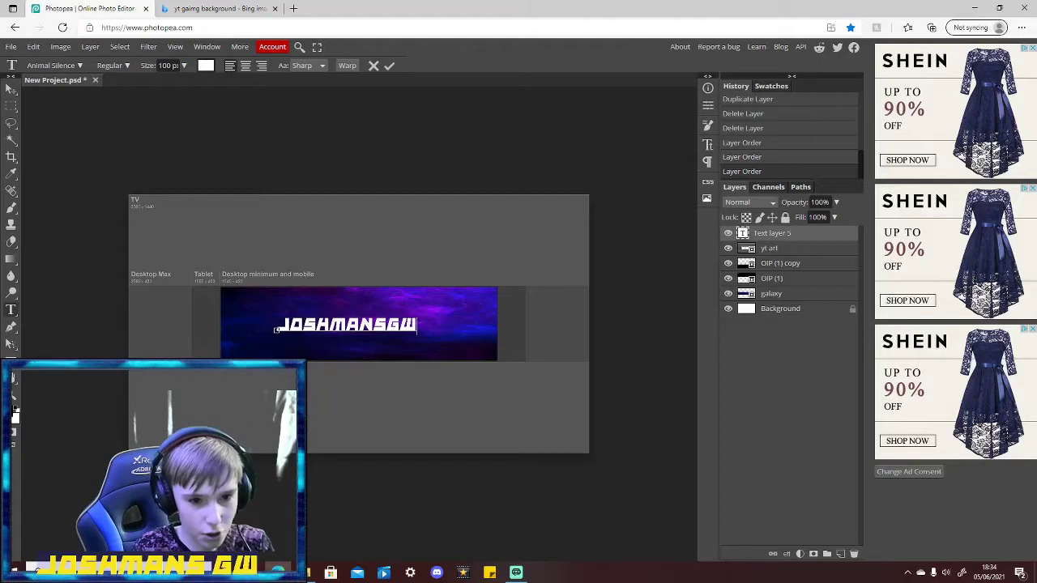
{"action": "type", "text": " 5"}
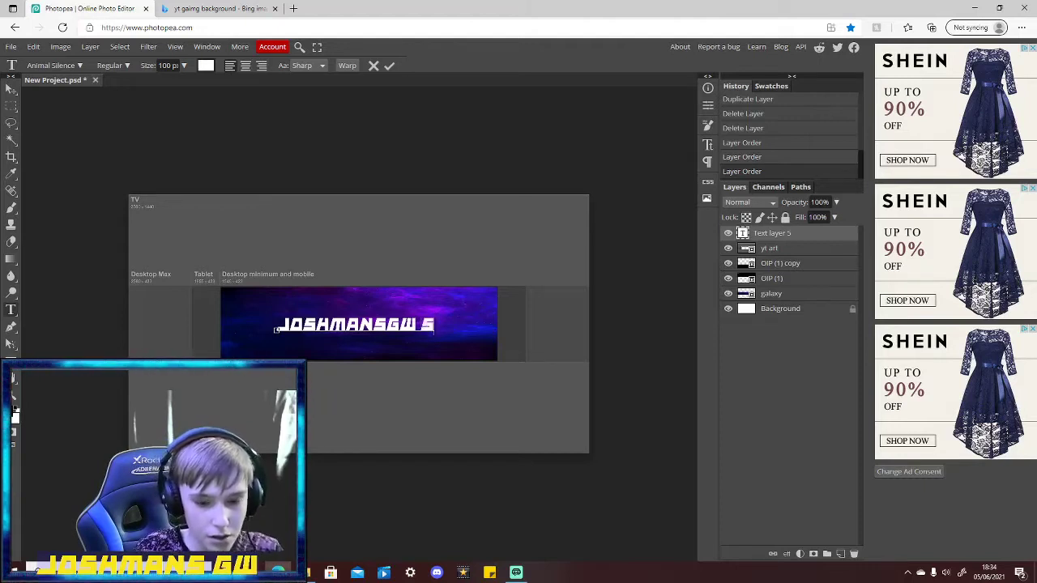
{"action": "type", "text": "H"}
{"action": "type", "text": "ORTA"}
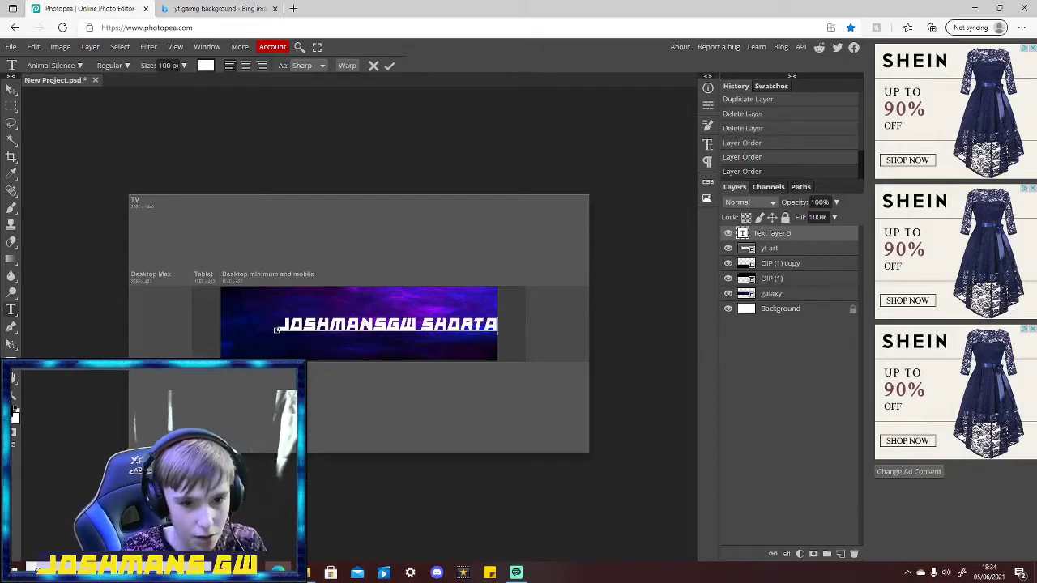
{"action": "key", "text": "BackSpace"}
{"action": "type", "text": "S"}
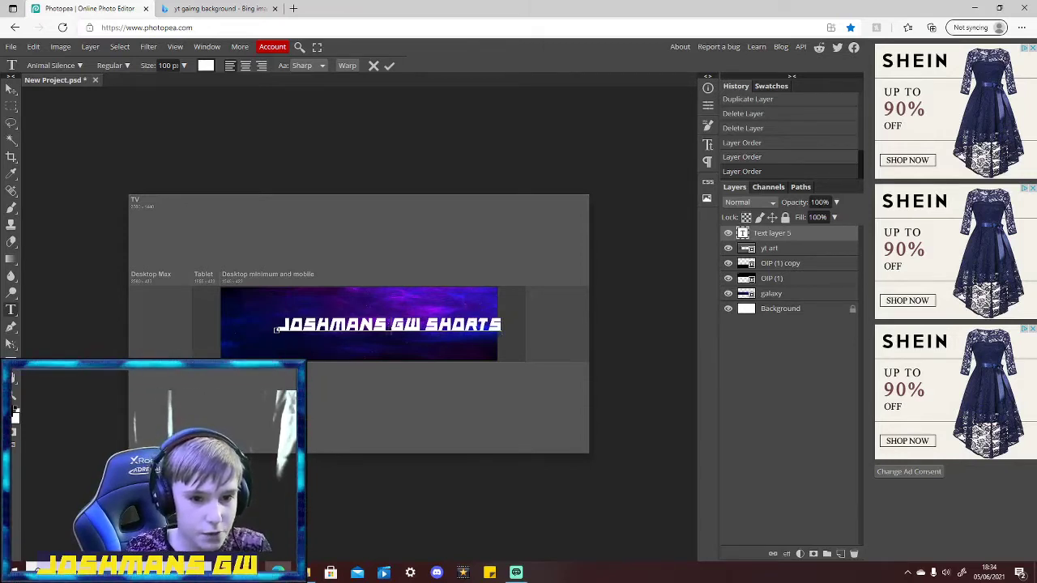
Centre the JOSHMANS GW SHORTS title on the galaxy band and commit the text.
{"action": "left_click_drag", "start_coordinate": [277, 329], "coordinate": [252, 329]}
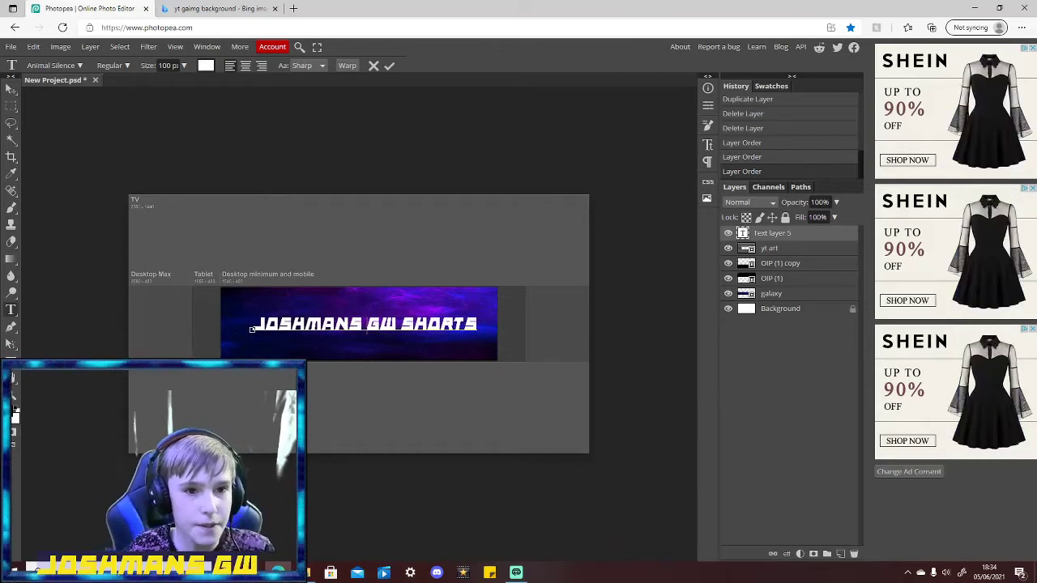
{"action": "left_click", "coordinate": [389, 65]}
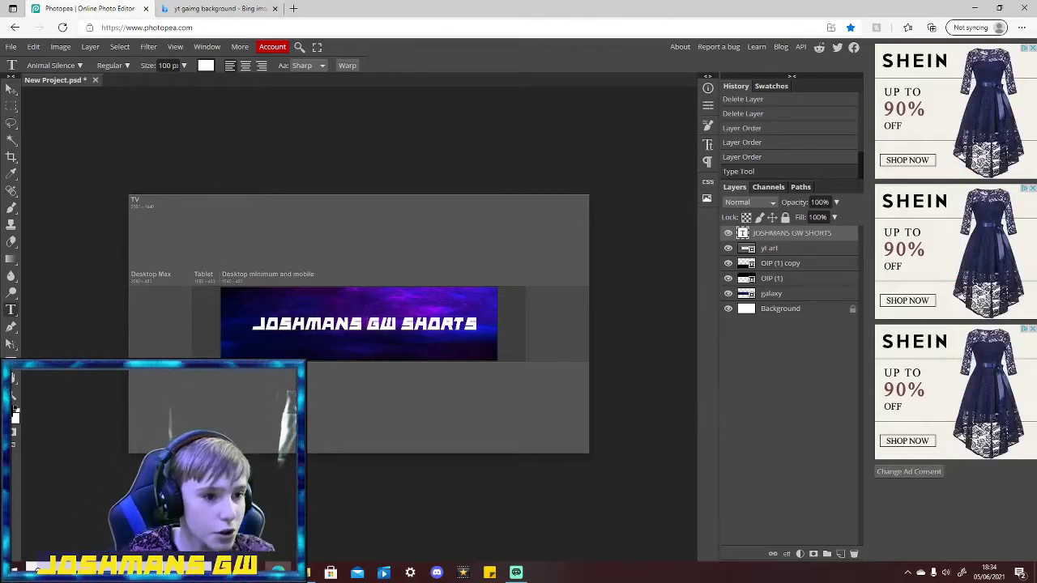
Try the title at a font size of 50 px and return it to 100 px.
{"action": "double_click", "coordinate": [166, 65]}
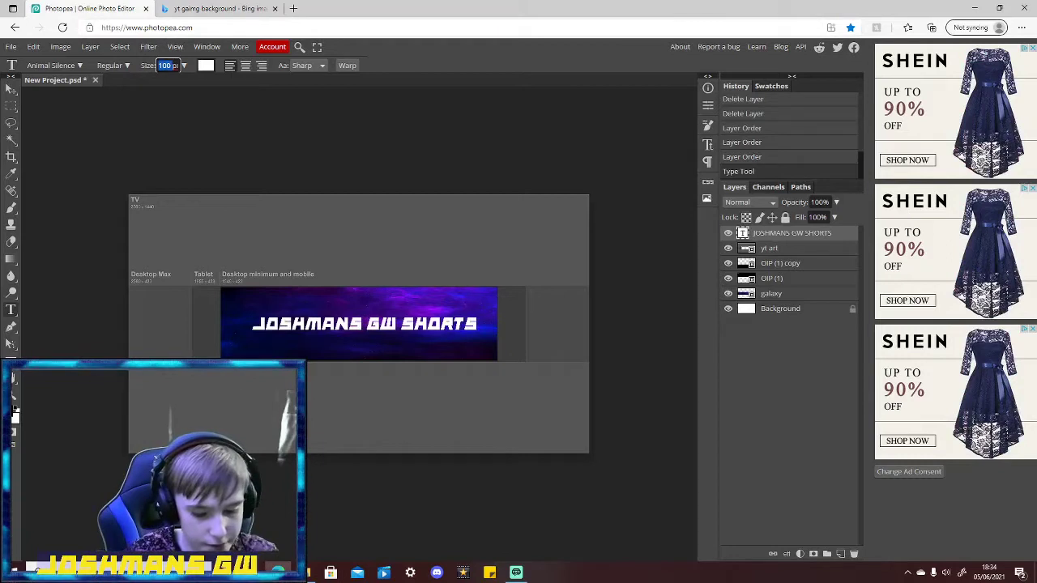
{"action": "type", "text": "50"}
{"action": "key", "text": "Return"}
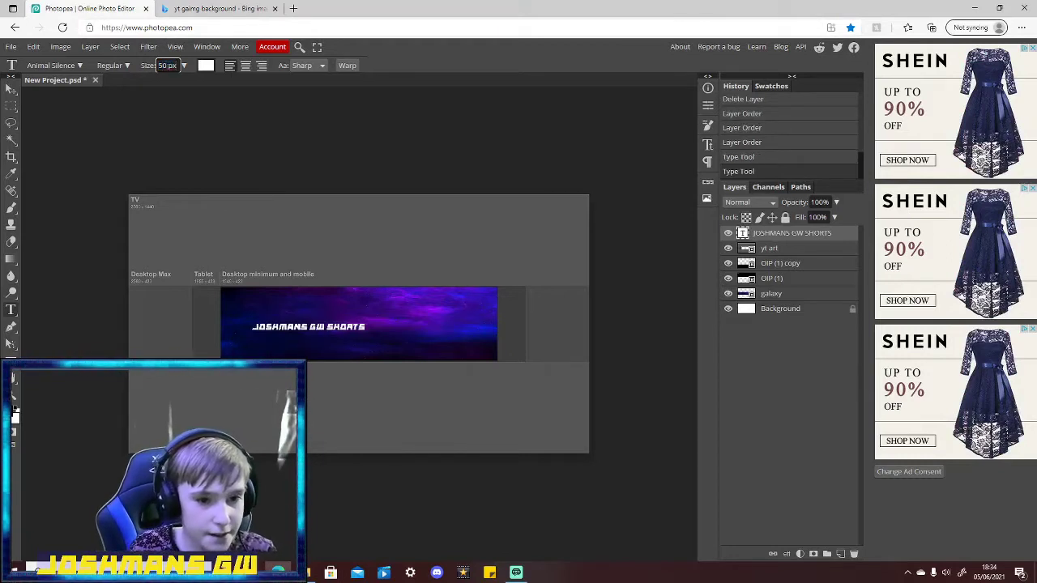
{"action": "type", "text": "100"}
{"action": "key", "text": "Return"}
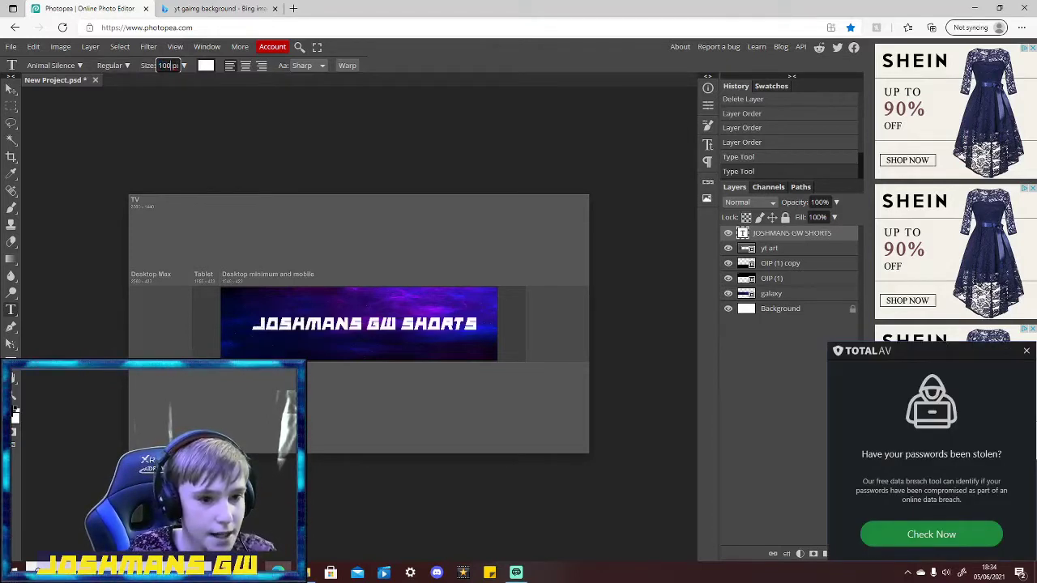
Start a new text layer on the galaxy band above the title with a font size of 50 px.
{"action": "left_click", "coordinate": [299, 299]}
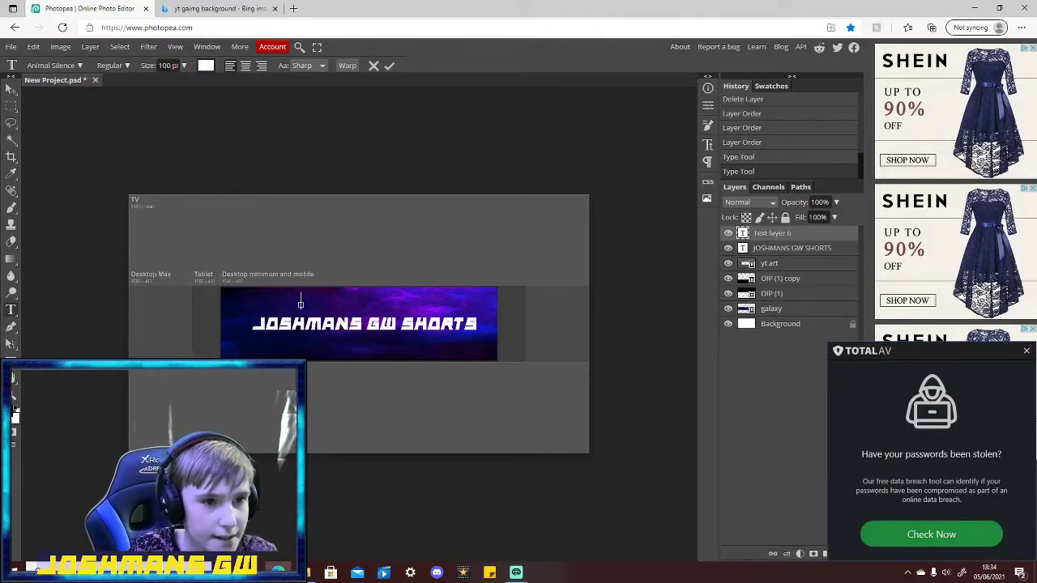
{"action": "double_click", "coordinate": [169, 66]}
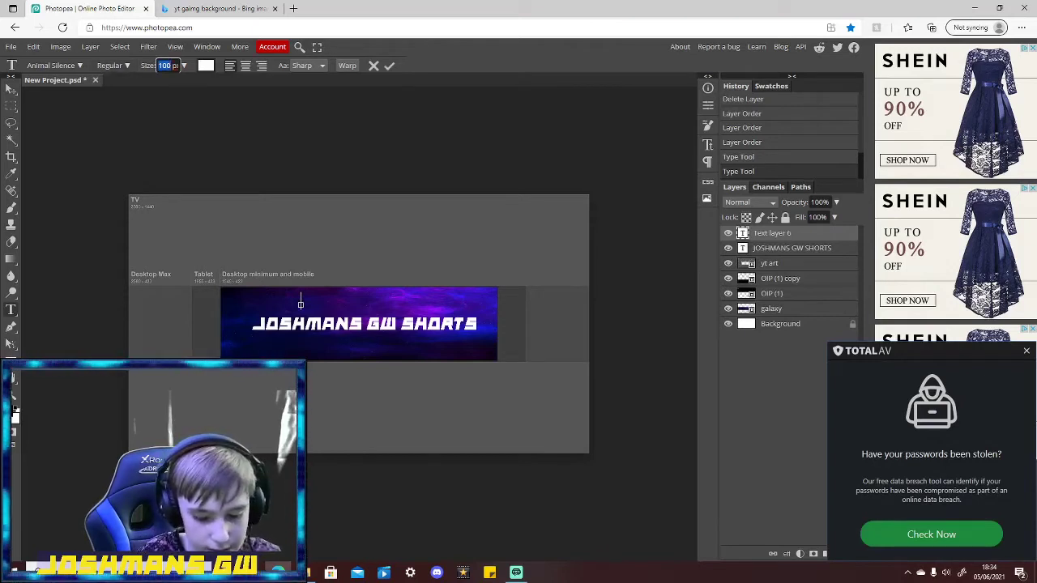
{"action": "type", "text": "50"}
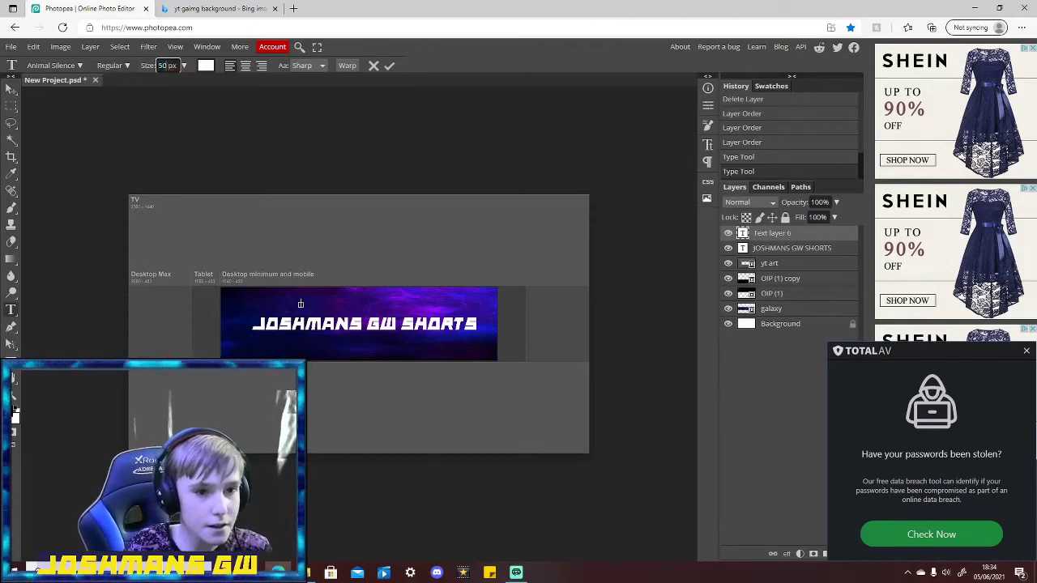
{"action": "key", "text": "Return"}
Try dark purple 40187a as the new text layer's colour.
{"action": "left_click", "coordinate": [205, 65]}
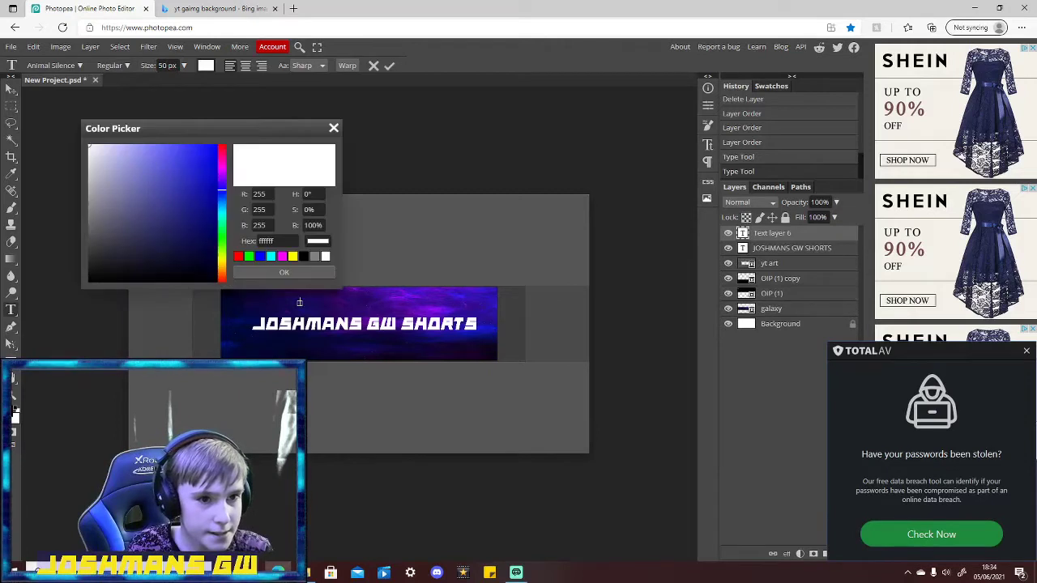
{"action": "mouse_move", "coordinate": [162, 153]}
{"action": "left_mouse_down"}
{"action": "mouse_move", "coordinate": [215, 166]}
{"action": "mouse_move", "coordinate": [193, 275]}
{"action": "mouse_move", "coordinate": [89, 281]}
{"action": "left_mouse_up"}
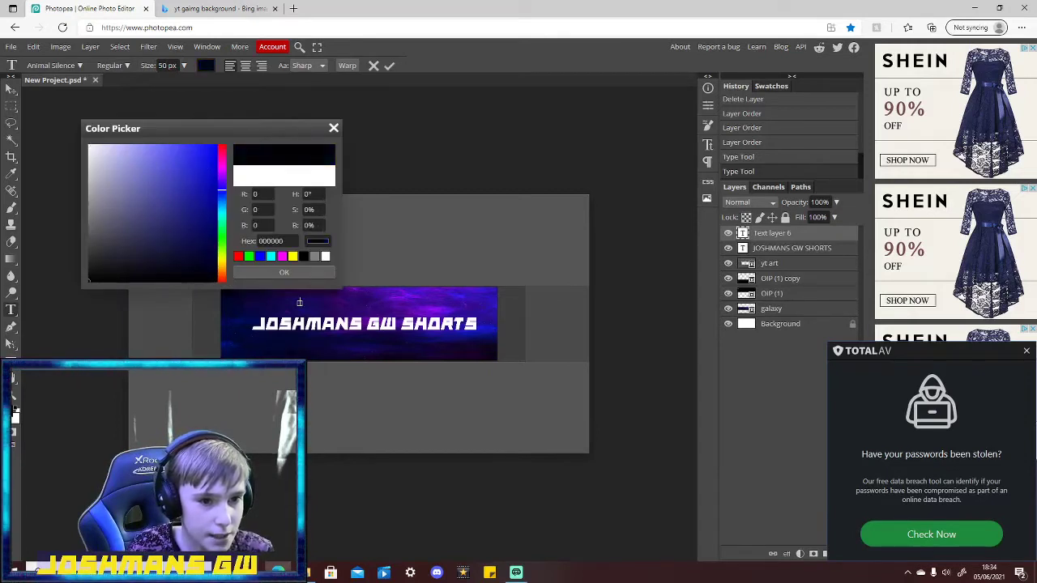
{"action": "type", "text": "450a81"}
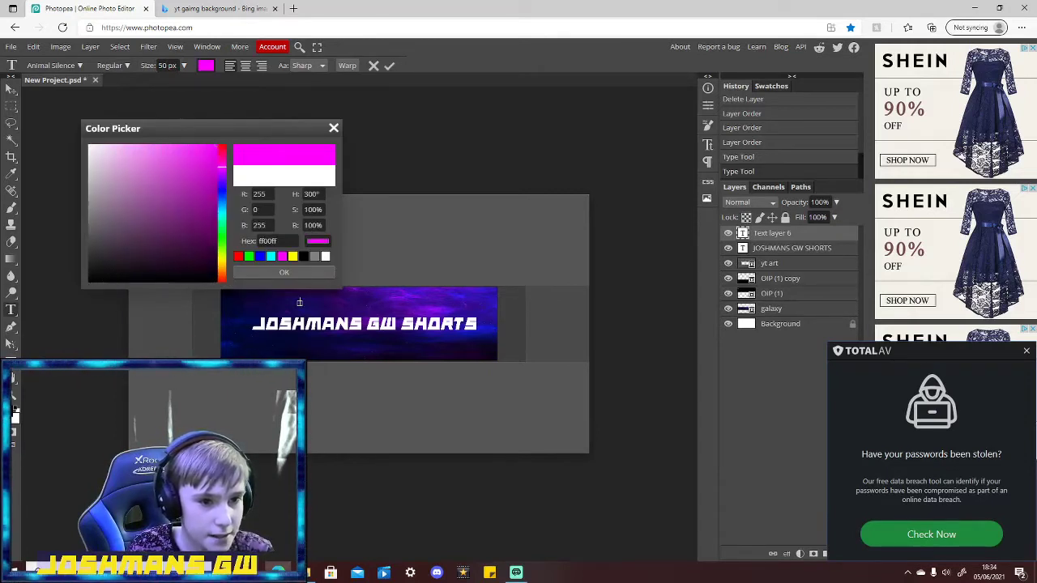
{"action": "type", "text": "42187f"}
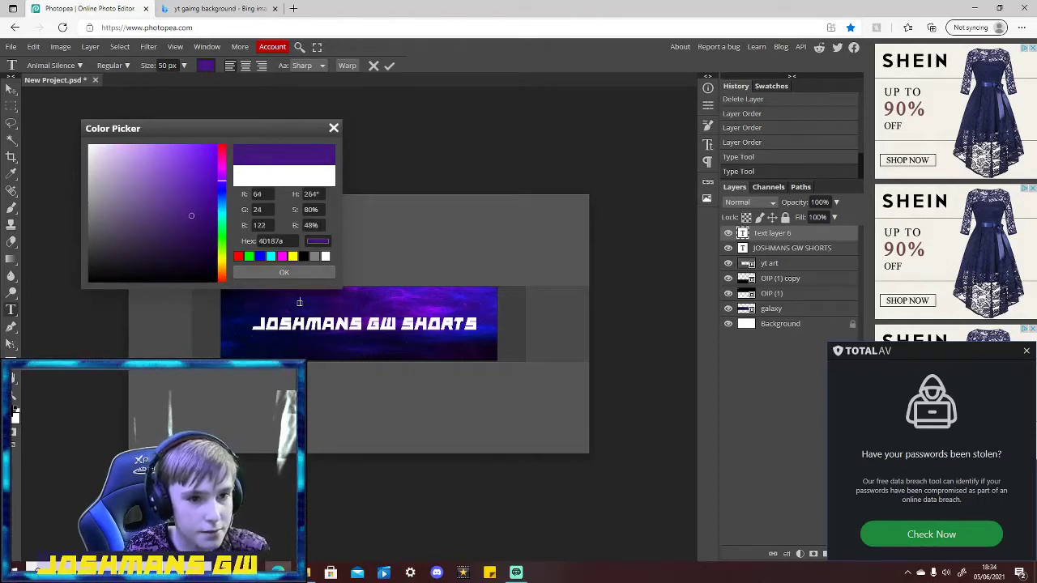
{"action": "left_click", "coordinate": [293, 273]}
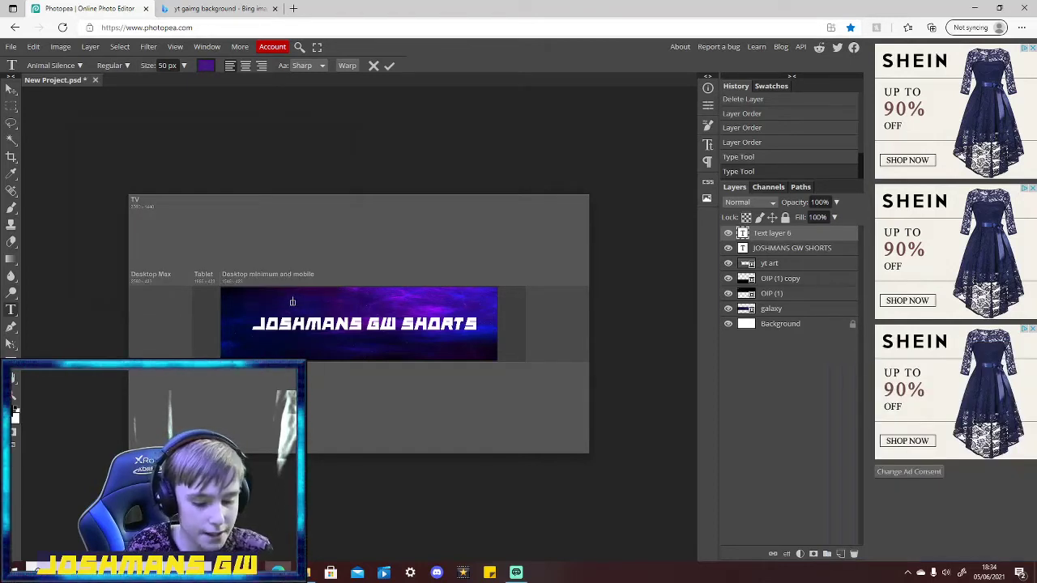
Enter SUBSCRIBE in the new text layer and colour it bright blue 008fff.
{"action": "type", "text": "SUBSCRIBE"}
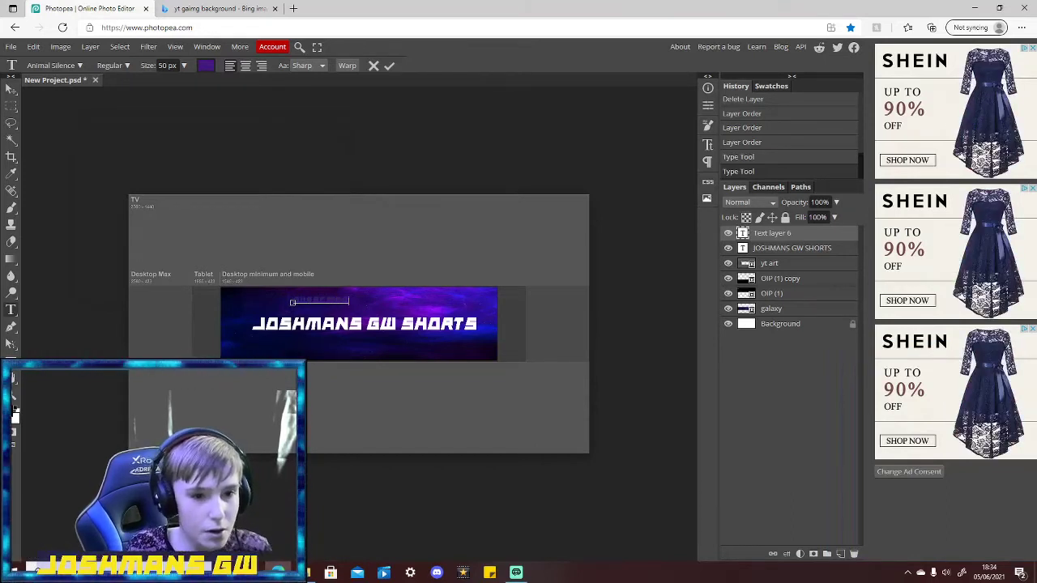
{"action": "left_click", "coordinate": [205, 65]}
{"action": "left_click_drag", "start_coordinate": [103, 183], "coordinate": [88, 281]}
{"action": "left_click_drag", "start_coordinate": [89, 280], "coordinate": [146, 260]}
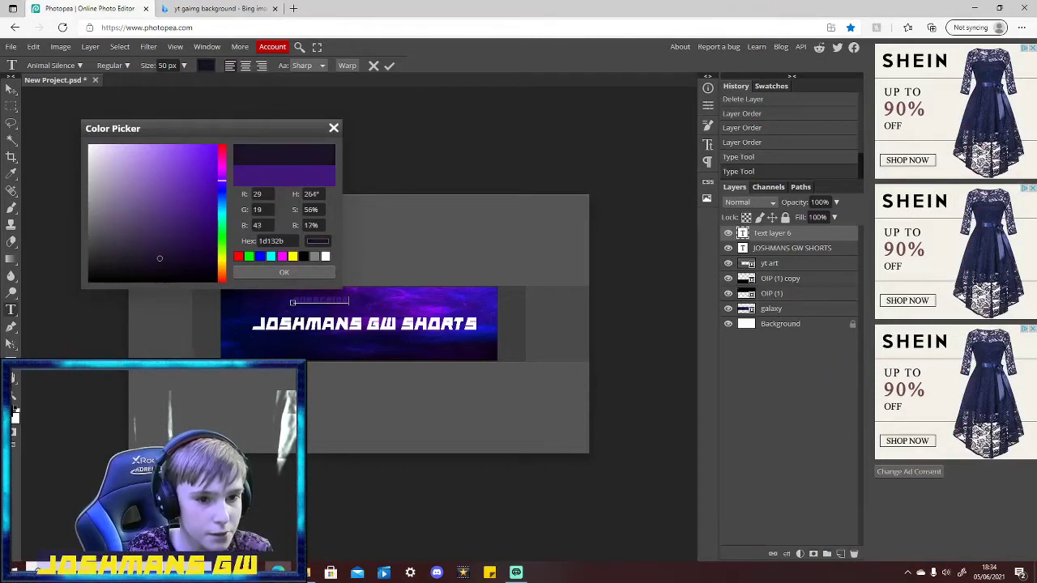
{"action": "left_click", "coordinate": [260, 256]}
{"action": "left_click_drag", "start_coordinate": [199, 147], "coordinate": [217, 145]}
{"action": "left_click_drag", "start_coordinate": [221, 190], "coordinate": [221, 203]}
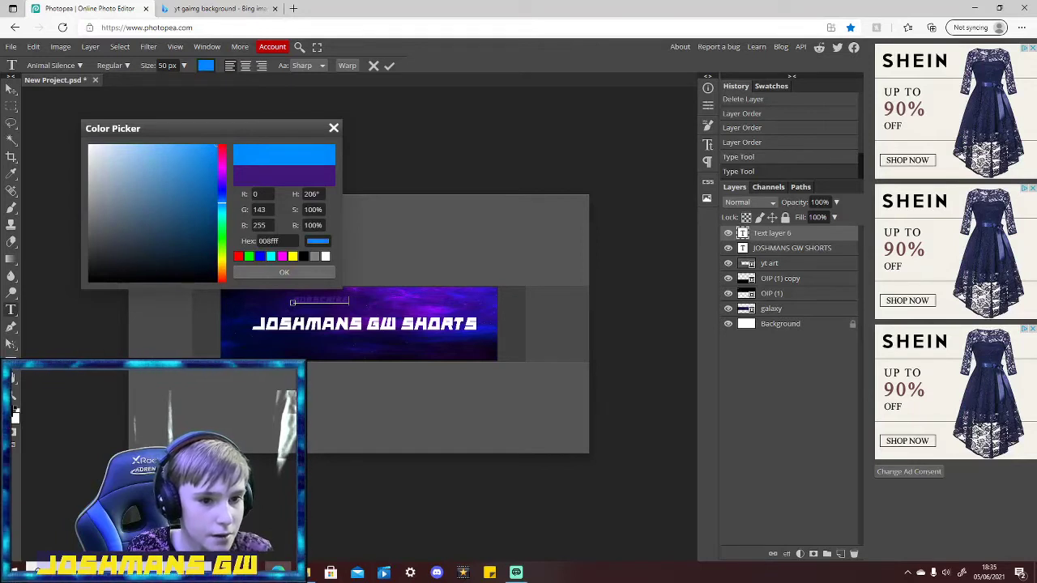
{"action": "left_click", "coordinate": [284, 273]}
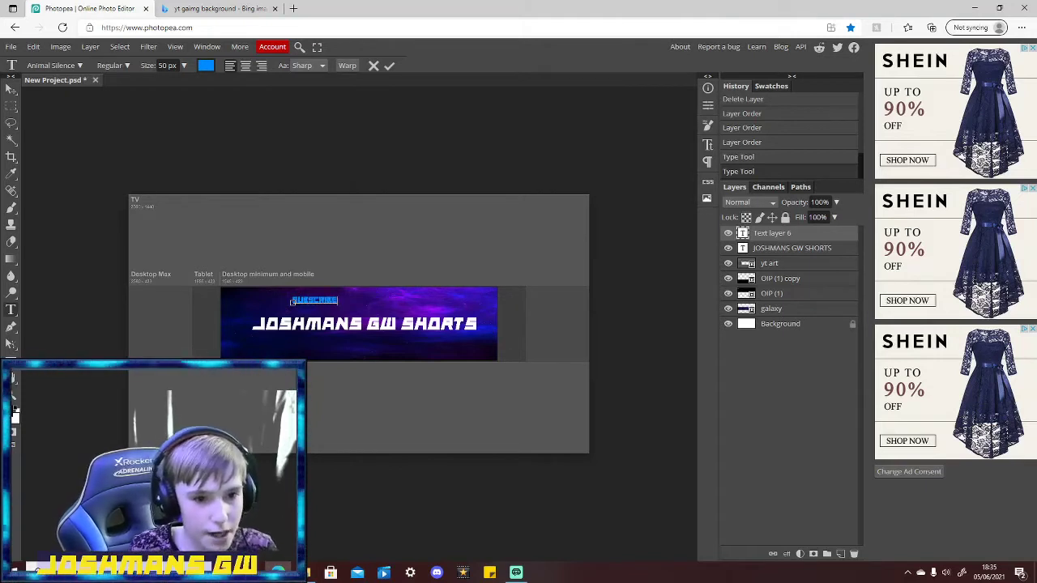
Move the SUBSCRIBE text slightly up and left, above the start of the title, and commit it.
{"action": "left_click_drag", "start_coordinate": [292, 302], "coordinate": [268, 299]}
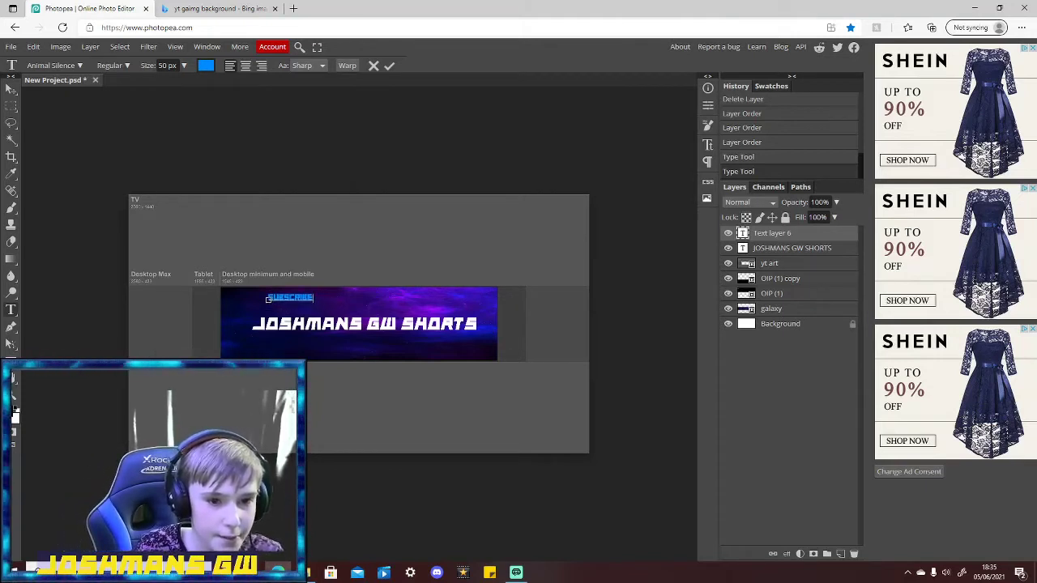
{"action": "left_click", "coordinate": [389, 66]}
Close the background image search tab and try a web search for "youtube logo transparent" in a new tab.
{"action": "left_click", "coordinate": [274, 8]}
{"action": "key", "text": "ctrl+t"}
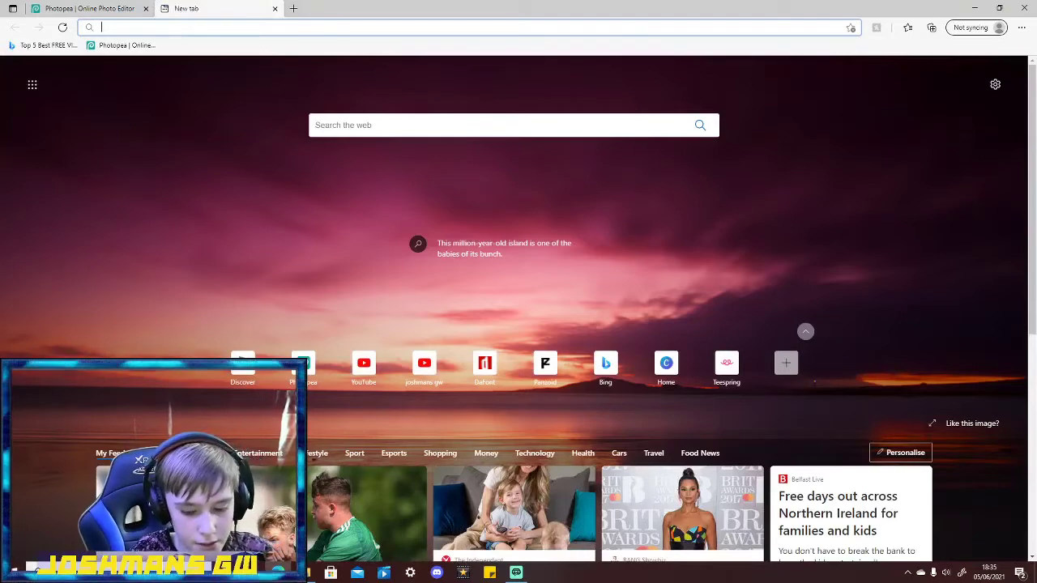
{"action": "type", "text": "dog"}
{"action": "key", "text": "BackSpace"}
{"action": "key", "text": "BackSpace"}
{"action": "key", "text": "BackSpace"}
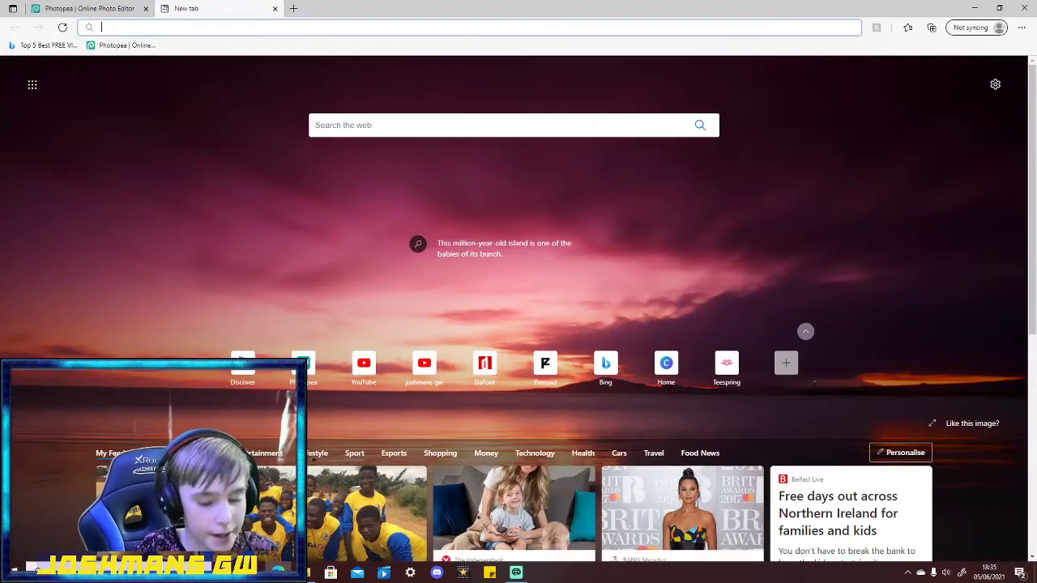
{"action": "type", "text": "yo"}
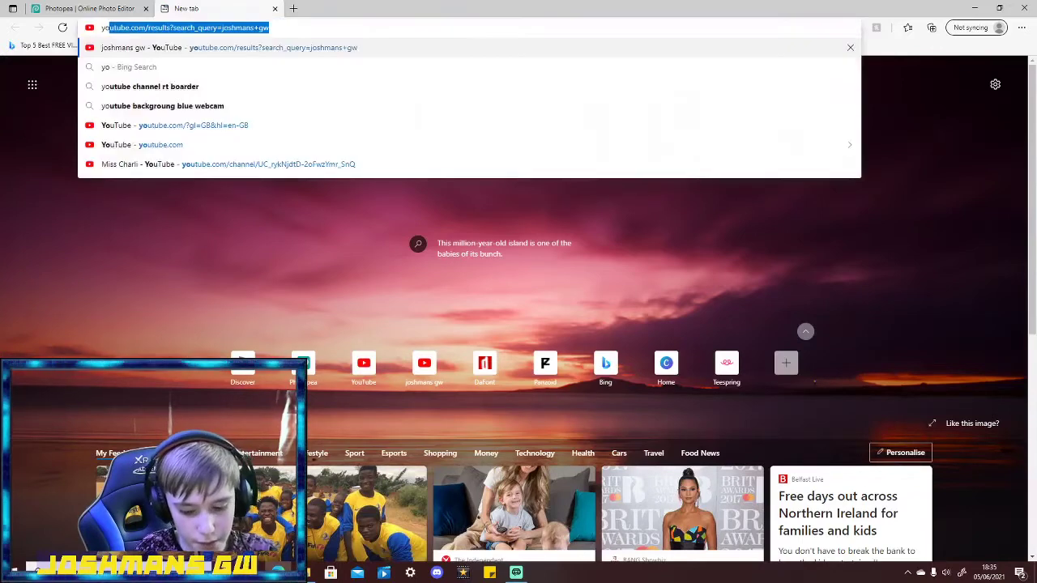
{"action": "type", "text": "utube logo"}
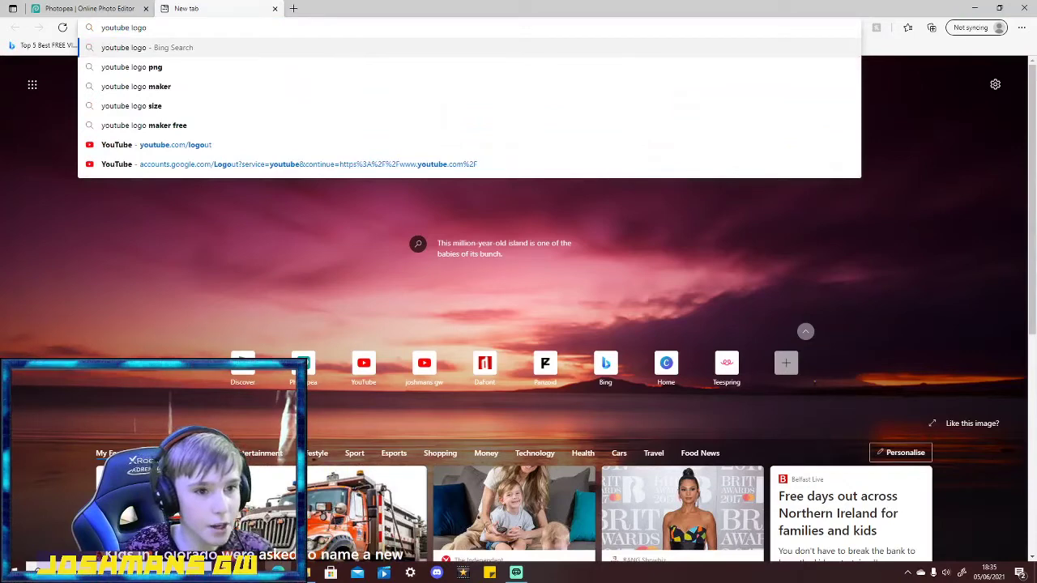
{"action": "type", "text": " trans"}
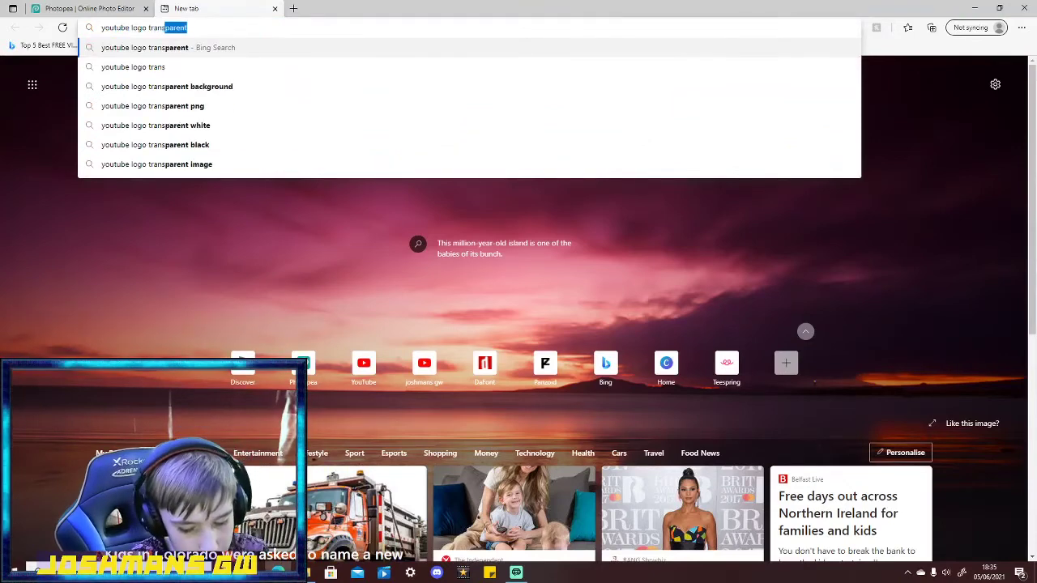
{"action": "type", "text": "parent"}
{"action": "key", "text": "Return"}
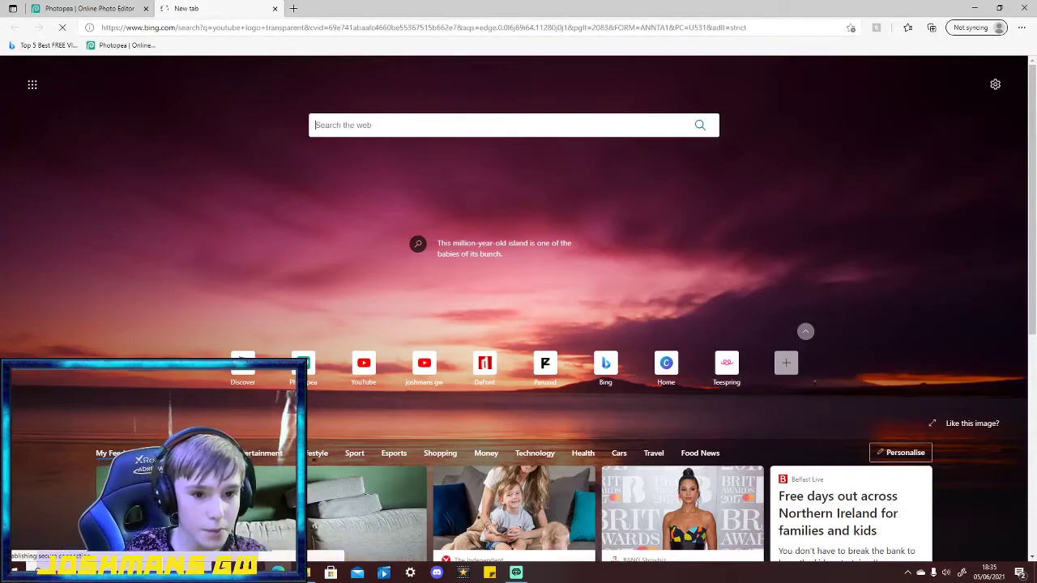
{"action": "key", "text": "ctrl+l"}
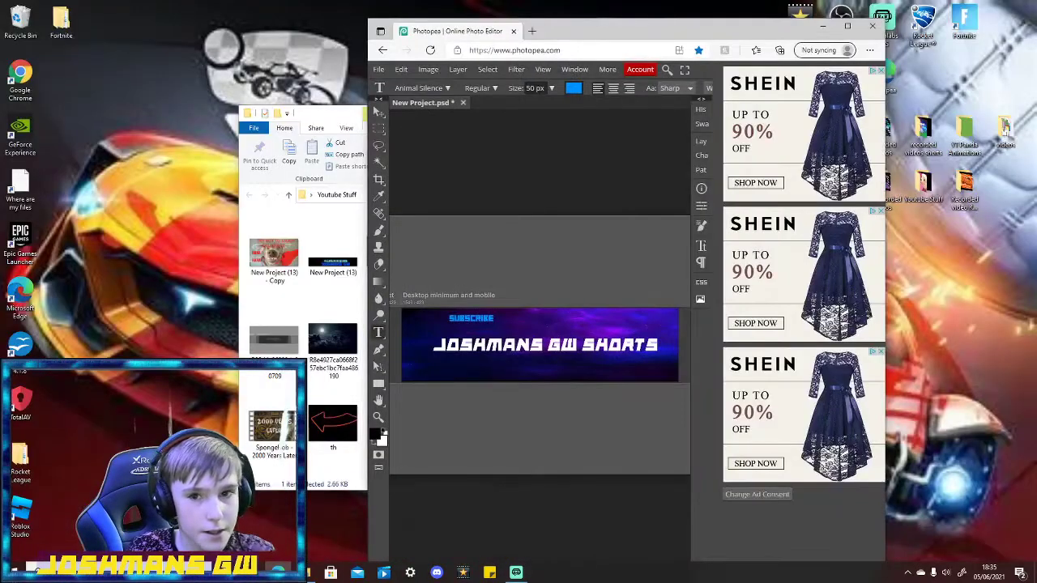
Maximize the browser window and run a Bing image search for "transparent youtube logo" in a new tab.
{"action": "left_click", "coordinate": [847, 26]}
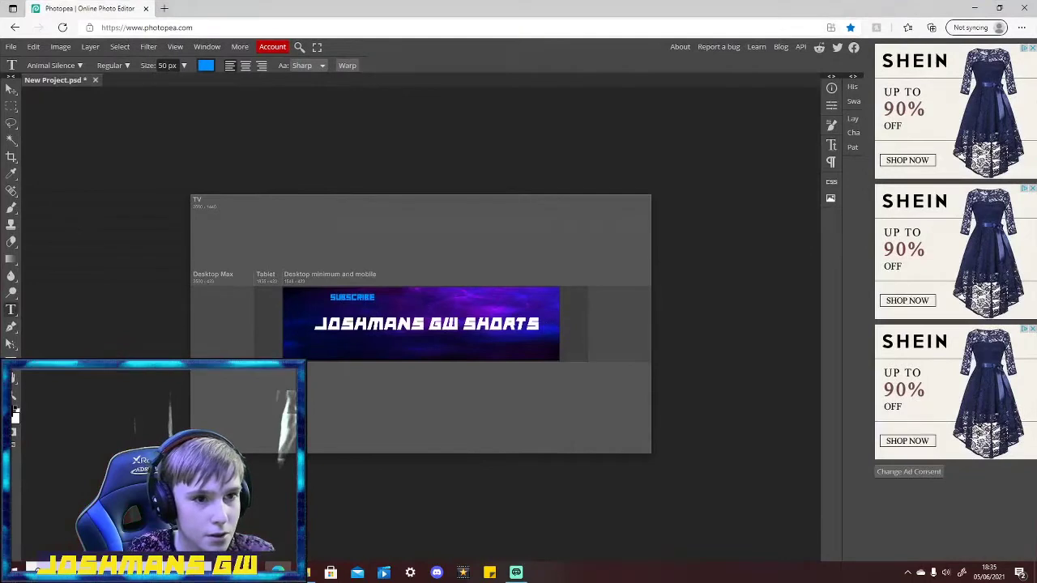
{"action": "key", "text": "ctrl+t"}
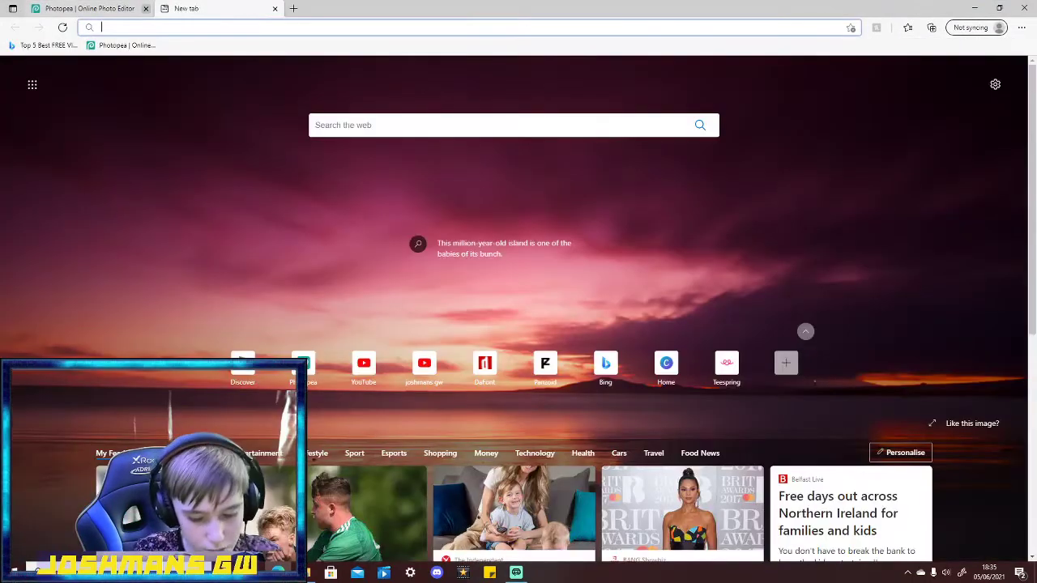
{"action": "type", "text": "transp"}
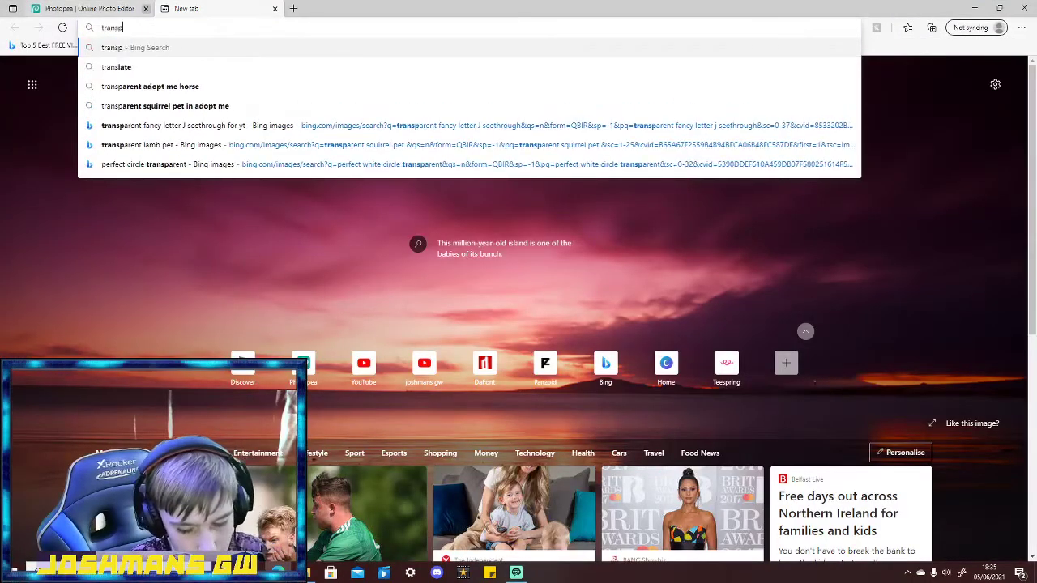
{"action": "type", "text": "arent youtube lo"}
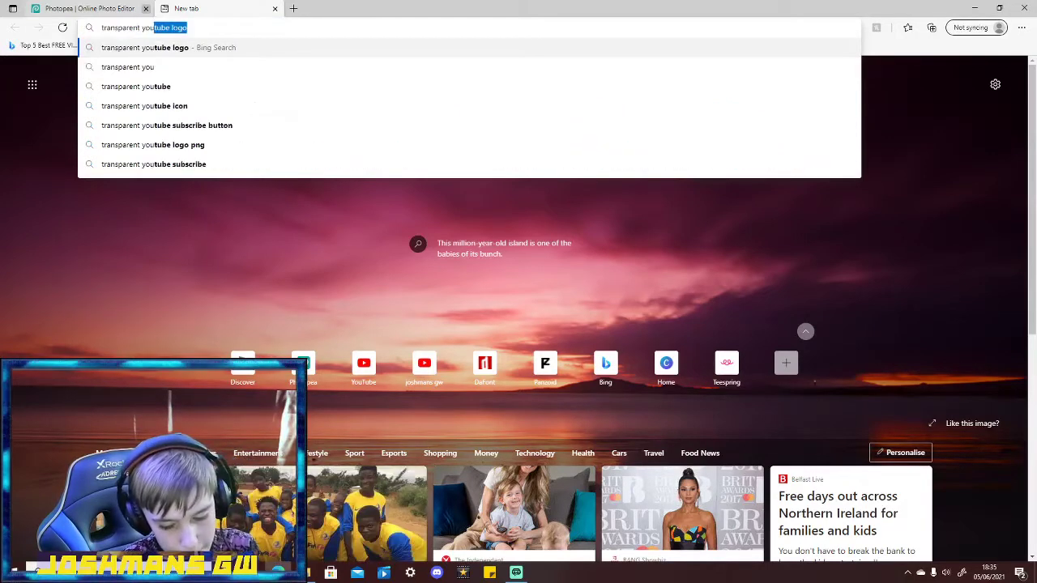
{"action": "type", "text": "go"}
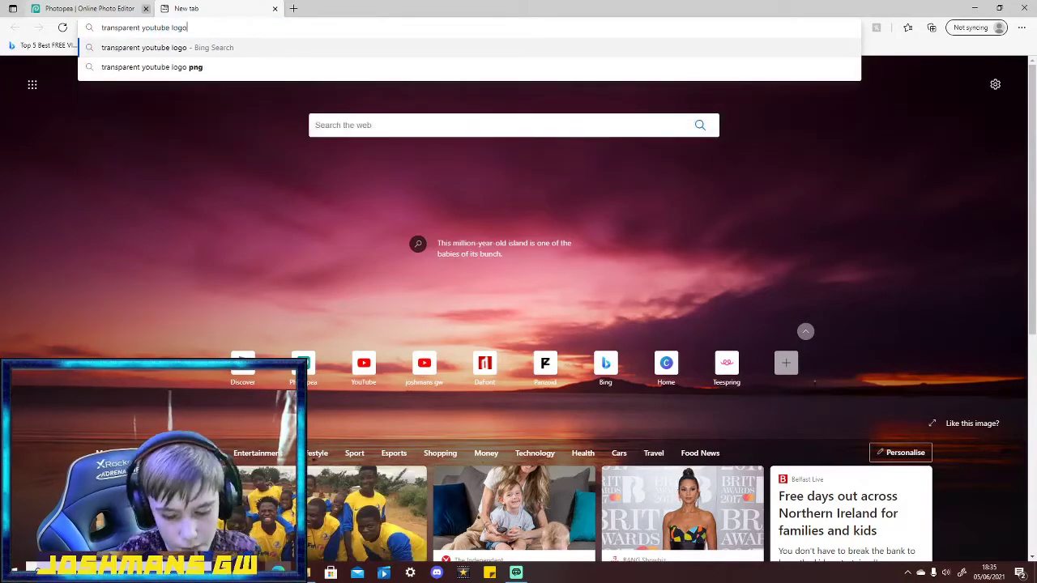
{"action": "key", "text": "Return"}
{"action": "left_click", "coordinate": [140, 87]}
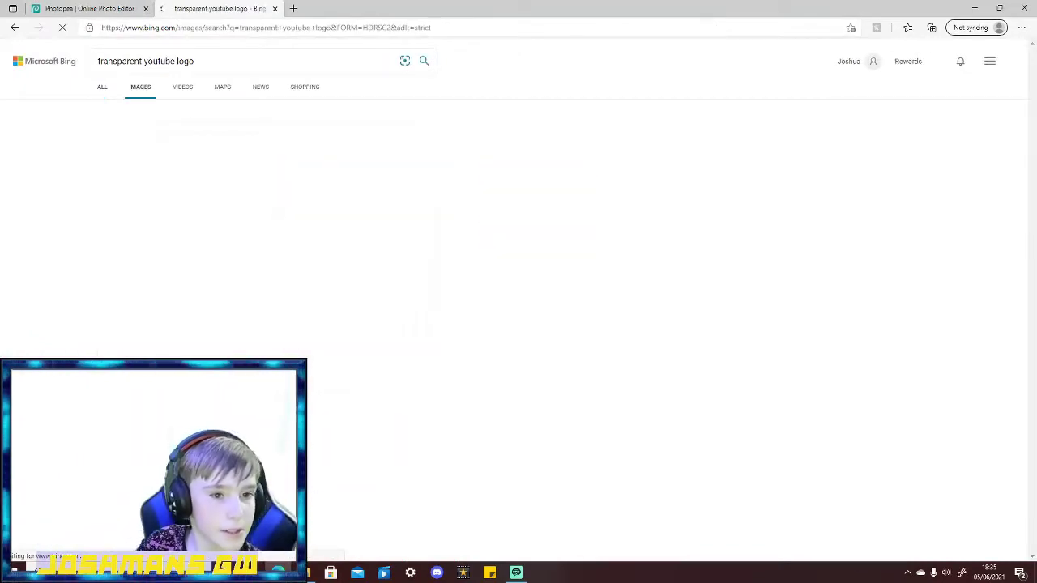
Preview a red YouTube play button logo from the image results and return to the results.
{"action": "scroll", "coordinate": [518, 308], "scroll_direction": "down", "scroll_amount": 3}
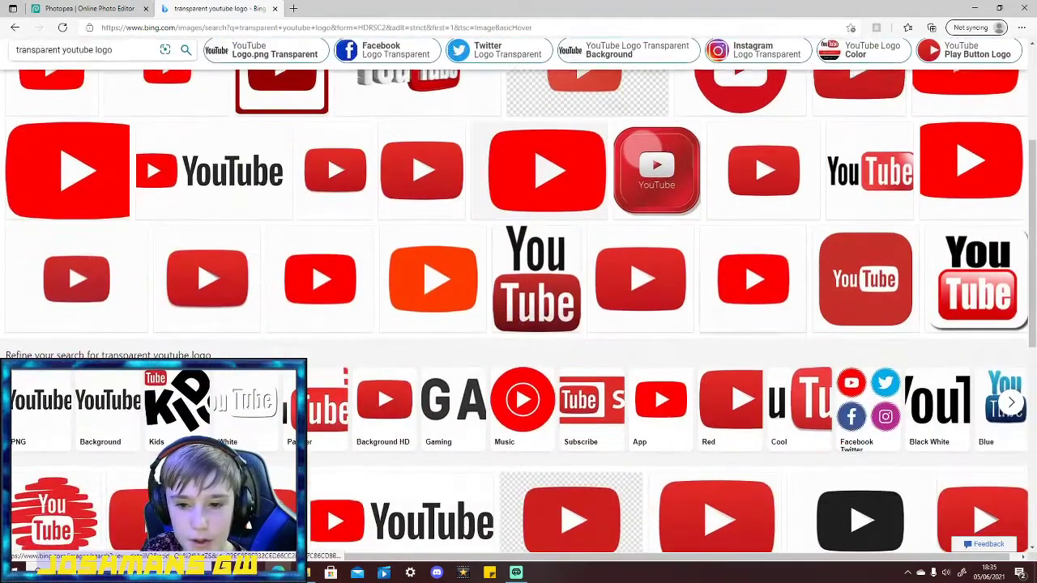
{"action": "right_click", "coordinate": [302, 264]}
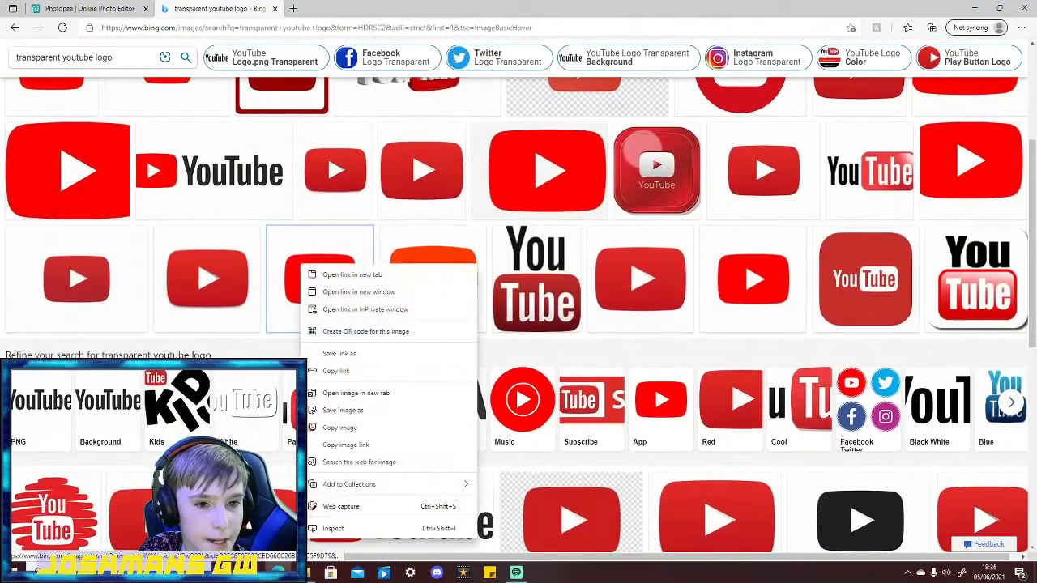
{"action": "left_click", "coordinate": [299, 268]}
{"action": "right_click", "coordinate": [357, 258]}
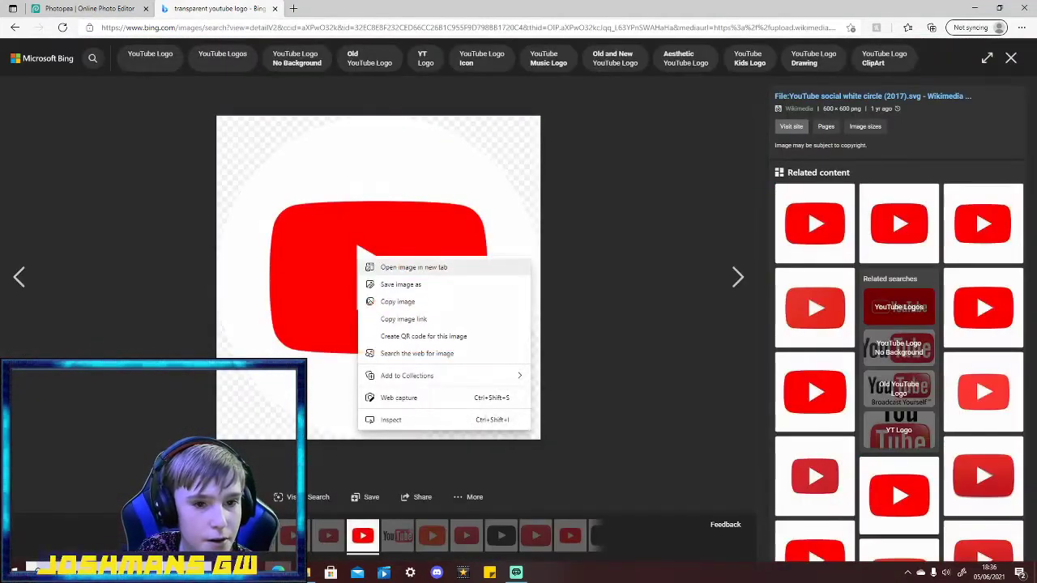
{"action": "left_click", "coordinate": [1010, 57]}
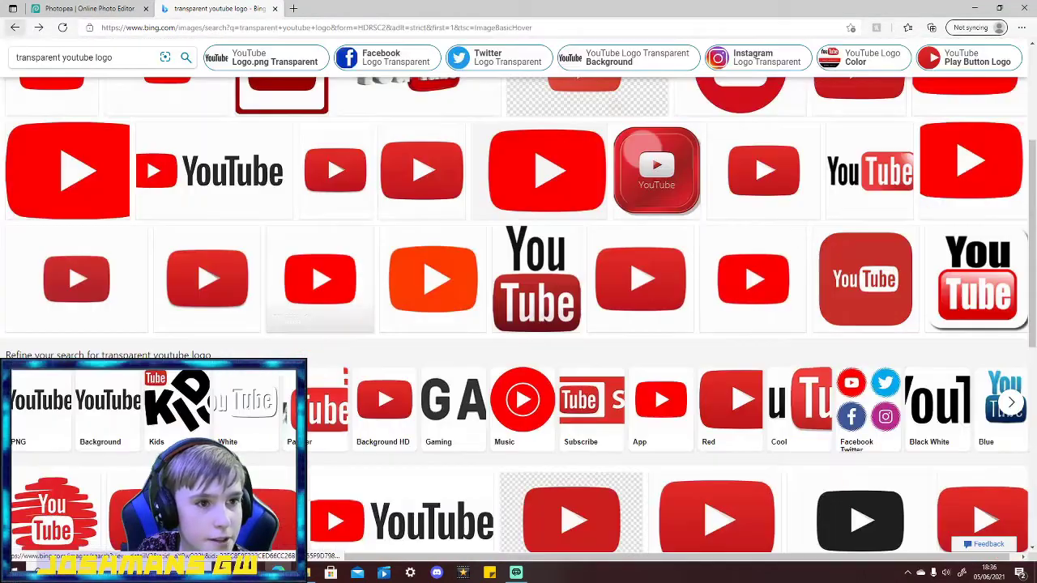
Preview several red YouTube play button images from the image results and return to the results.
{"action": "left_click", "coordinate": [640, 287]}
{"action": "right_click", "coordinate": [378, 277]}
{"action": "left_click", "coordinate": [814, 223]}
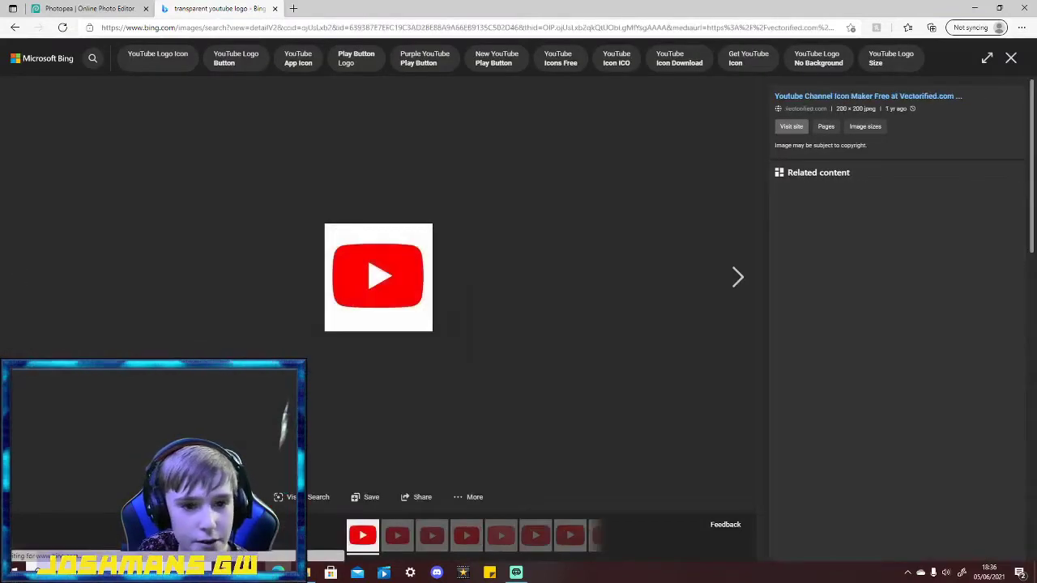
{"action": "key", "text": "Right"}
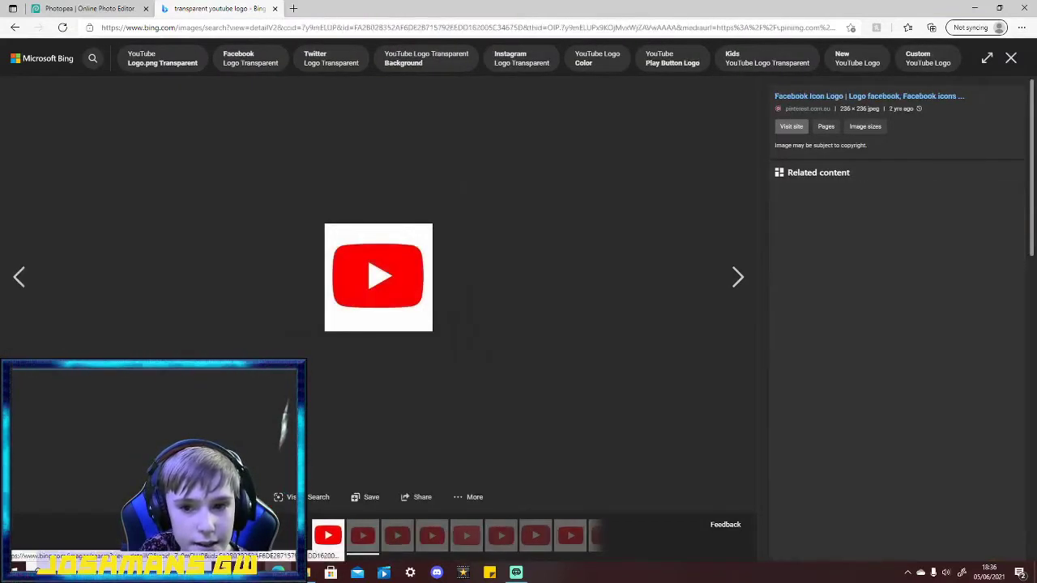
{"action": "key", "text": "Right"}
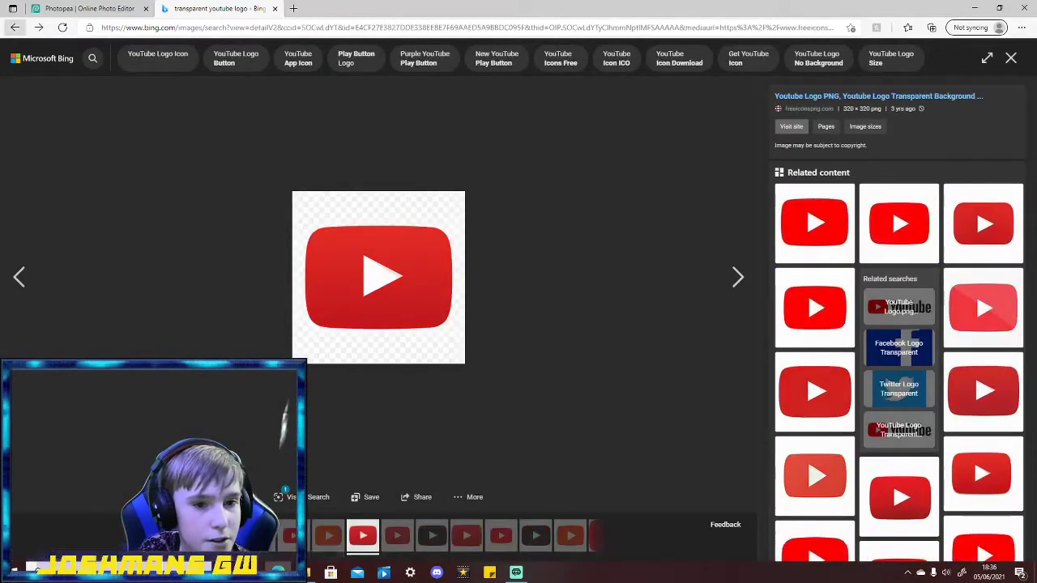
{"action": "key", "text": "Escape"}
{"action": "key", "text": "Return"}
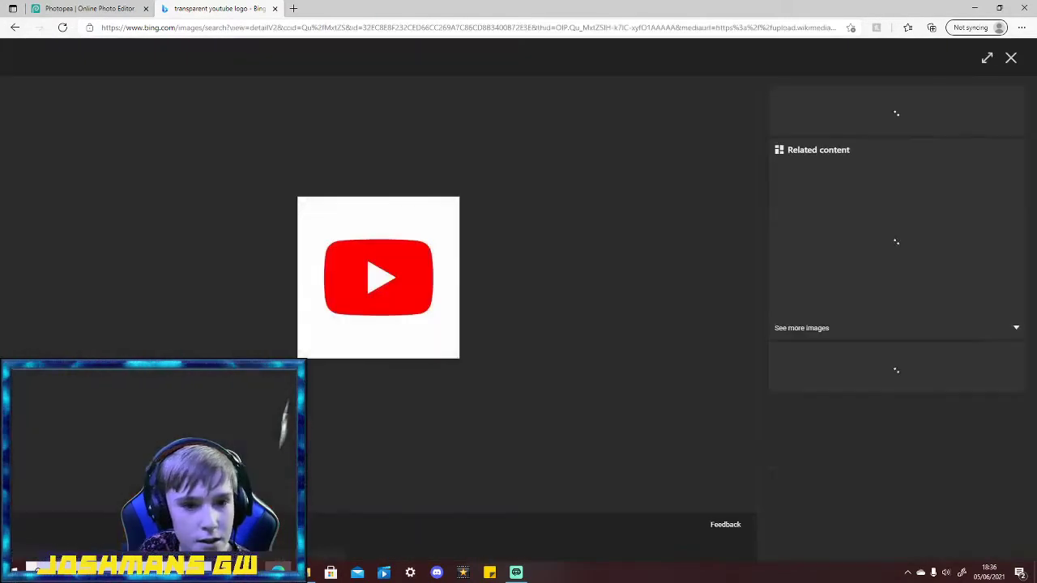
{"action": "left_click", "coordinate": [14, 28]}
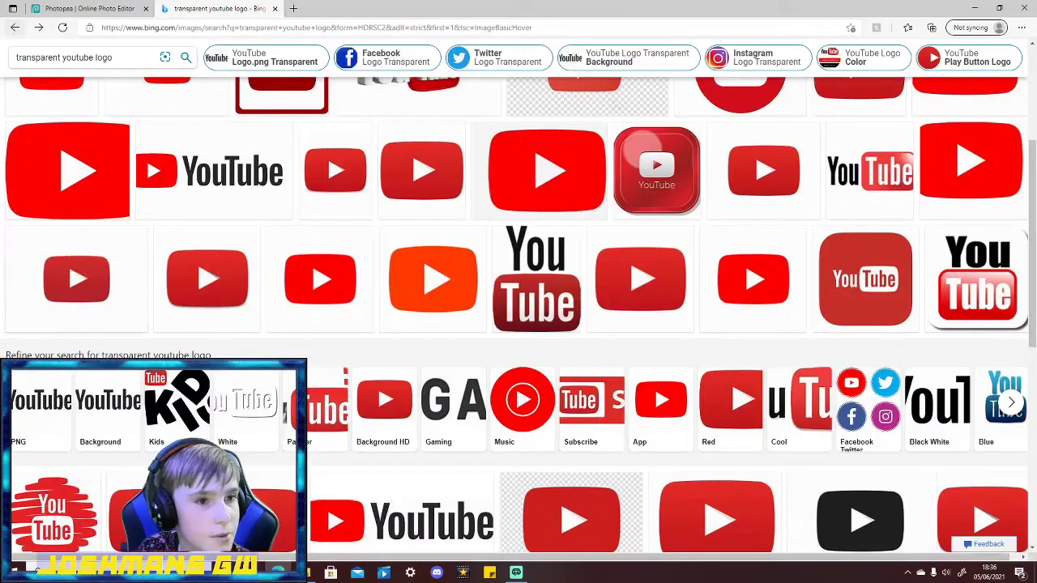
Save the 920 × 613 red YouTube play button image as a PNG named "yt logo" in Saved Pictures.
{"action": "scroll", "coordinate": [571, 364], "scroll_direction": "down", "scroll_amount": 2}
{"action": "left_click", "coordinate": [571, 368]}
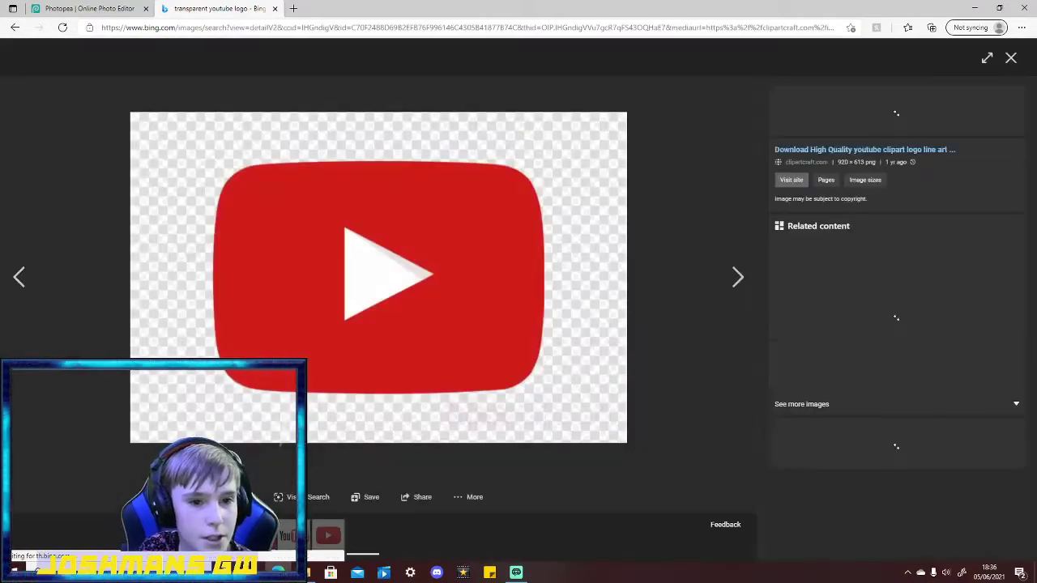
{"action": "right_click", "coordinate": [313, 200]}
{"action": "left_click", "coordinate": [357, 228]}
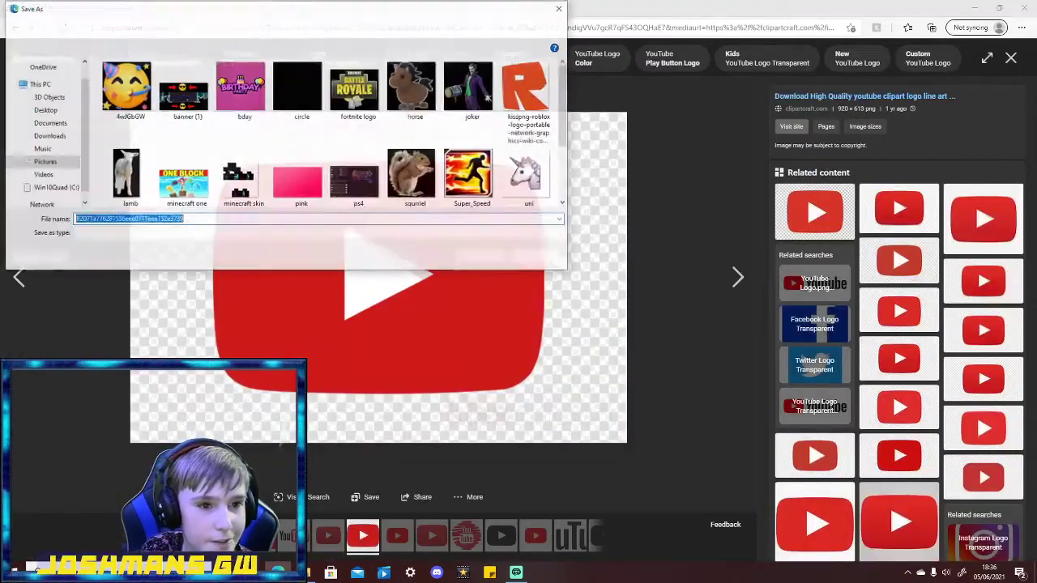
{"action": "left_click", "coordinate": [44, 162]}
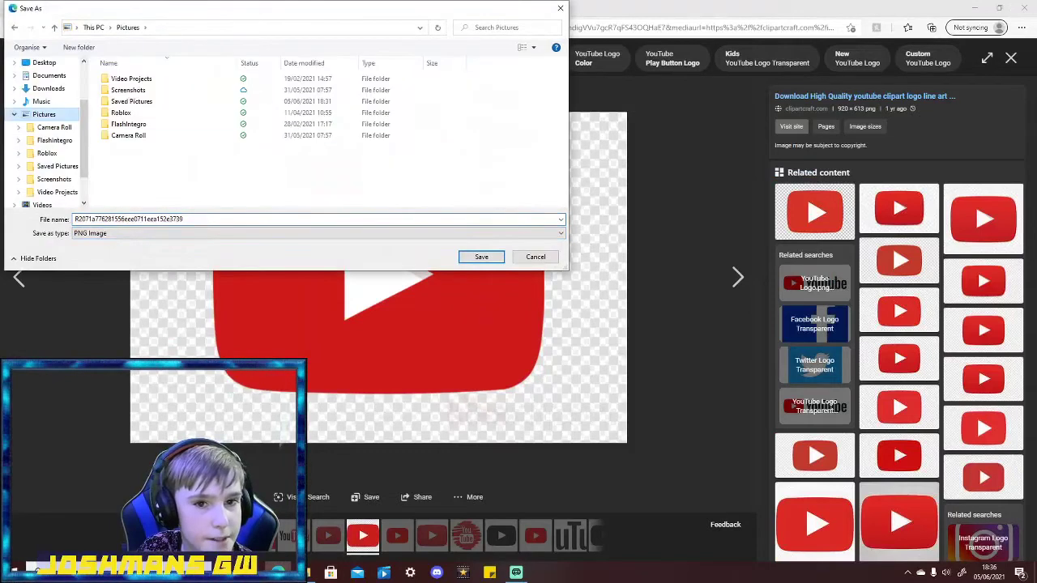
{"action": "double_click", "coordinate": [227, 102]}
{"action": "left_click", "coordinate": [128, 219]}
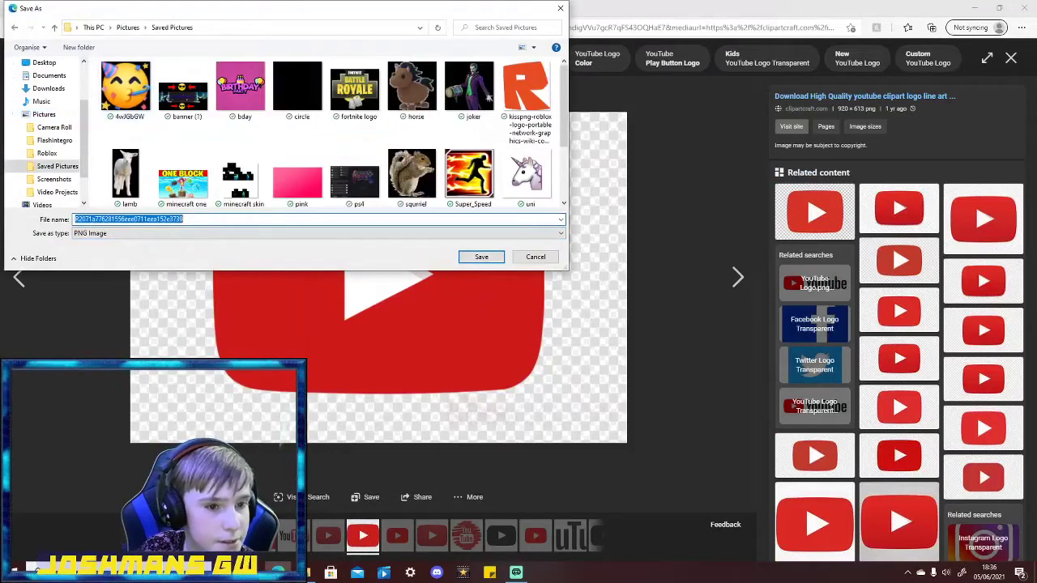
{"action": "type", "text": "yt logo"}
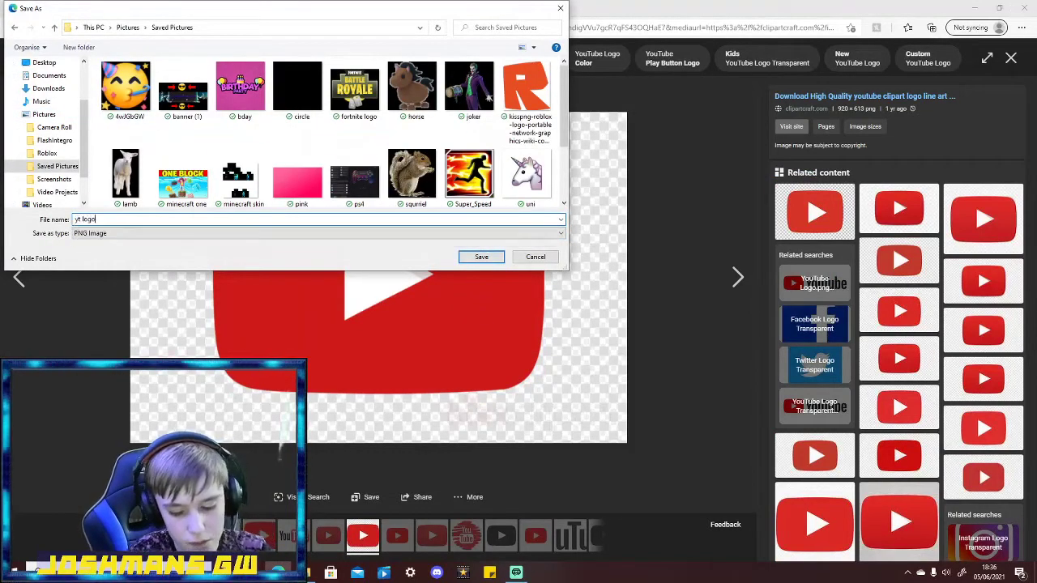
{"action": "key", "text": "Return"}
Switch back to Photopea, look through the Youtube Stuff folder for the saved logo, and close the folder.
{"action": "left_click", "coordinate": [89, 8]}
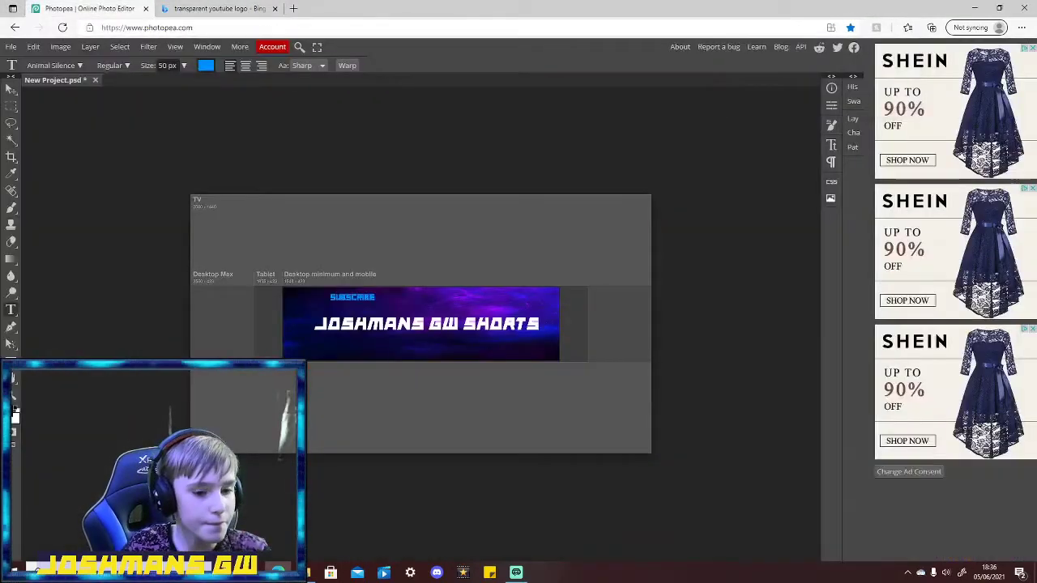
{"action": "left_click", "coordinate": [305, 573]}
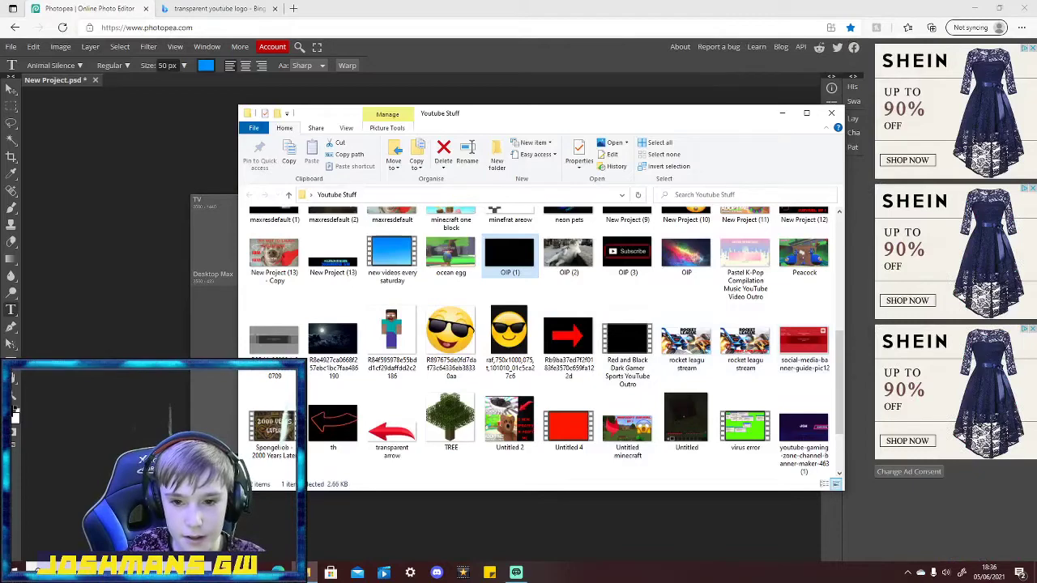
{"action": "scroll", "coordinate": [727, 387], "scroll_direction": "up", "scroll_amount": 5}
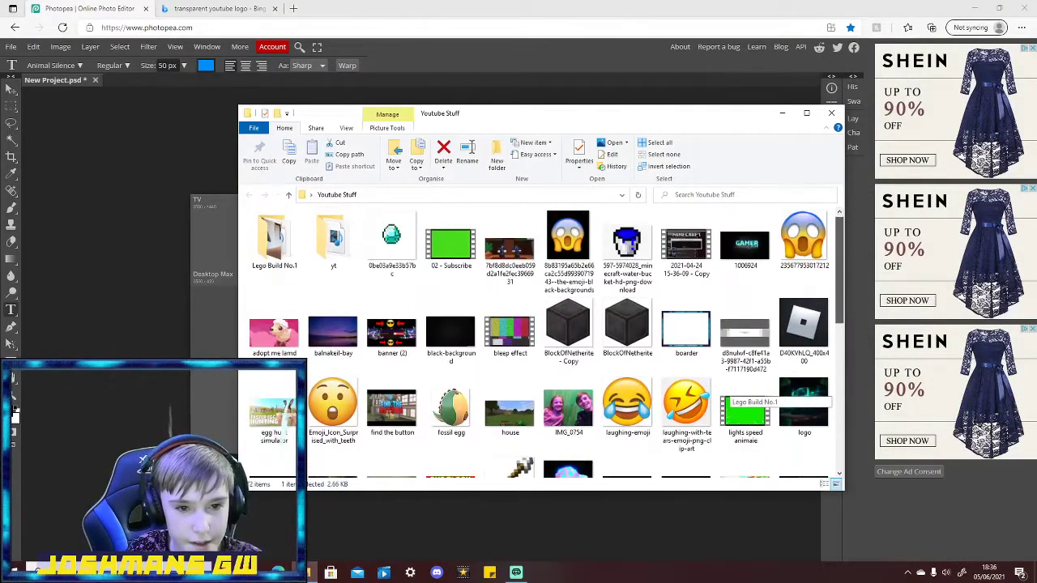
{"action": "scroll", "coordinate": [727, 388], "scroll_direction": "down", "scroll_amount": 1}
{"action": "scroll", "coordinate": [727, 387], "scroll_direction": "down", "scroll_amount": 3}
{"action": "scroll", "coordinate": [728, 387], "scroll_direction": "down", "scroll_amount": 3}
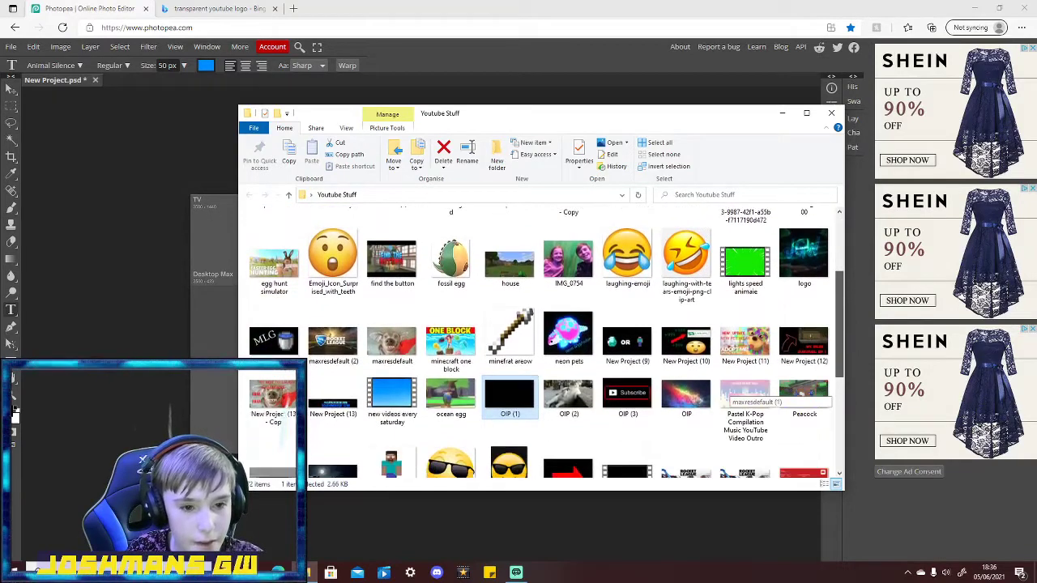
{"action": "scroll", "coordinate": [728, 387], "scroll_direction": "down", "scroll_amount": 3}
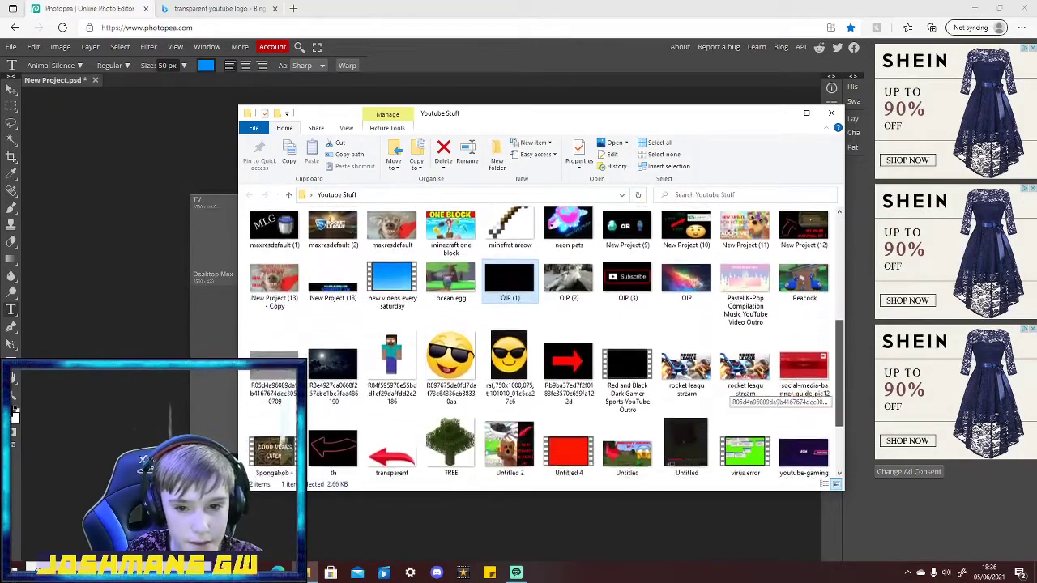
{"action": "scroll", "coordinate": [727, 387], "scroll_direction": "down", "scroll_amount": 1}
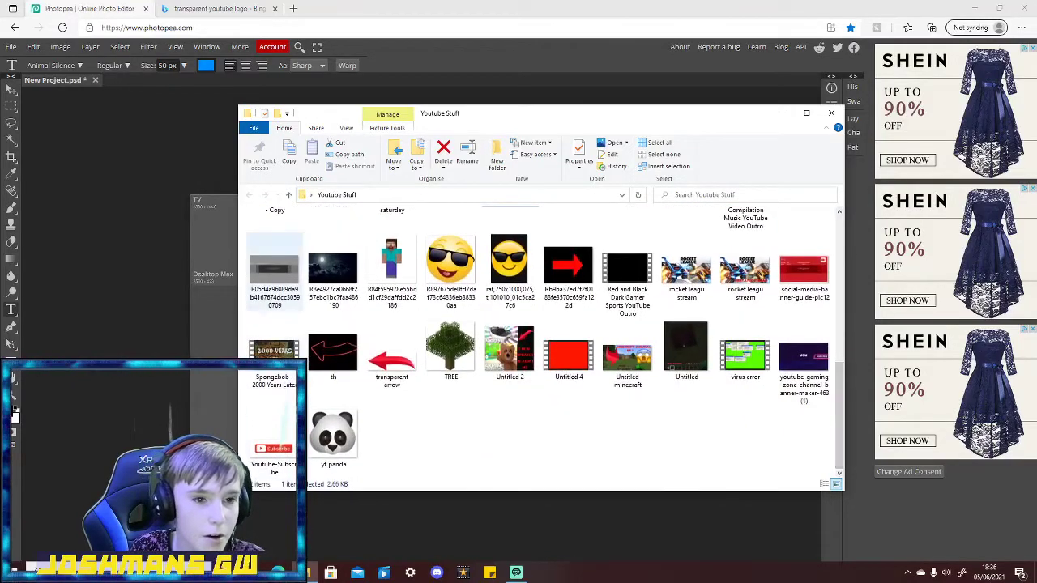
{"action": "left_click", "coordinate": [832, 112]}
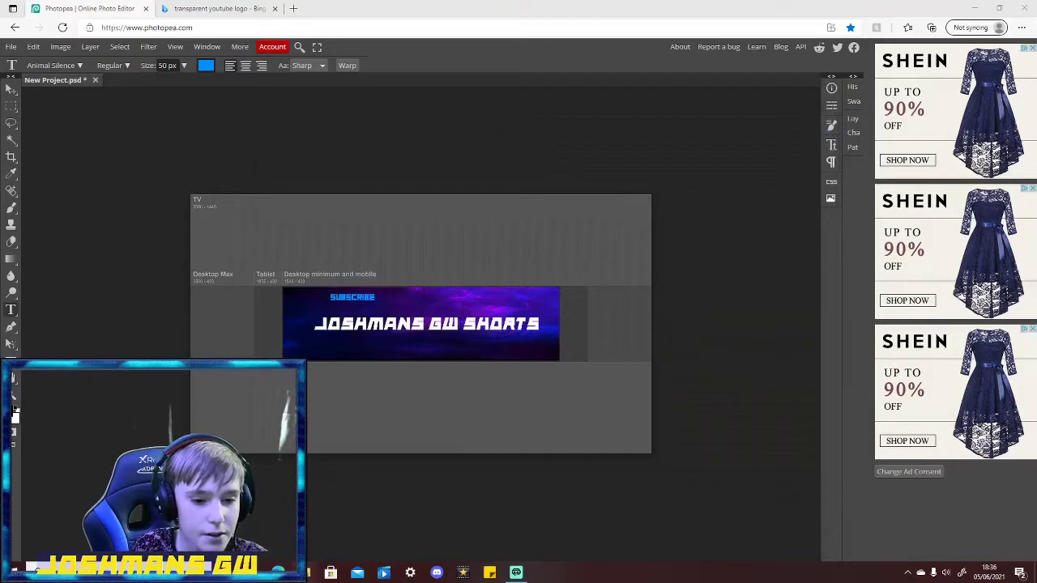
Place the saved yt logo image in the banner project and delete its layer.
{"action": "left_click", "coordinate": [305, 572]}
{"action": "left_click_drag", "start_coordinate": [268, 328], "coordinate": [157, 309]}
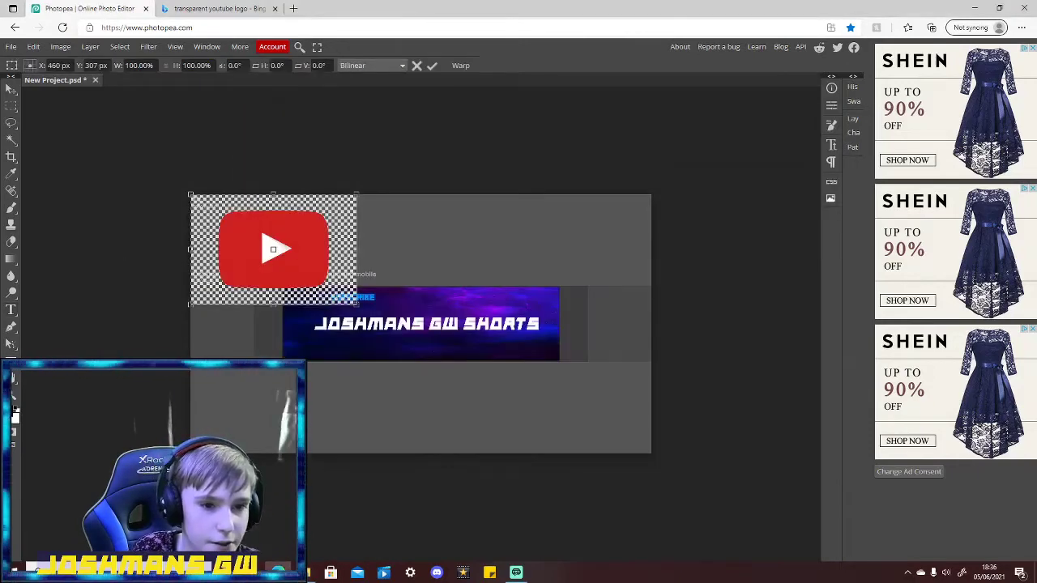
{"action": "right_click", "coordinate": [272, 241]}
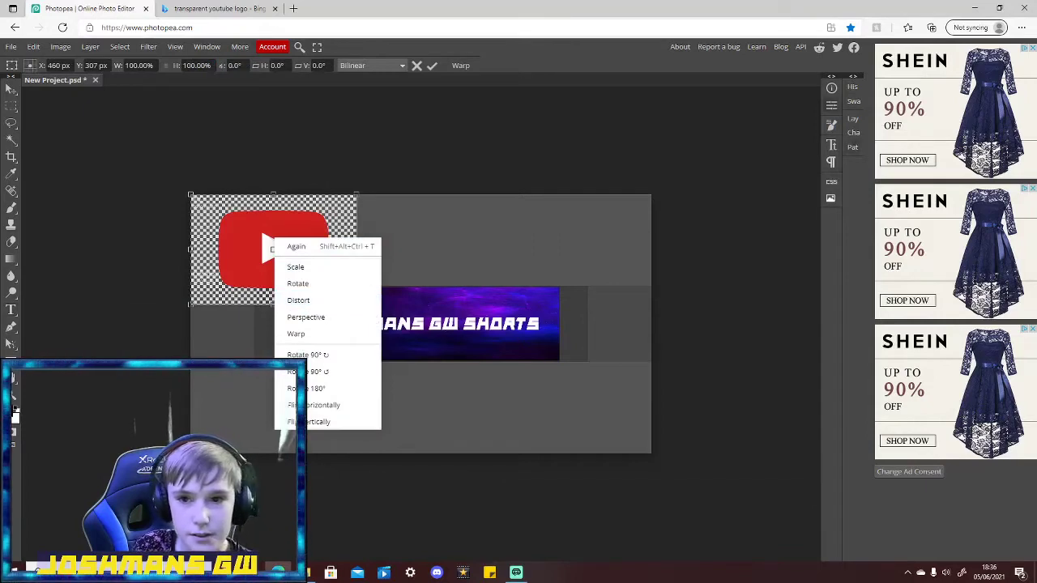
{"action": "key", "text": "Escape"}
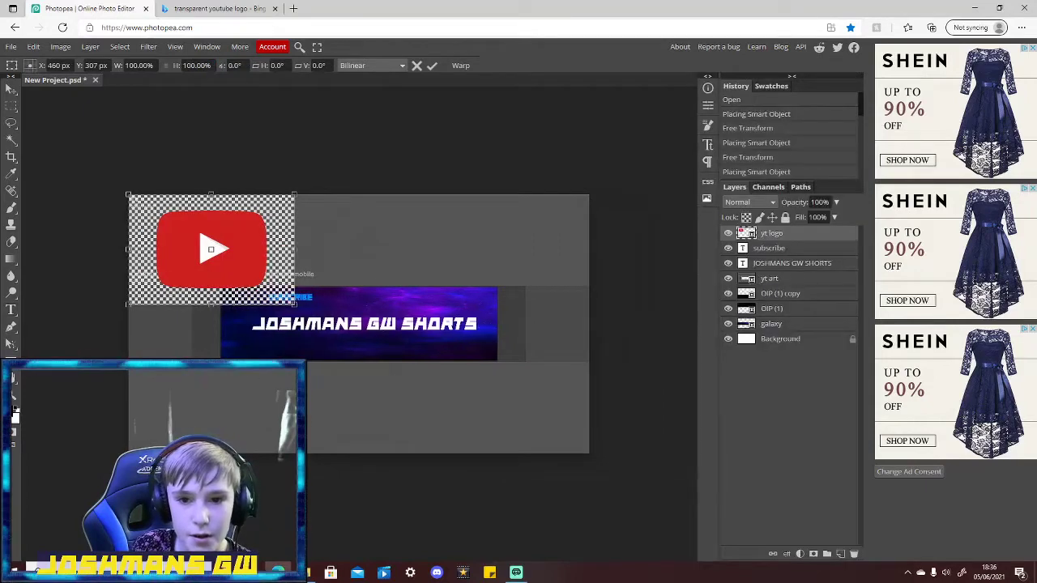
{"action": "right_click", "coordinate": [759, 233]}
{"action": "left_click", "coordinate": [778, 315]}
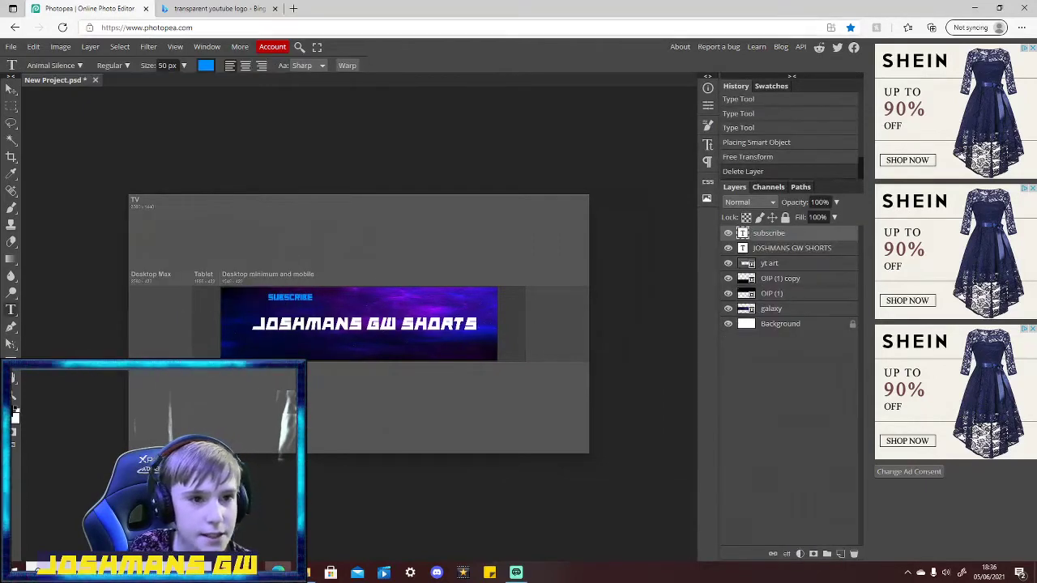
Save the Freebie Supply transparent YouTube logo from the Bing image results to Saved Pictures, replacing yt logo.png.
{"action": "left_click", "coordinate": [218, 8]}
{"action": "left_click", "coordinate": [15, 27]}
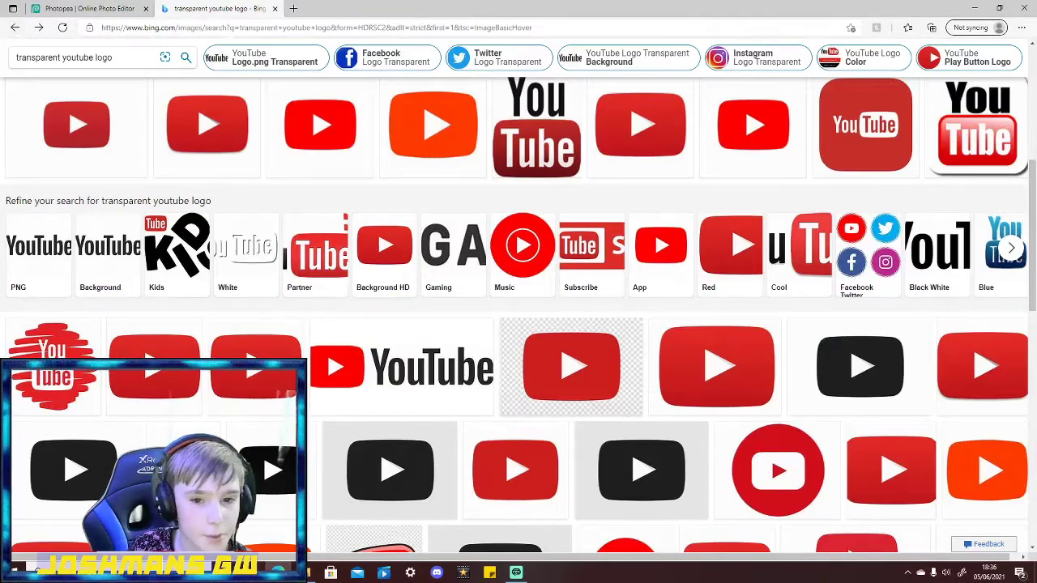
{"action": "scroll", "coordinate": [729, 348], "scroll_direction": "down", "scroll_amount": 3}
{"action": "left_click", "coordinate": [516, 243]}
{"action": "right_click", "coordinate": [392, 271]}
{"action": "left_click", "coordinate": [425, 296]}
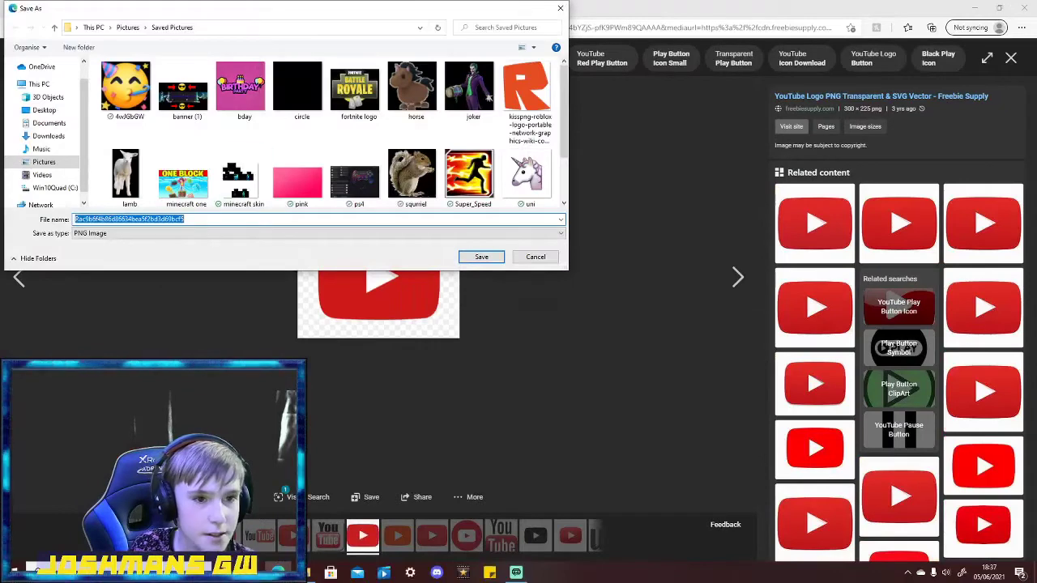
{"action": "scroll", "coordinate": [324, 131], "scroll_direction": "down", "scroll_amount": 2}
{"action": "double_click", "coordinate": [297, 160]}
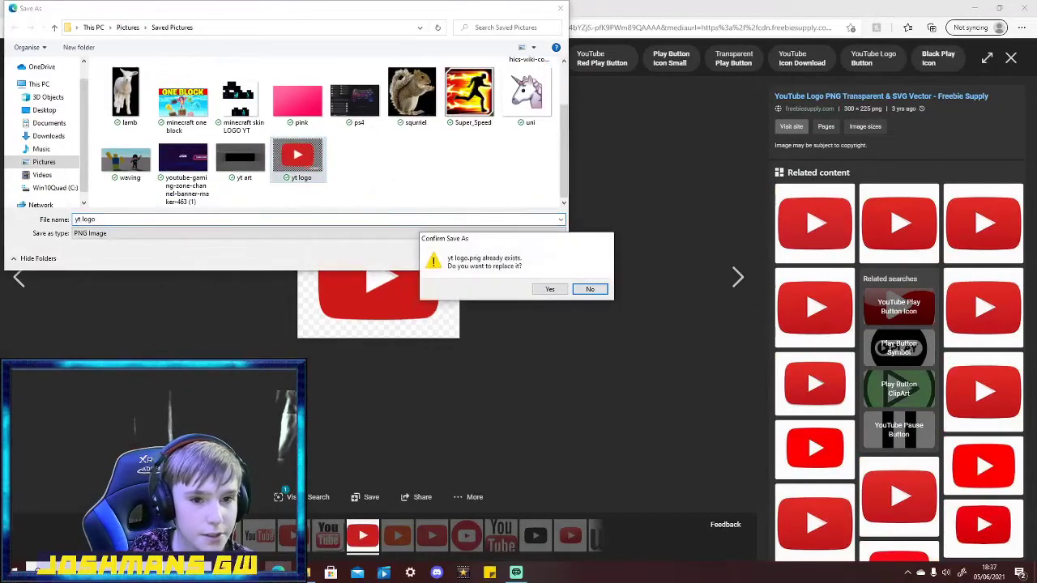
{"action": "left_click", "coordinate": [549, 289]}
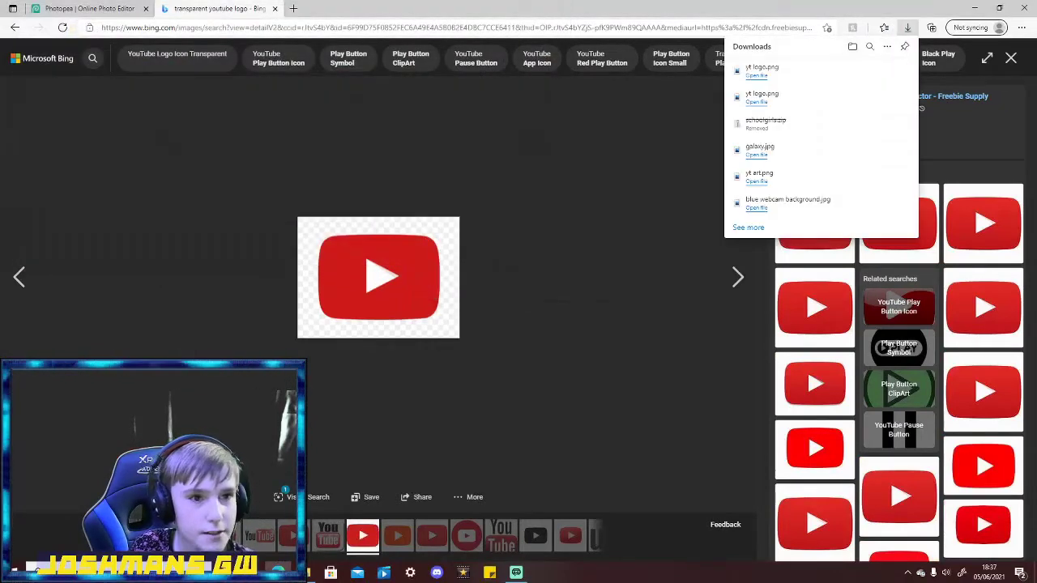
Place the new yt logo image in the Photopea banner, above the middle of the title, with its height scaled to 82.67%.
{"action": "left_click", "coordinate": [85, 8]}
{"action": "key", "text": "super+e"}
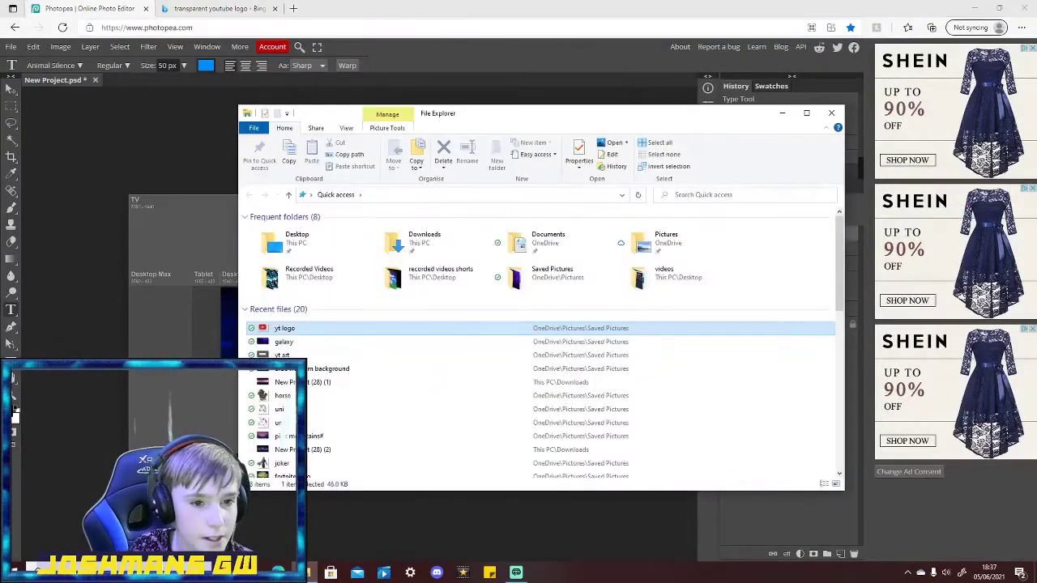
{"action": "left_click_drag", "start_coordinate": [284, 328], "coordinate": [183, 296]}
{"action": "left_click_drag", "start_coordinate": [156, 214], "coordinate": [254, 339]}
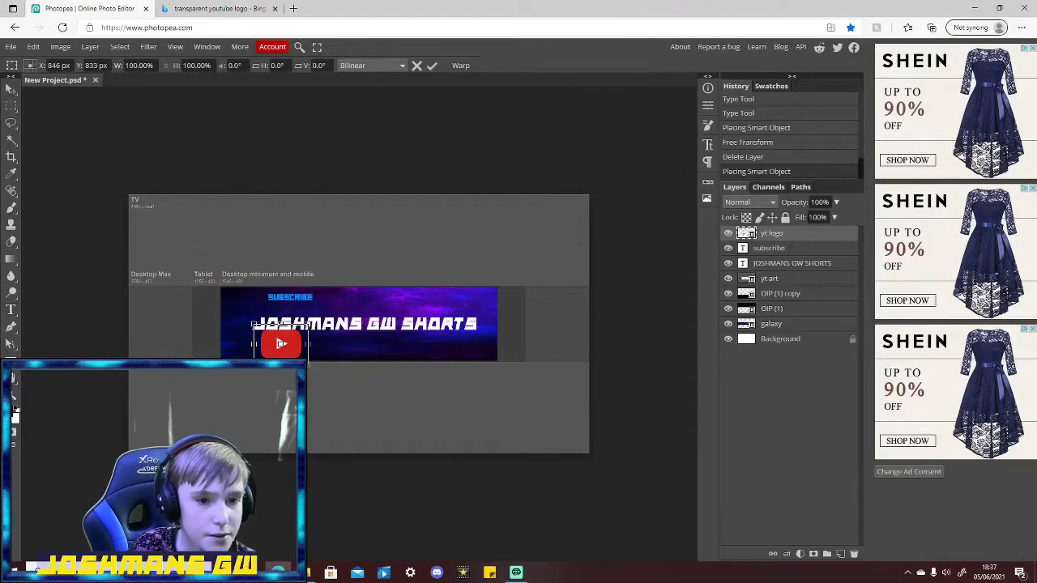
{"action": "left_click_drag", "start_coordinate": [253, 339], "coordinate": [343, 344]}
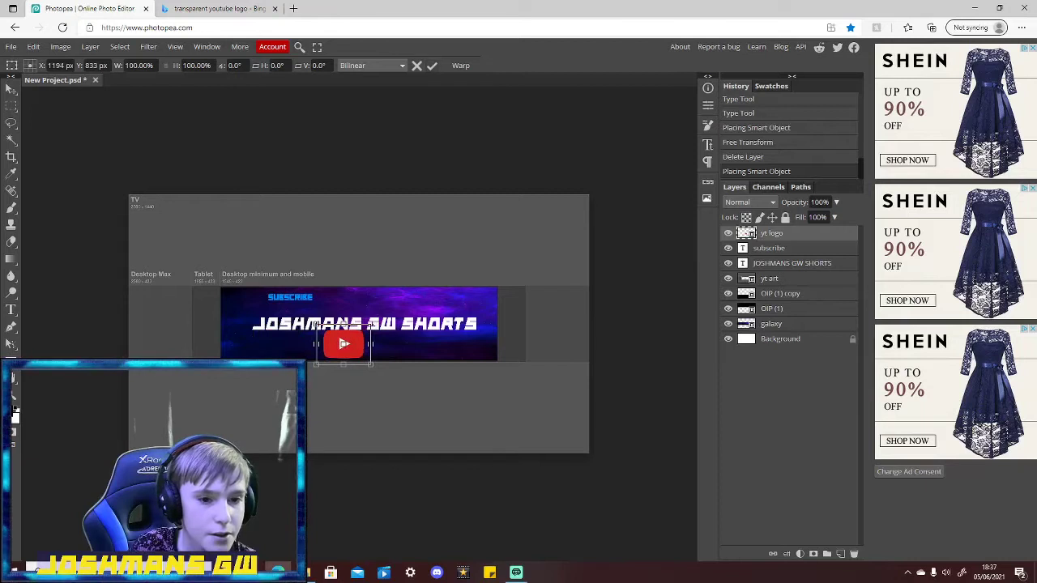
{"action": "left_click_drag", "start_coordinate": [343, 324], "coordinate": [370, 304]}
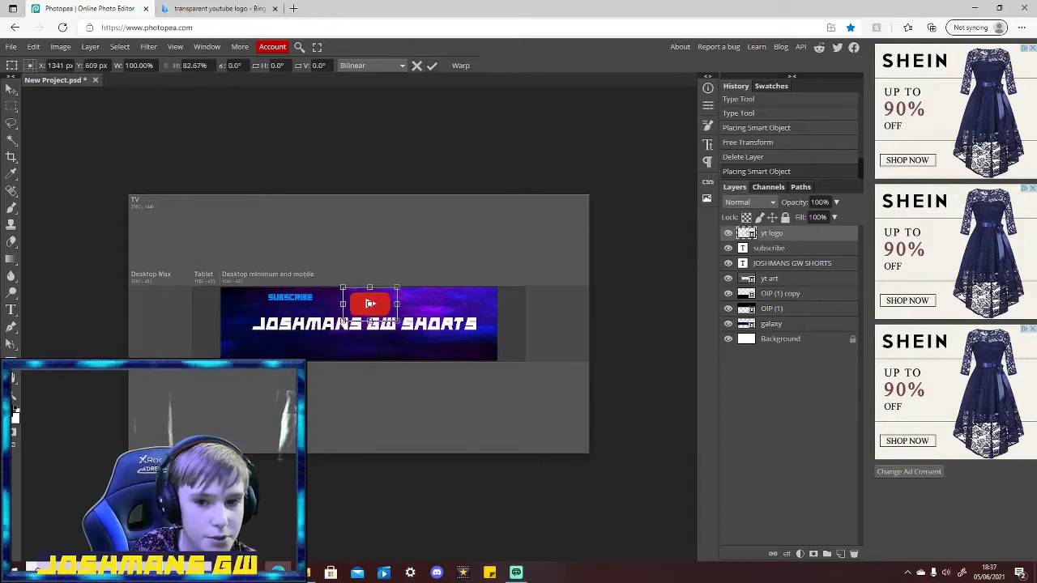
Move the yt logo layer below the title text layer and shift the logo down to sit partly behind the title.
{"action": "left_click_drag", "start_coordinate": [771, 233], "coordinate": [764, 267]}
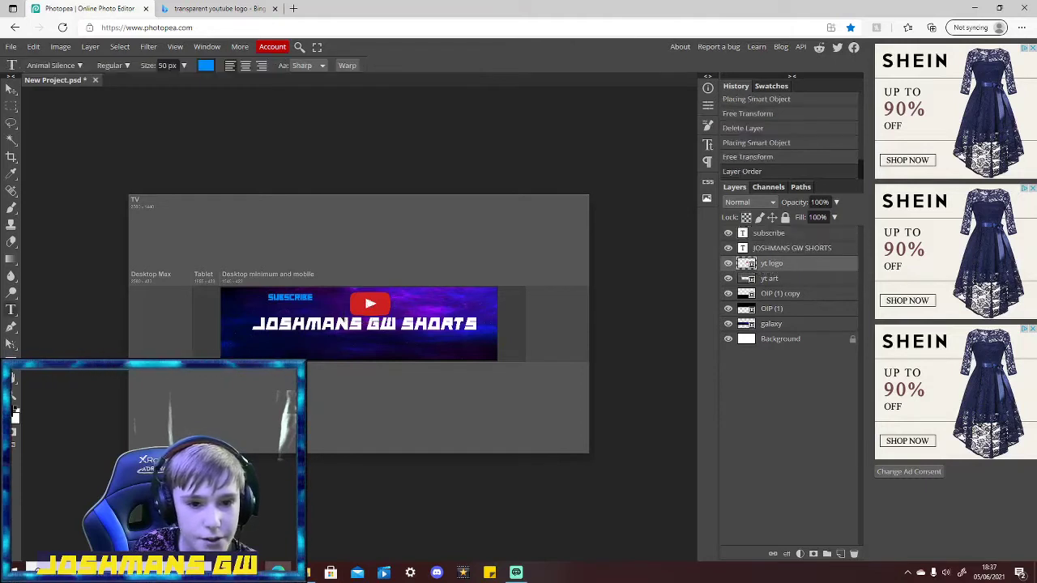
{"action": "left_click", "coordinate": [33, 46]}
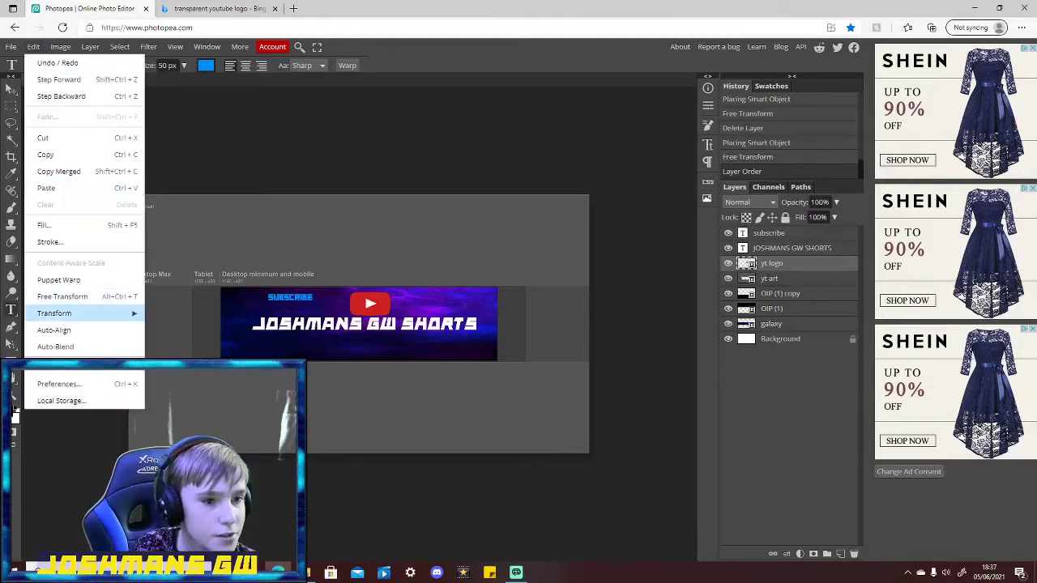
{"action": "left_click", "coordinate": [62, 296]}
{"action": "mouse_move", "coordinate": [371, 303]}
{"action": "left_mouse_down"}
{"action": "mouse_move", "coordinate": [370, 324]}
{"action": "mouse_move", "coordinate": [367, 313]}
{"action": "left_mouse_up"}
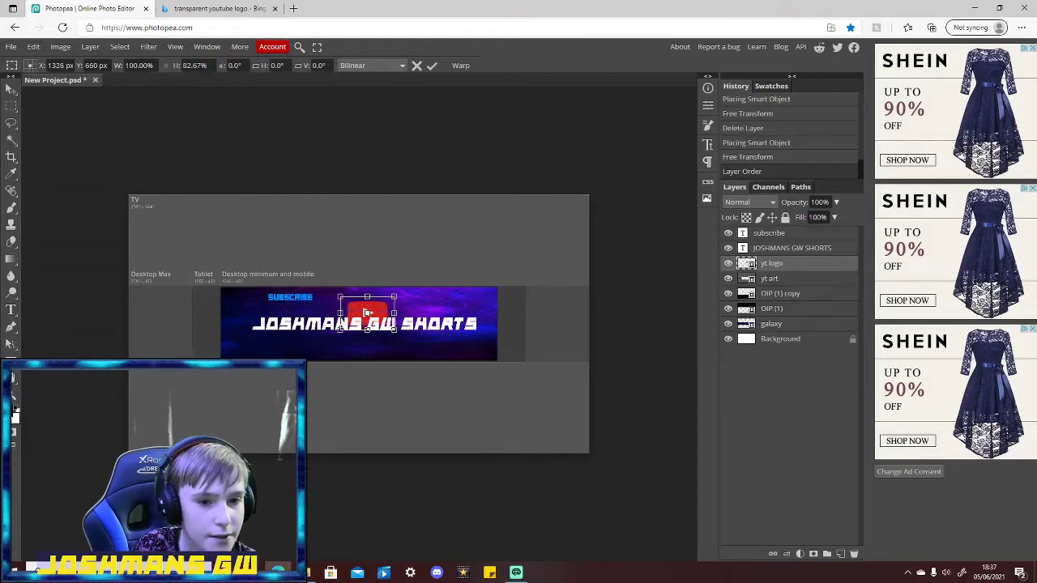
{"action": "key", "text": "Return"}
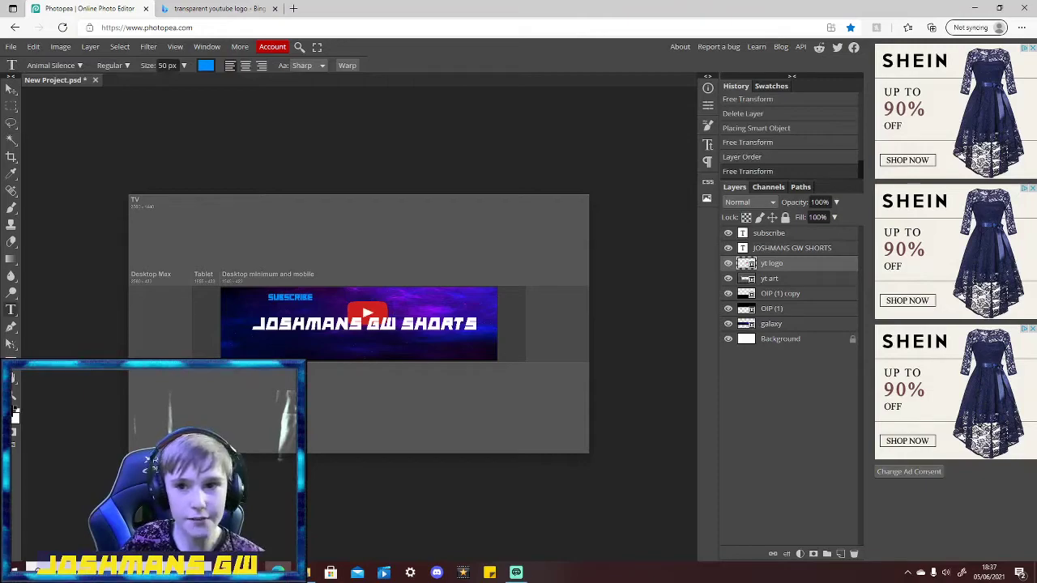
Open the yt images for art folder from the desktop and place its Lightning image in the Photopea banner project.
{"action": "left_click", "coordinate": [974, 7]}
{"action": "left_click", "coordinate": [840, 116]}
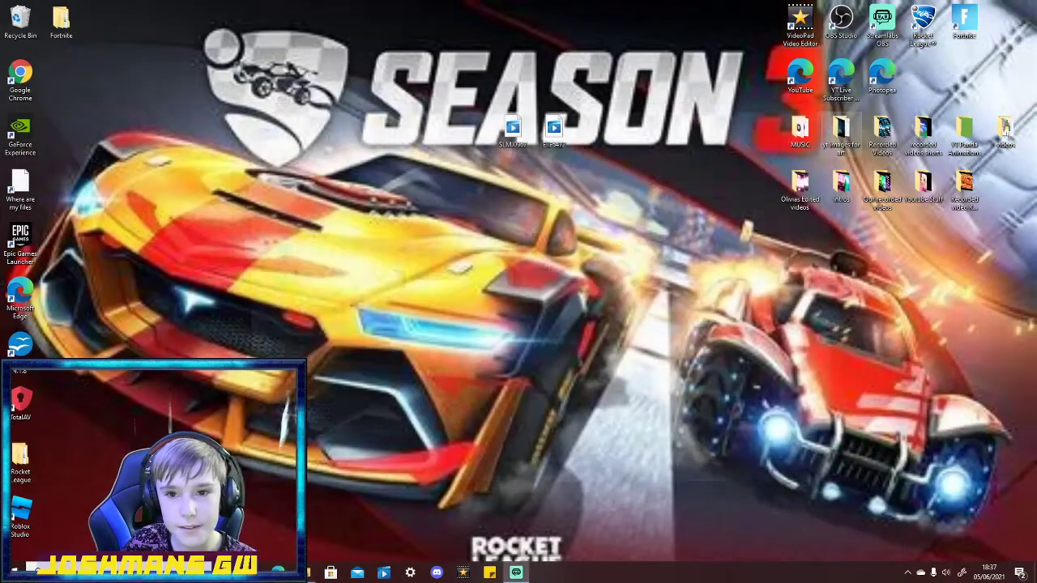
{"action": "double_click", "coordinate": [840, 130]}
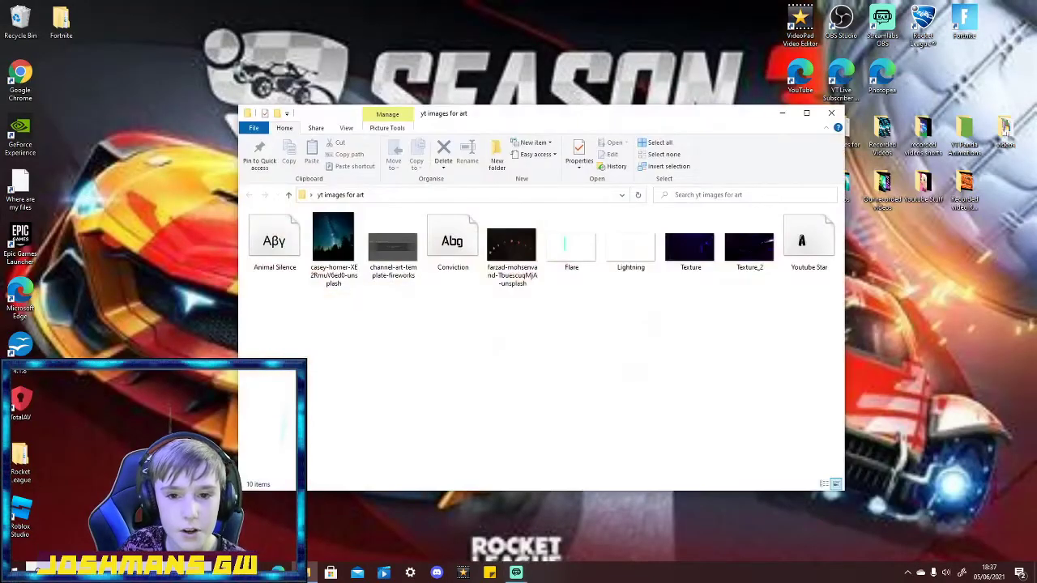
{"action": "left_click_drag", "start_coordinate": [650, 124], "coordinate": [1035, 124]}
{"action": "left_click", "coordinate": [278, 572]}
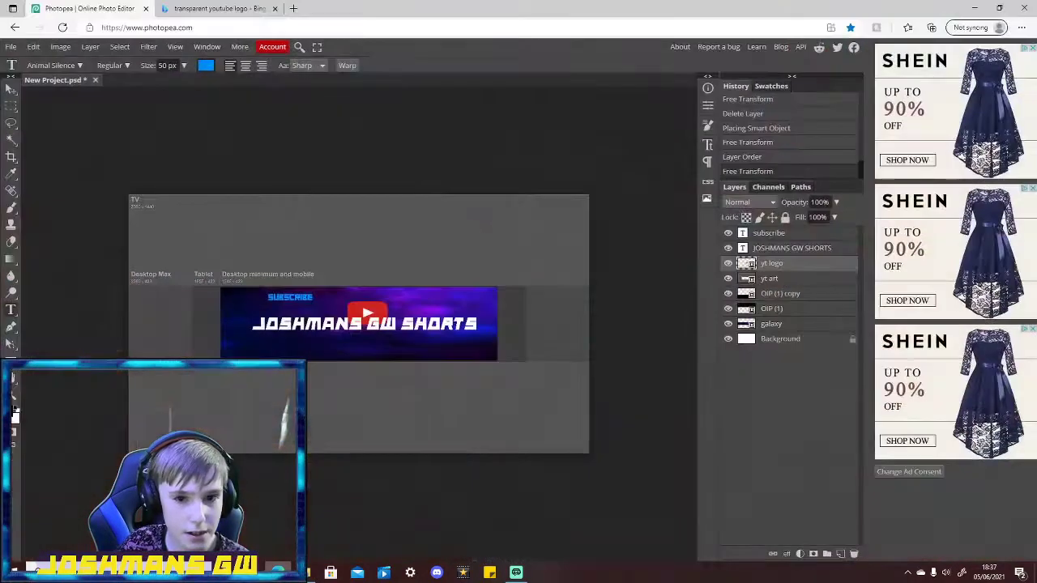
{"action": "left_click_drag", "start_coordinate": [1036, 323], "coordinate": [470, 334]}
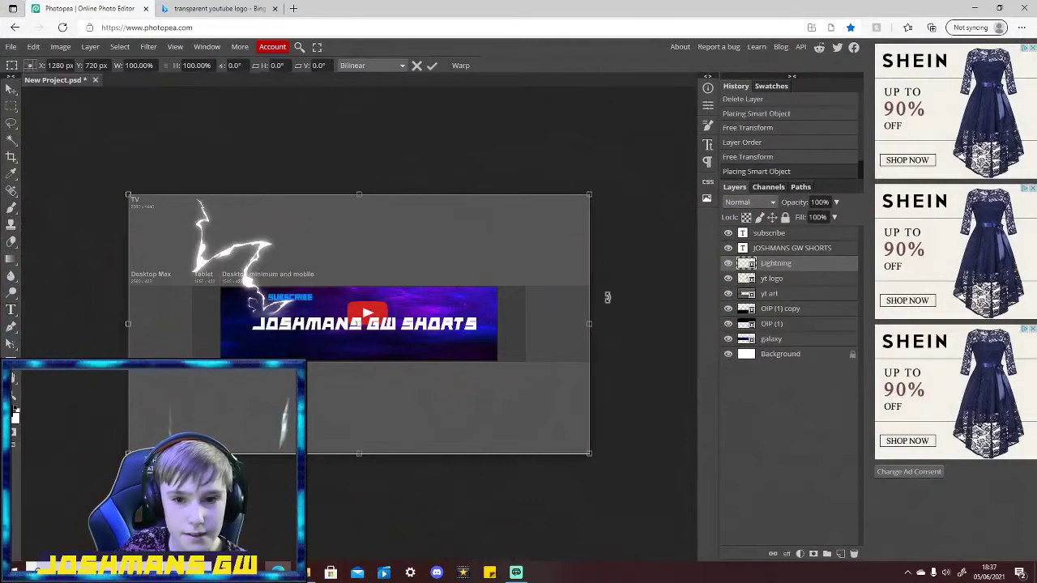
Move the yt art layer below the galaxy layer and the Lightning layer to the top of the stack.
{"action": "left_click_drag", "start_coordinate": [769, 293], "coordinate": [786, 357]}
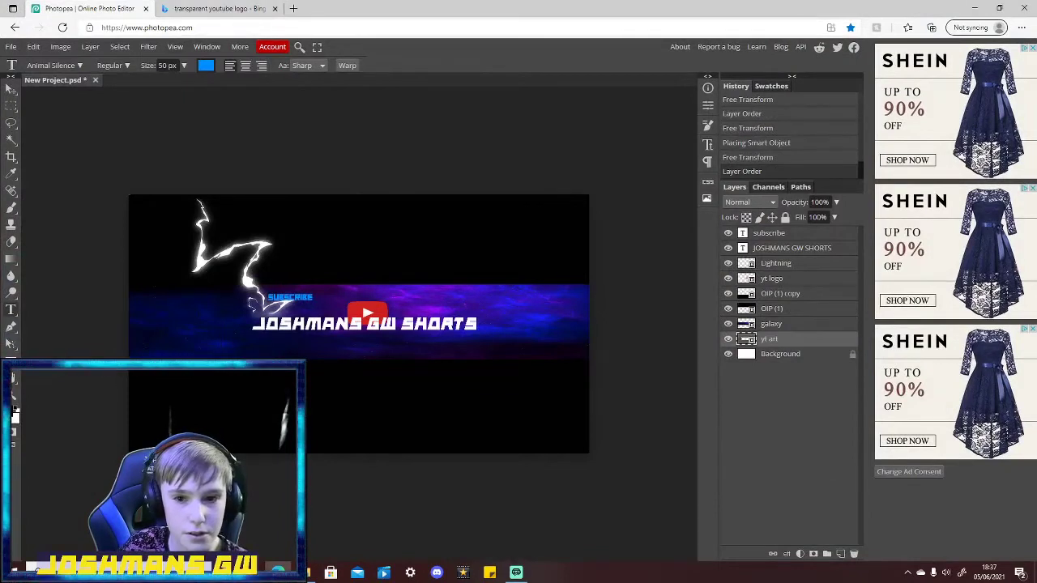
{"action": "left_click", "coordinate": [776, 263]}
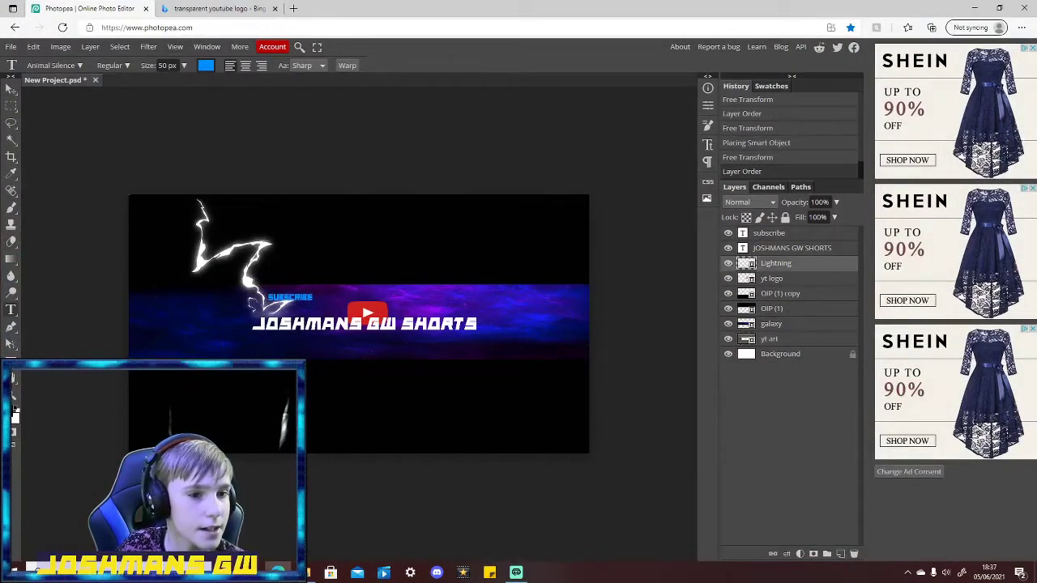
{"action": "left_click_drag", "start_coordinate": [776, 264], "coordinate": [793, 232]}
Shift the lightning bolt down and slightly right so it crosses the start of the title.
{"action": "left_click", "coordinate": [34, 47]}
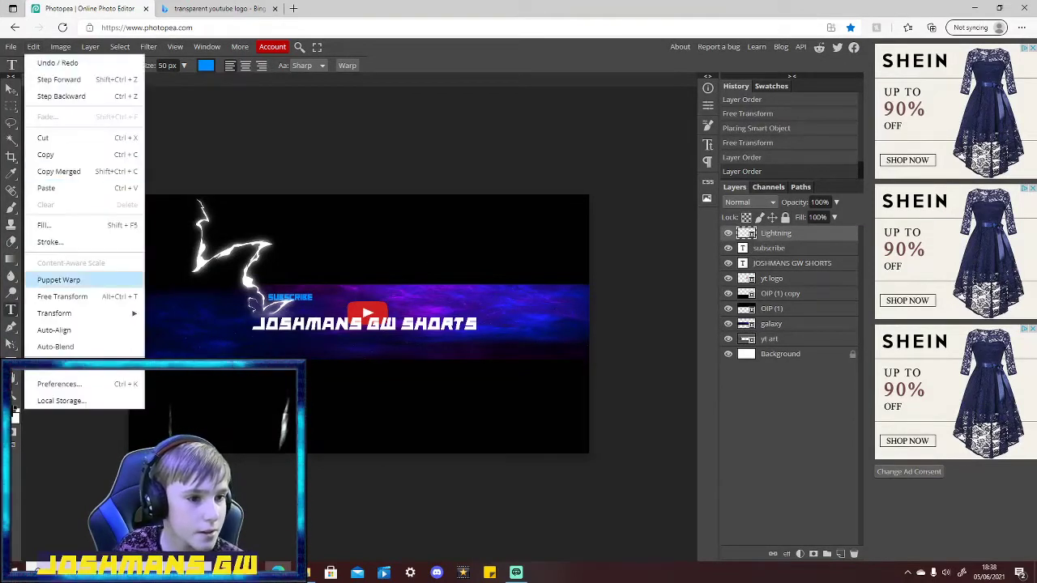
{"action": "left_click", "coordinate": [57, 279]}
{"action": "mouse_move", "coordinate": [252, 304]}
{"action": "left_mouse_down"}
{"action": "mouse_move", "coordinate": [253, 335]}
{"action": "mouse_move", "coordinate": [269, 342]}
{"action": "mouse_move", "coordinate": [248, 299]}
{"action": "left_mouse_up"}
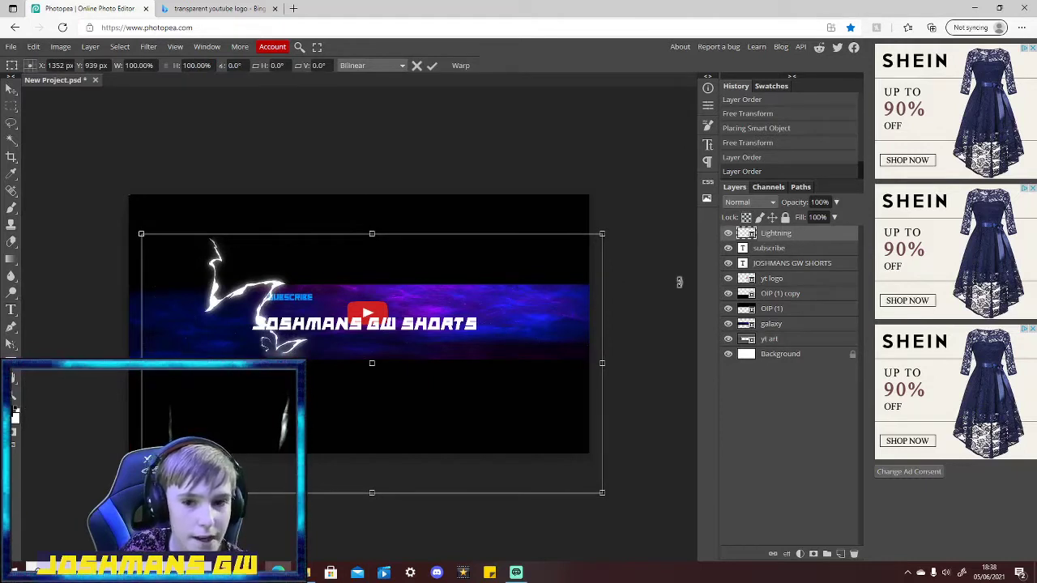
Duplicate the Lightning layer, rotate the copy to 103.9° and position it over the right end of the title.
{"action": "right_click", "coordinate": [759, 232]}
{"action": "left_click", "coordinate": [769, 278]}
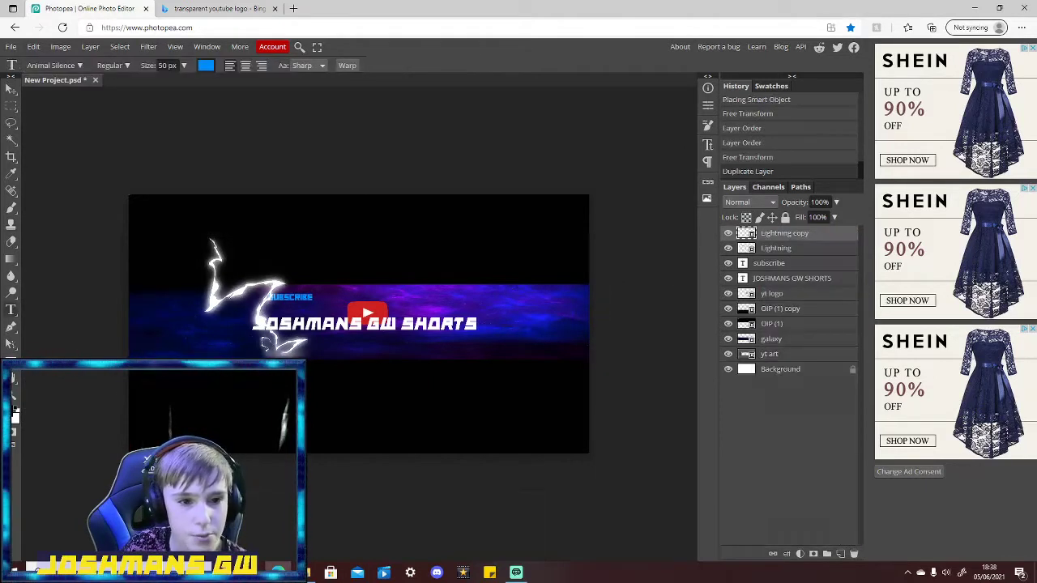
{"action": "key", "text": "ctrl+t"}
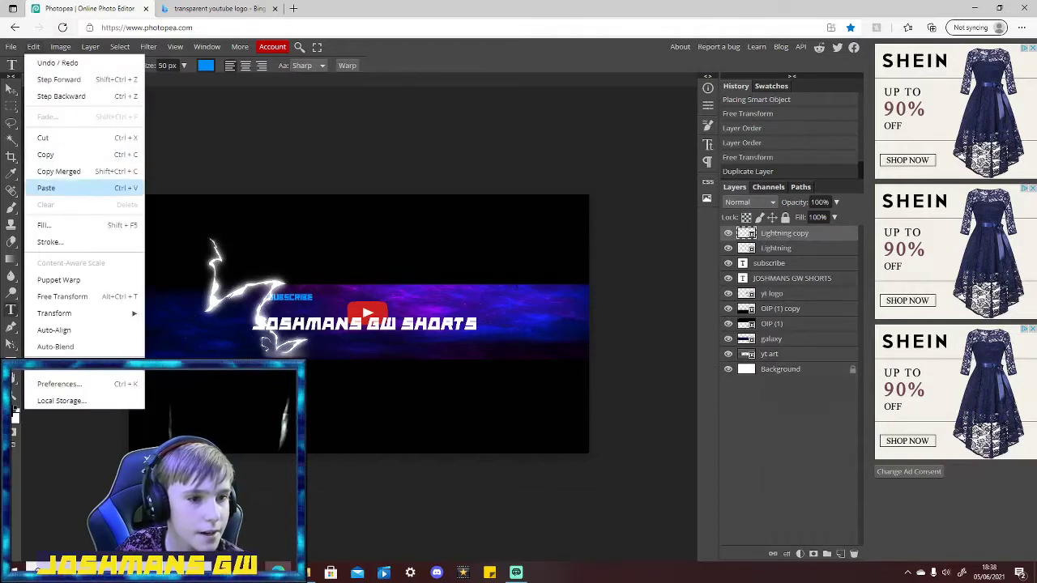
{"action": "left_click_drag", "start_coordinate": [559, 214], "coordinate": [641, 259]}
{"action": "left_click_drag", "start_coordinate": [557, 357], "coordinate": [552, 295]}
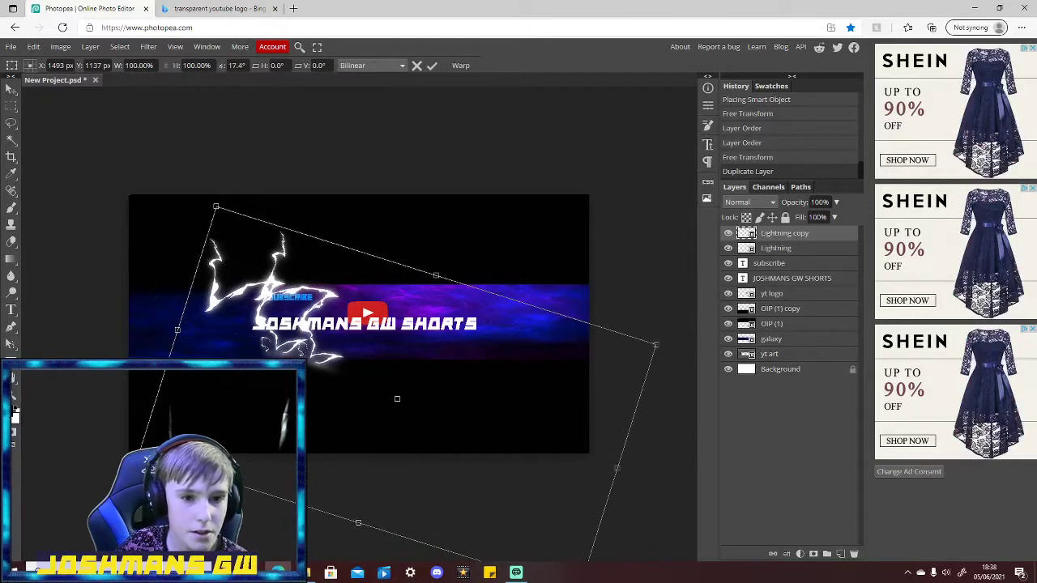
{"action": "left_click_drag", "start_coordinate": [197, 185], "coordinate": [590, 196]}
{"action": "left_click_drag", "start_coordinate": [551, 251], "coordinate": [571, 253]}
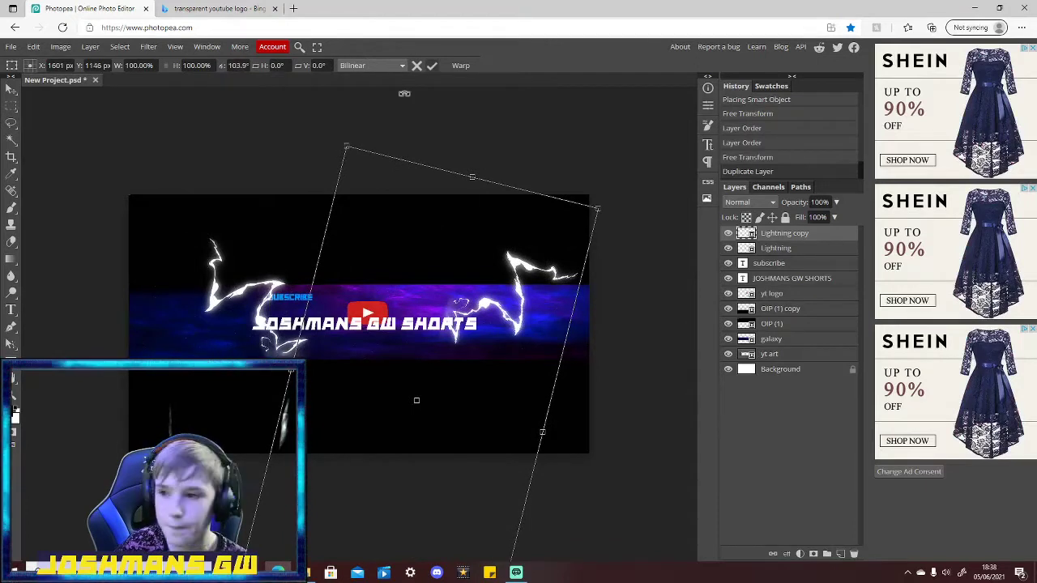
{"action": "key", "text": "Return"}
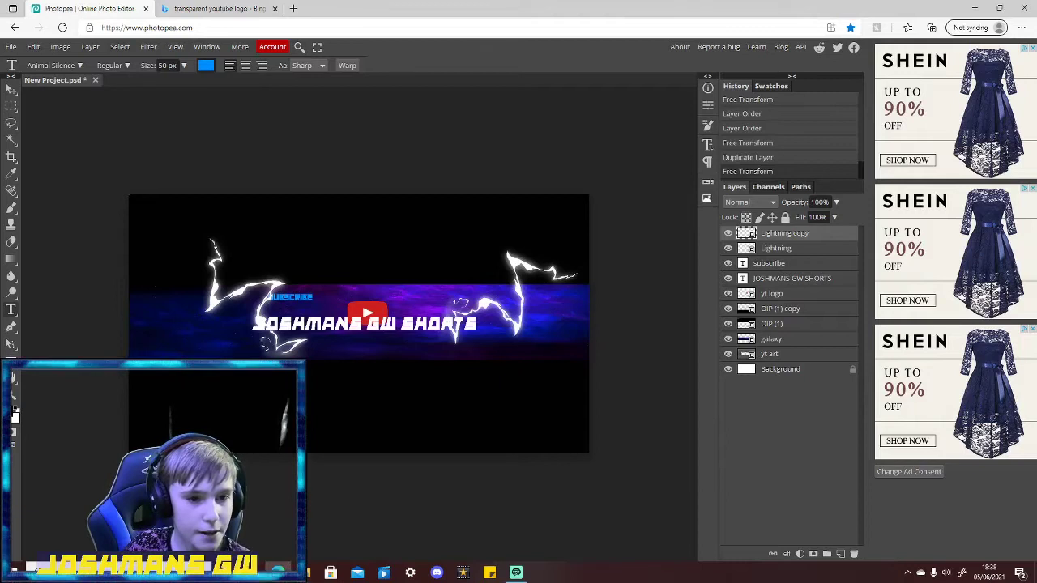
{"action": "left_click", "coordinate": [277, 282]}
{"action": "right_click", "coordinate": [754, 234]}
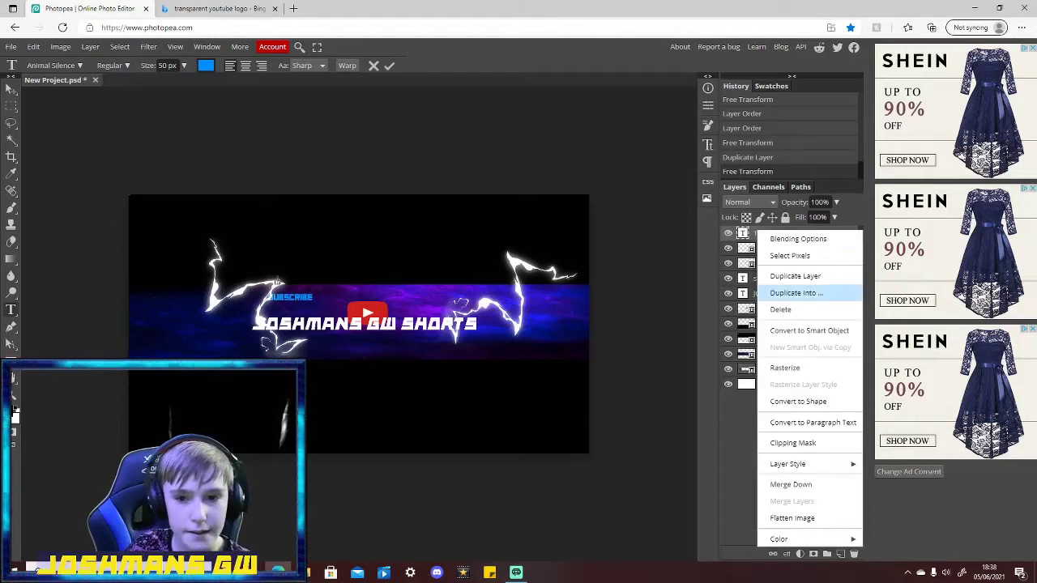
{"action": "left_click", "coordinate": [789, 311]}
{"action": "left_click", "coordinate": [775, 248]}
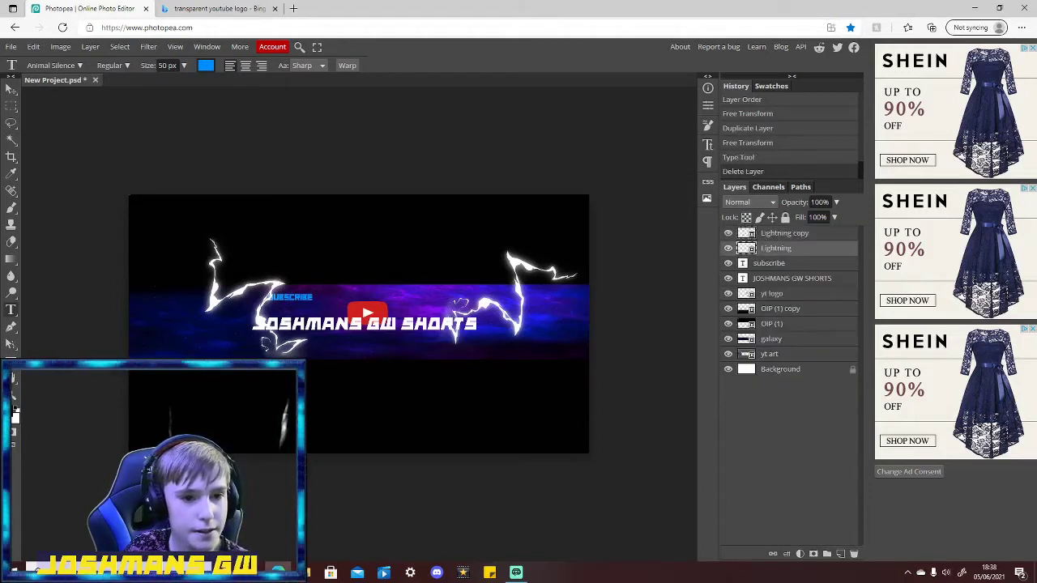
{"action": "left_click", "coordinate": [209, 288]}
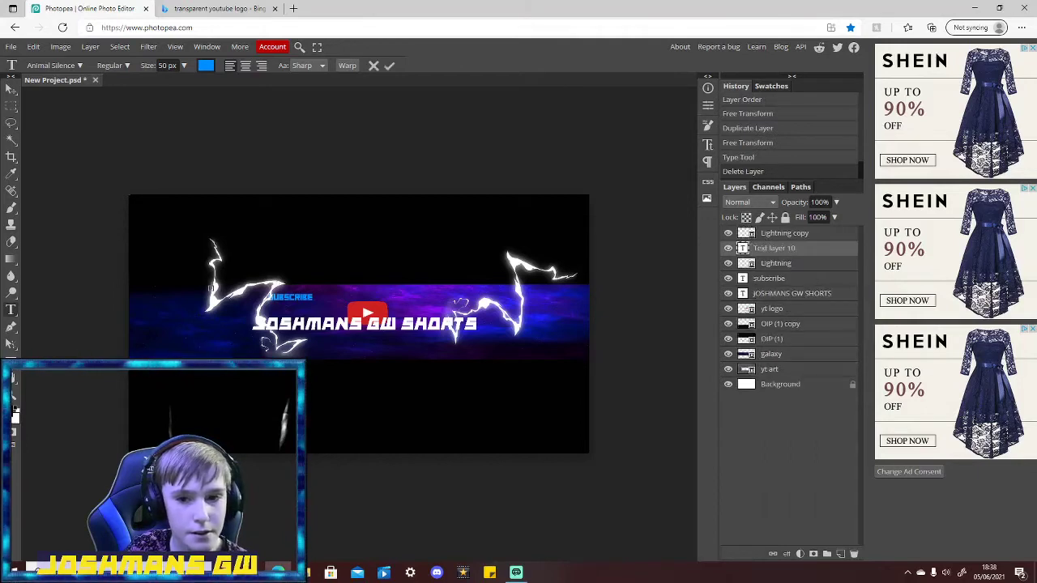
{"action": "right_click", "coordinate": [753, 245]}
{"action": "left_click", "coordinate": [789, 322]}
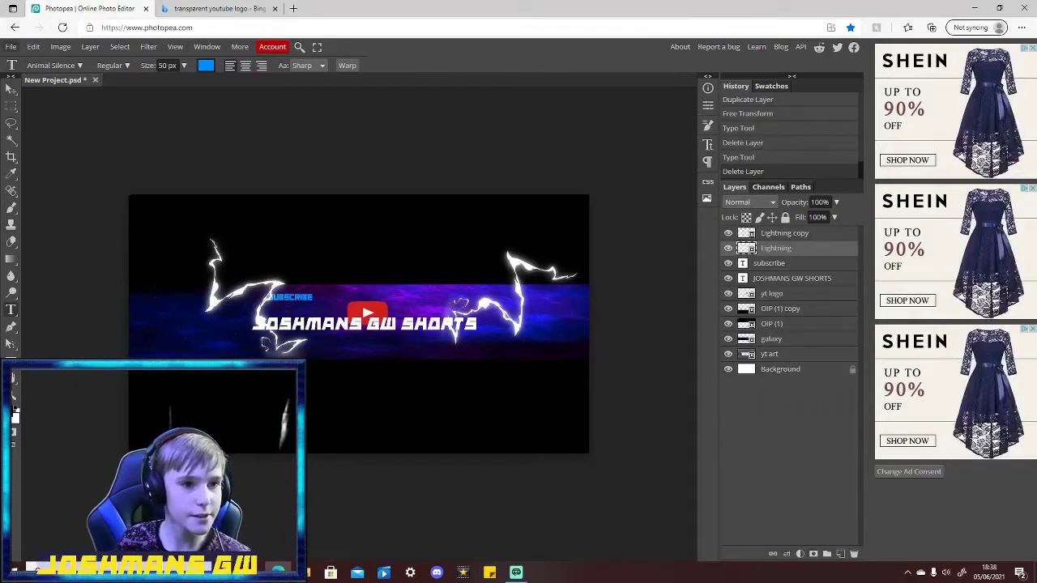
{"action": "left_click", "coordinate": [33, 46]}
{"action": "left_click", "coordinate": [122, 295]}
{"action": "left_click_drag", "start_coordinate": [243, 300], "coordinate": [229, 330]}
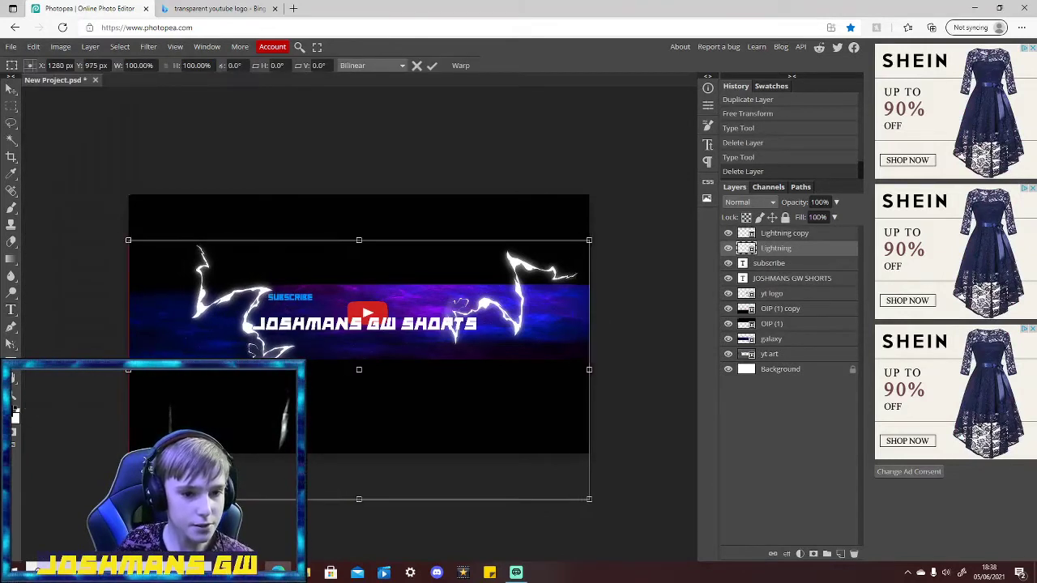
{"action": "left_click_drag", "start_coordinate": [598, 224], "coordinate": [618, 162]}
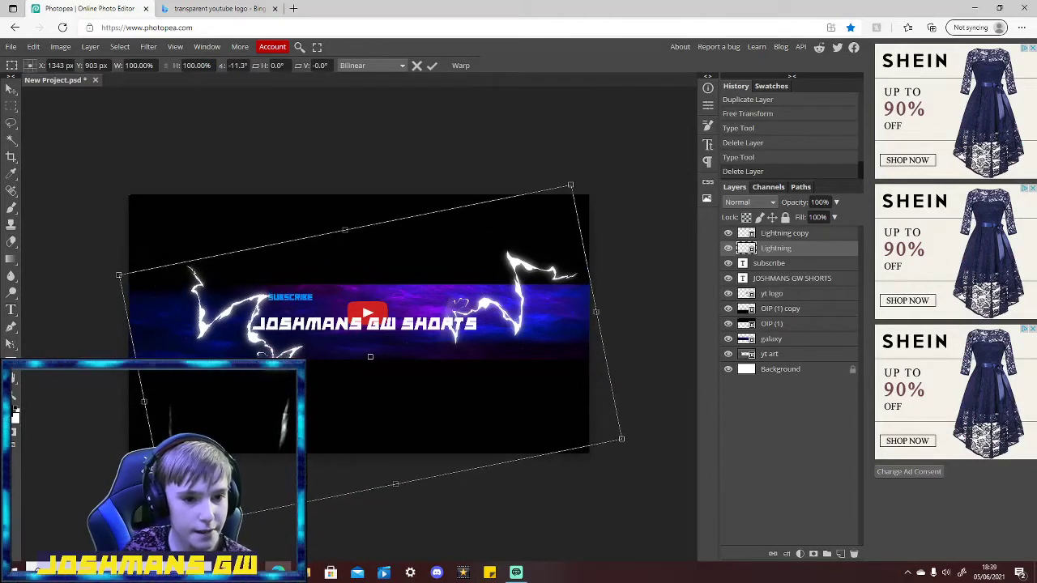
{"action": "left_click", "coordinate": [416, 66]}
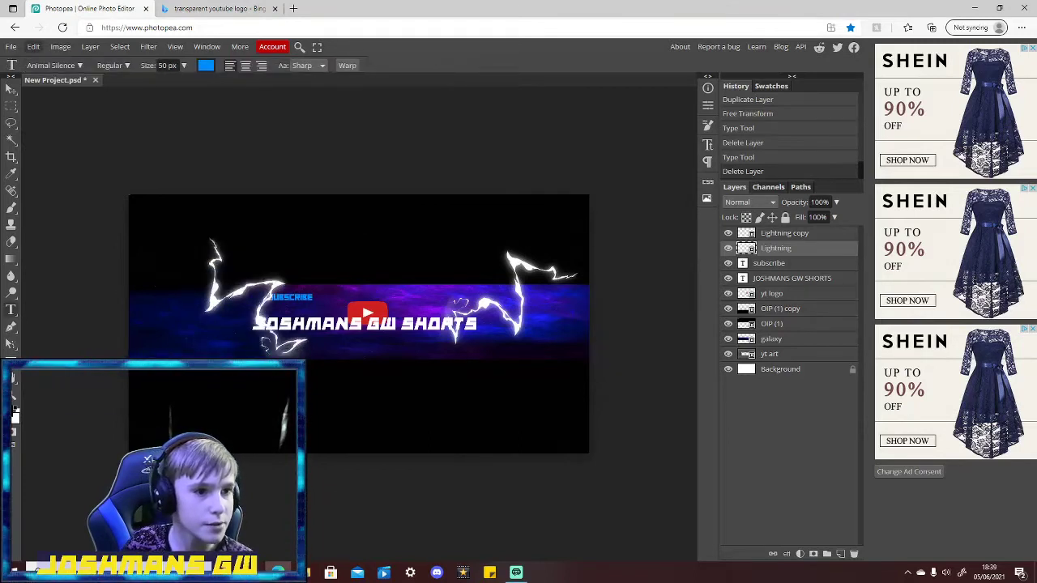
Rotate the original Lightning layer to -10.2° and move it to the left of the SUBSCRIBE text and title.
{"action": "left_click", "coordinate": [33, 46]}
{"action": "left_click", "coordinate": [49, 295]}
{"action": "left_click_drag", "start_coordinate": [486, 208], "coordinate": [470, 166]}
{"action": "left_click_drag", "start_coordinate": [365, 268], "coordinate": [357, 263]}
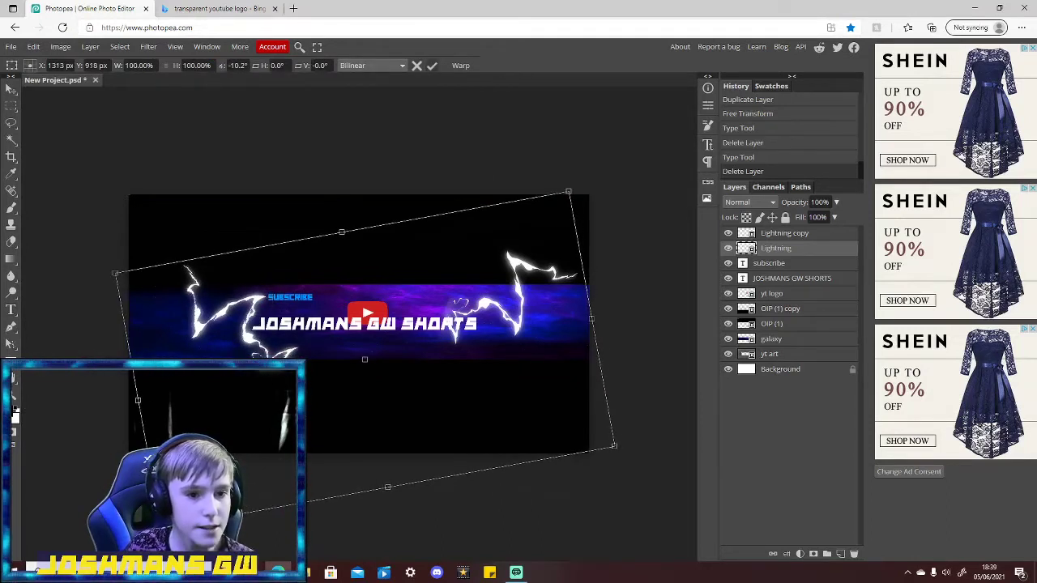
{"action": "key", "text": "Return"}
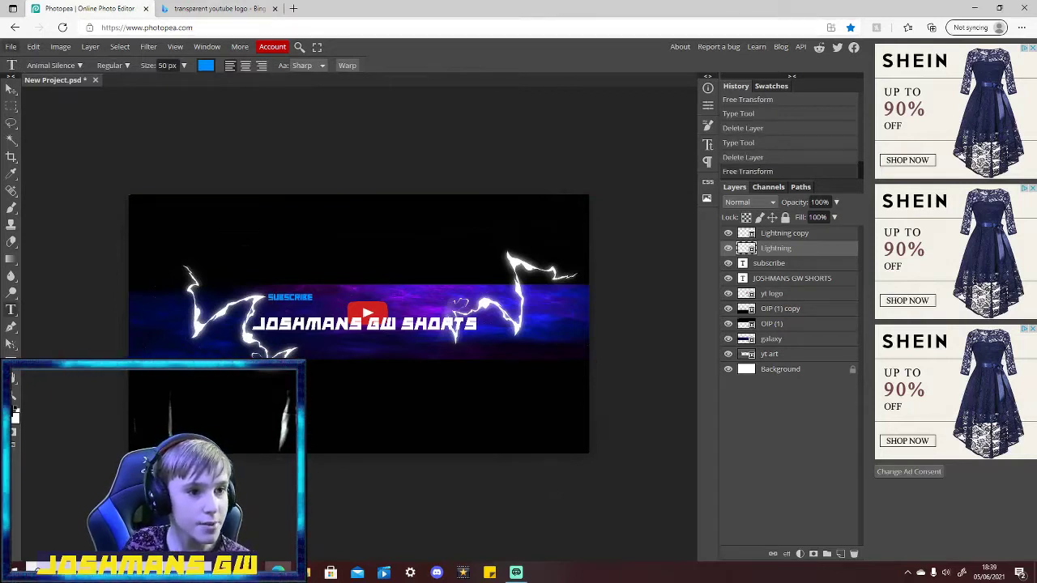
Export the banner as a 2560 by 1440 px PNG at 100% quality, checking the whole image in the export preview.
{"action": "left_click", "coordinate": [11, 46]}
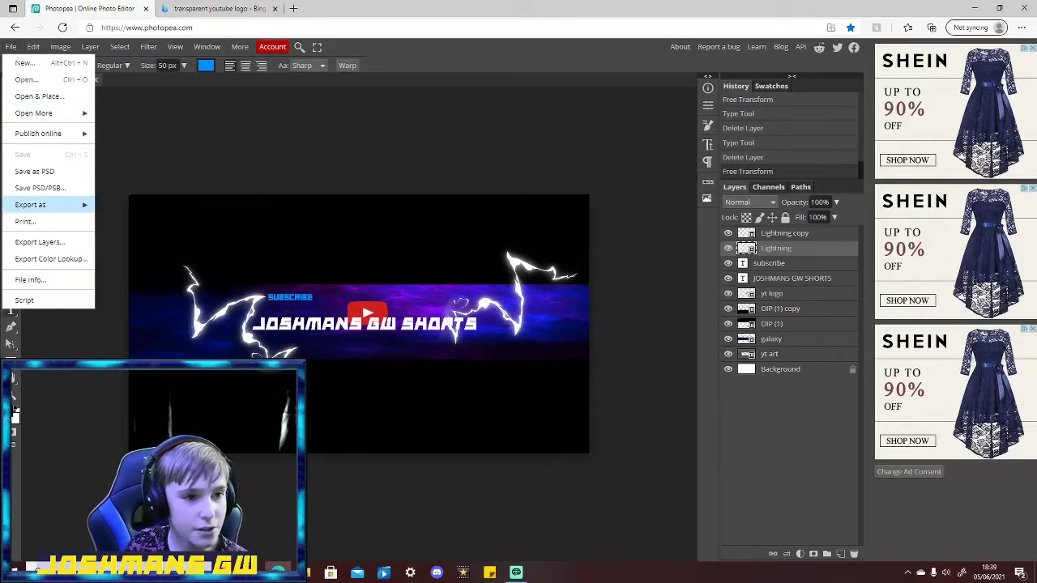
{"action": "mouse_move", "coordinate": [40, 205]}
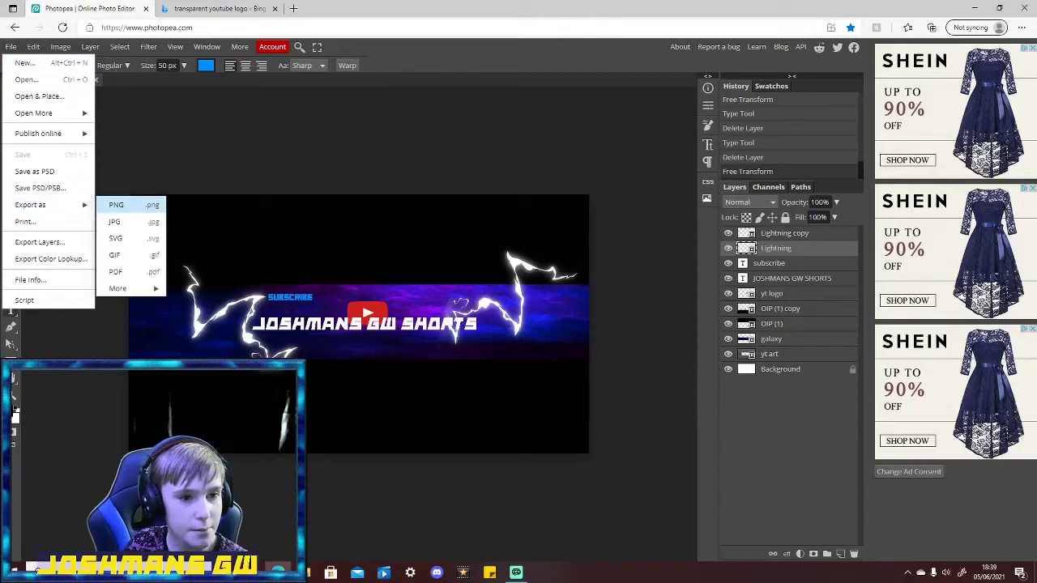
{"action": "left_click", "coordinate": [121, 205]}
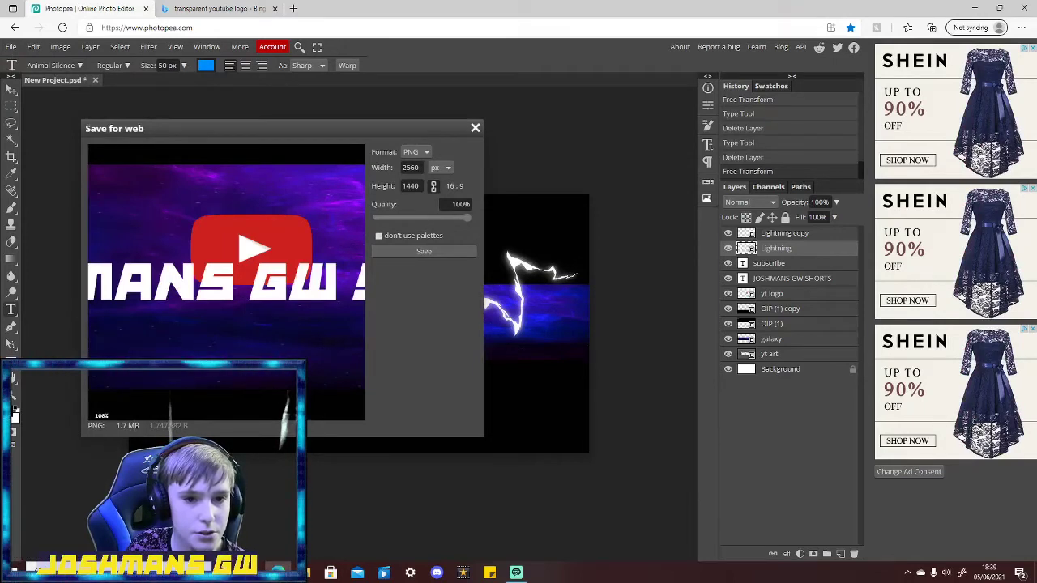
{"action": "left_click", "coordinate": [378, 235]}
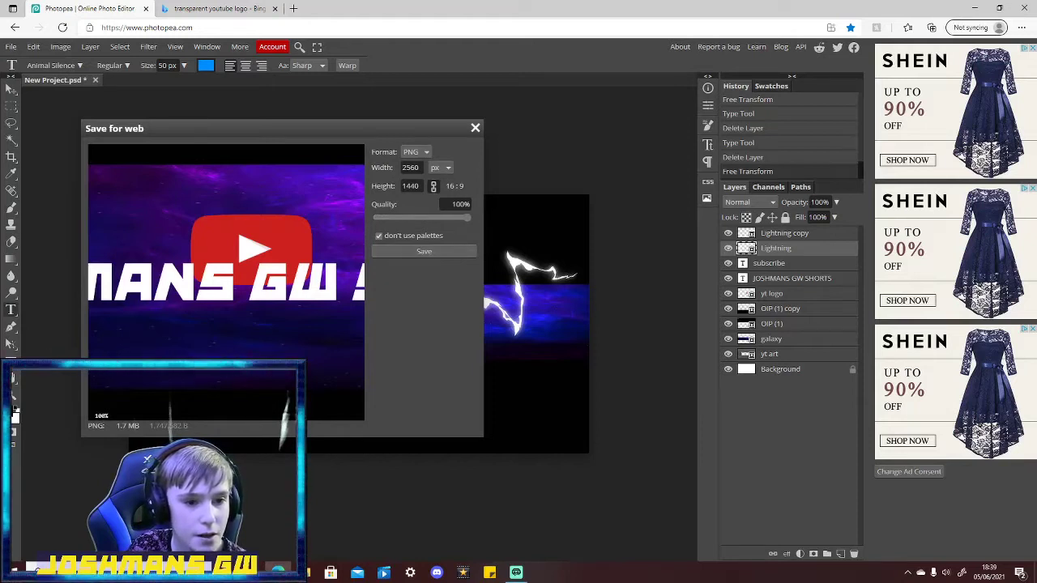
{"action": "left_click_drag", "start_coordinate": [226, 281], "coordinate": [356, 206]}
{"action": "scroll", "coordinate": [536, 324], "scroll_direction": "down", "scroll_amount": 2}
{"action": "scroll", "coordinate": [226, 282], "scroll_direction": "down", "scroll_amount": 5}
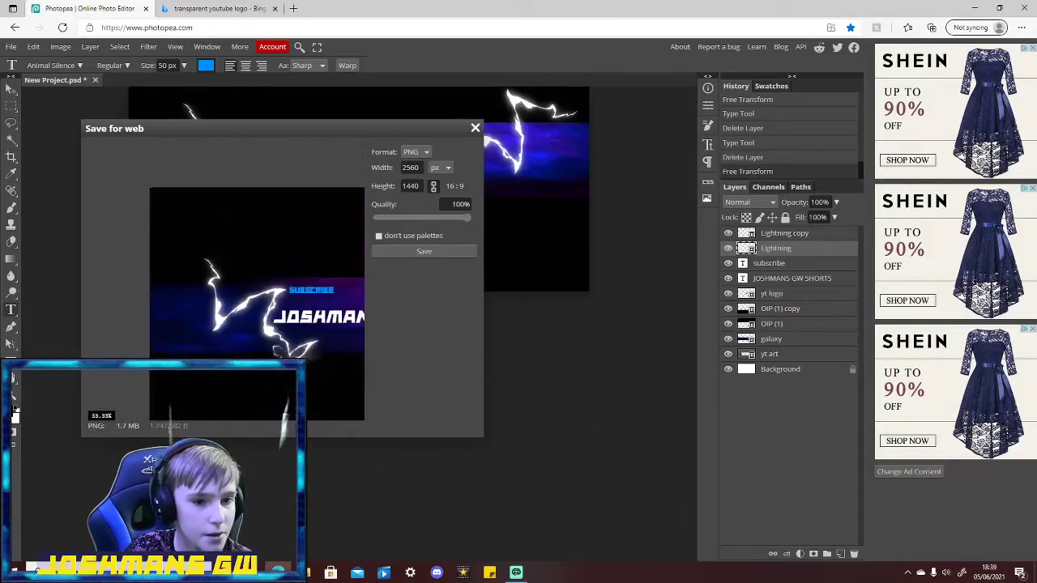
{"action": "right_click", "coordinate": [268, 280]}
{"action": "left_click", "coordinate": [312, 292]}
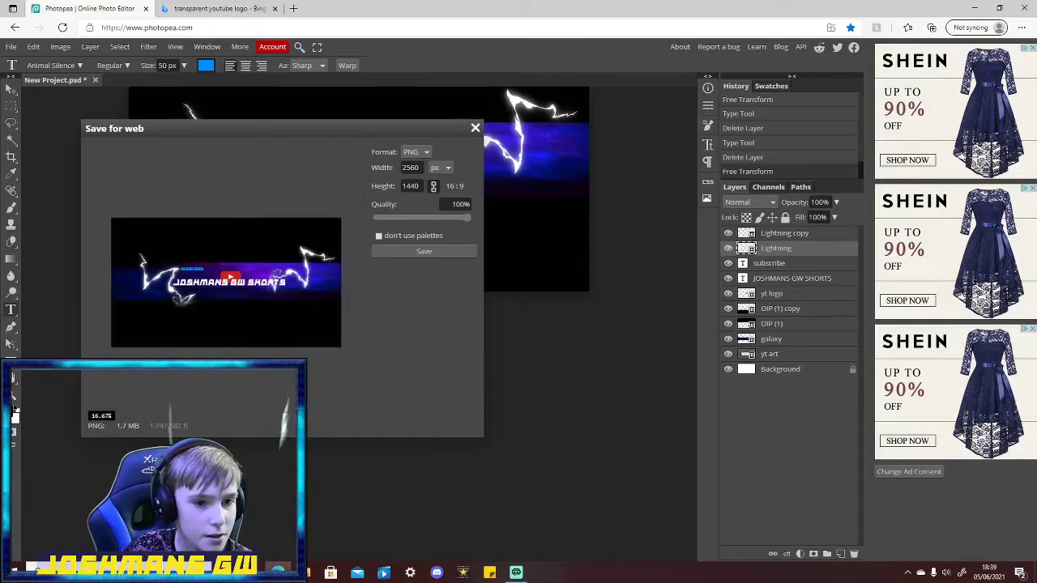
{"action": "left_click", "coordinate": [560, 8]}
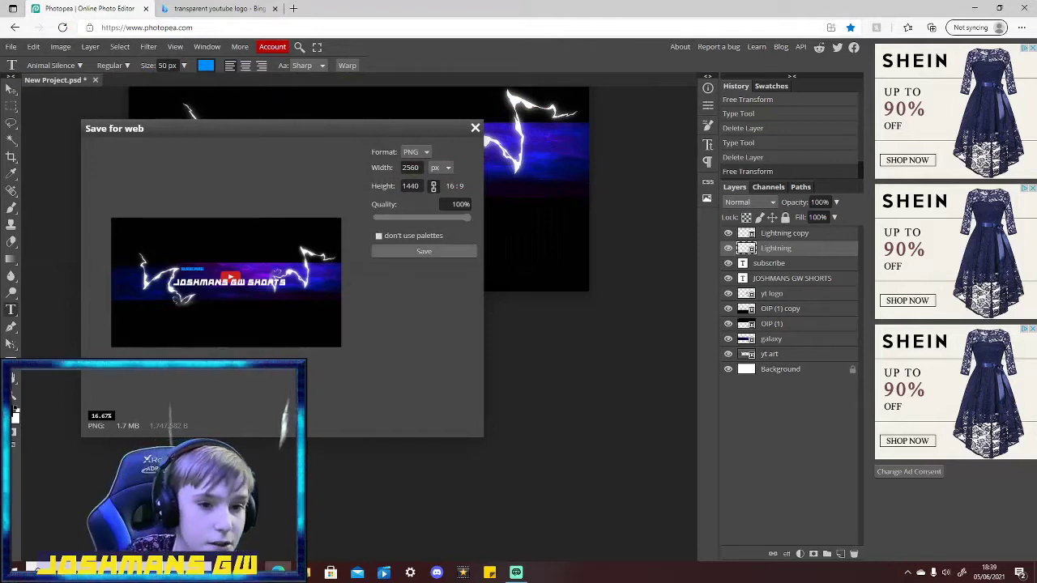
{"action": "left_click", "coordinate": [424, 251]}
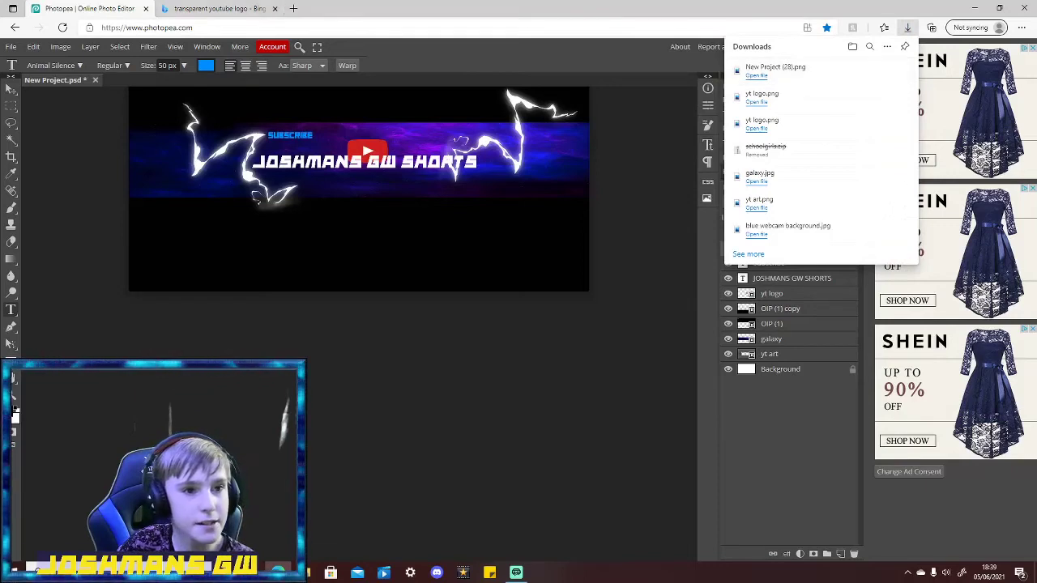
Close the Bing logo search and the Photopea project, leaving the site without saving the changes.
{"action": "left_click", "coordinate": [275, 8]}
{"action": "left_click", "coordinate": [146, 8]}
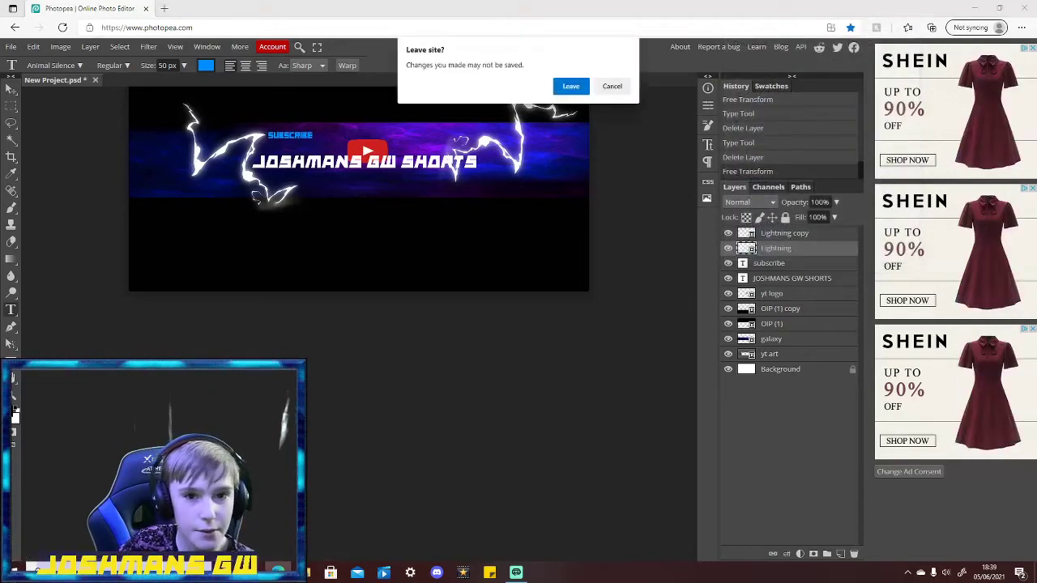
{"action": "left_click", "coordinate": [570, 86]}
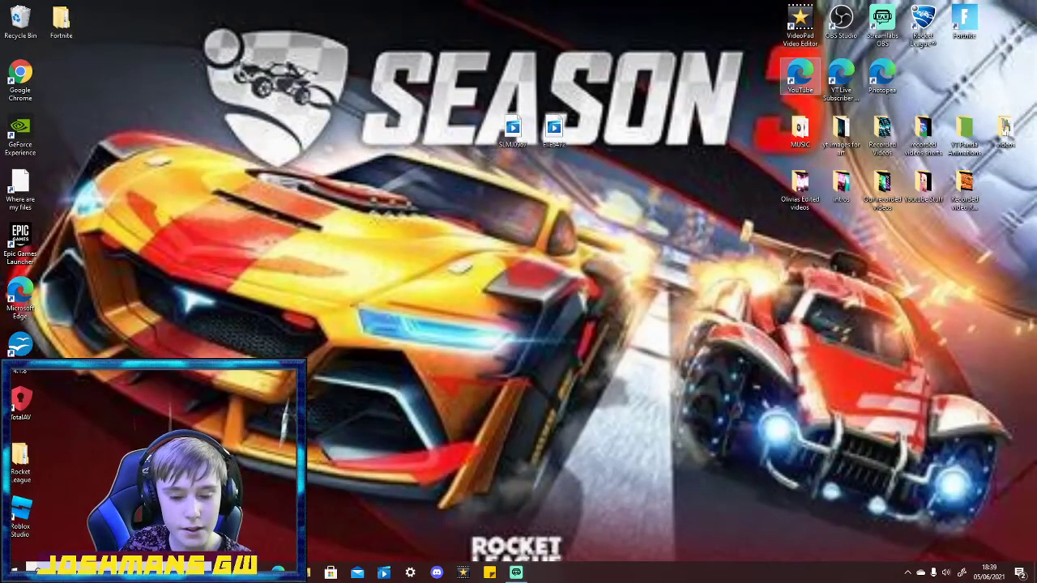
Open YouTube from the desktop and switch to the channel's account.
{"action": "double_click", "coordinate": [799, 77]}
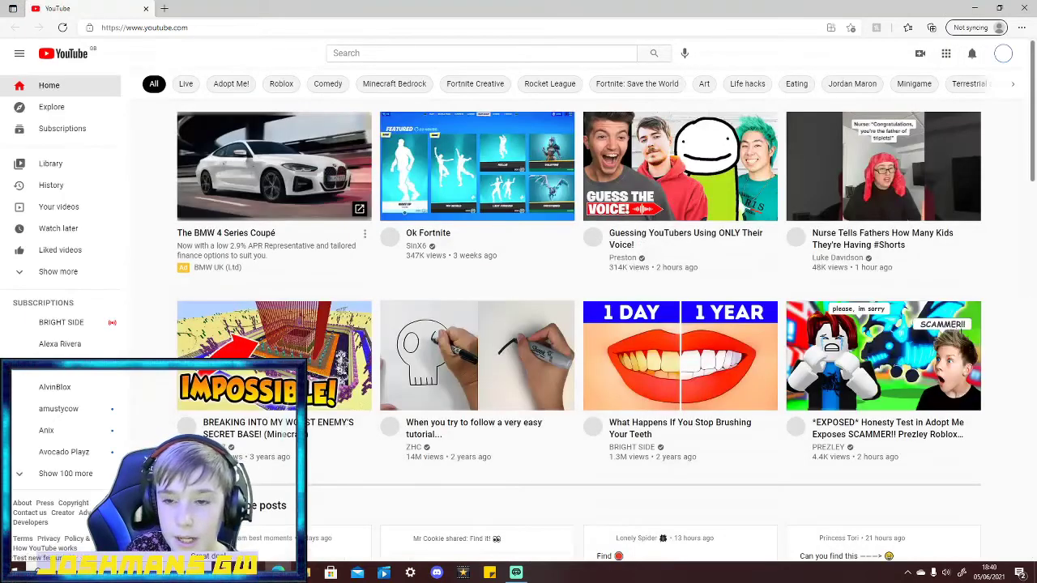
{"action": "left_click", "coordinate": [1002, 53]}
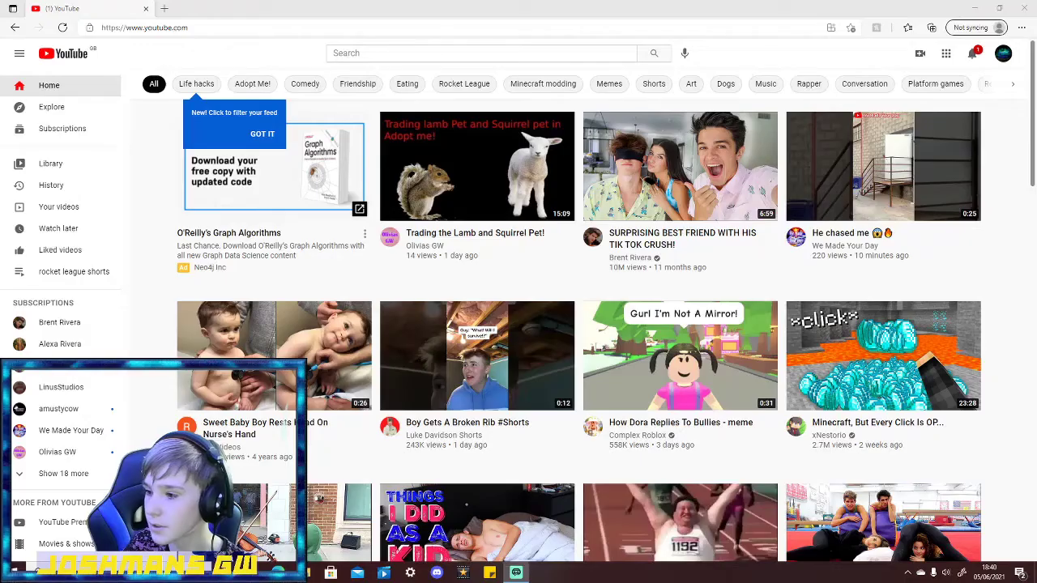
{"action": "left_click", "coordinate": [972, 54]}
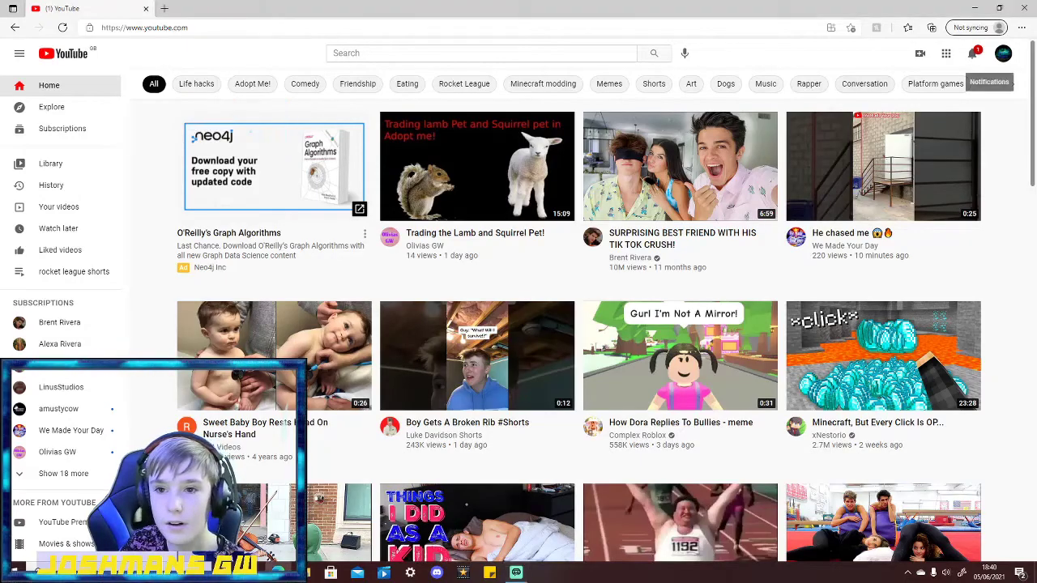
Open the video "Trading the Lamb and Squirrel Pet!" from the home feed and like it.
{"action": "left_click", "coordinate": [828, 116]}
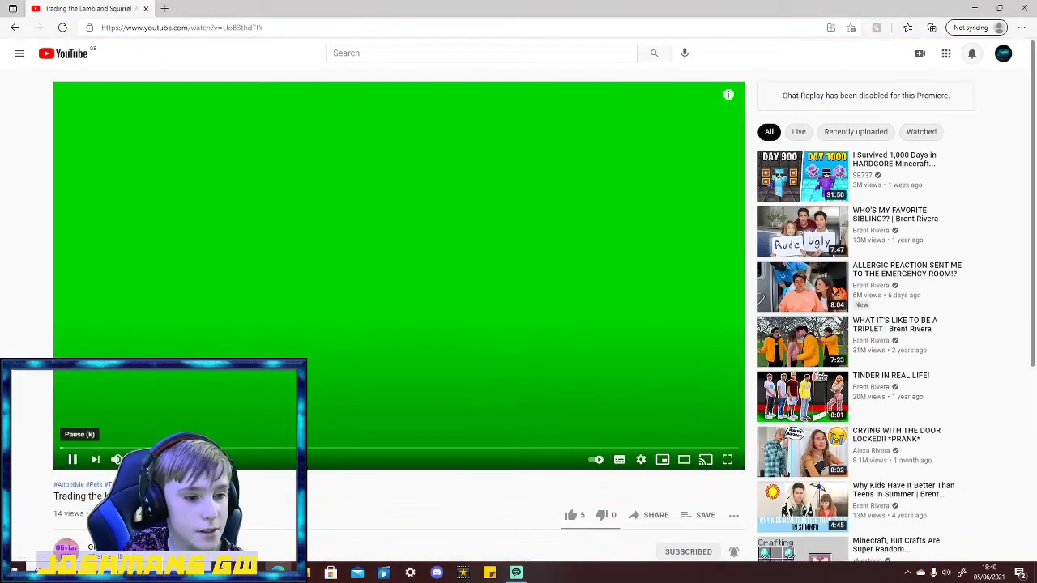
{"action": "scroll", "coordinate": [397, 243], "scroll_direction": "down", "scroll_amount": 3}
{"action": "left_click", "coordinate": [570, 280]}
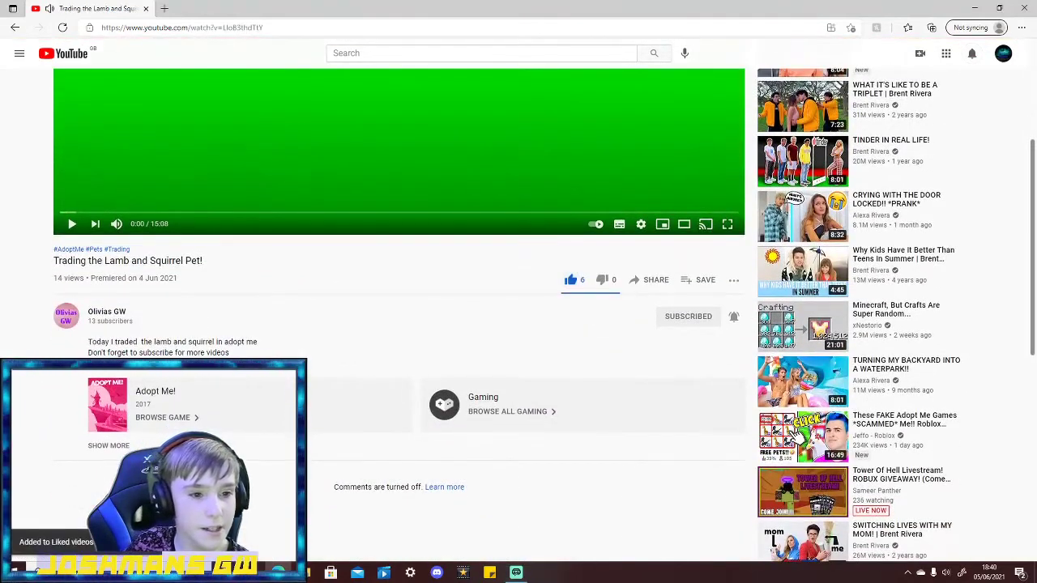
{"action": "scroll", "coordinate": [397, 243], "scroll_direction": "up", "scroll_amount": 3}
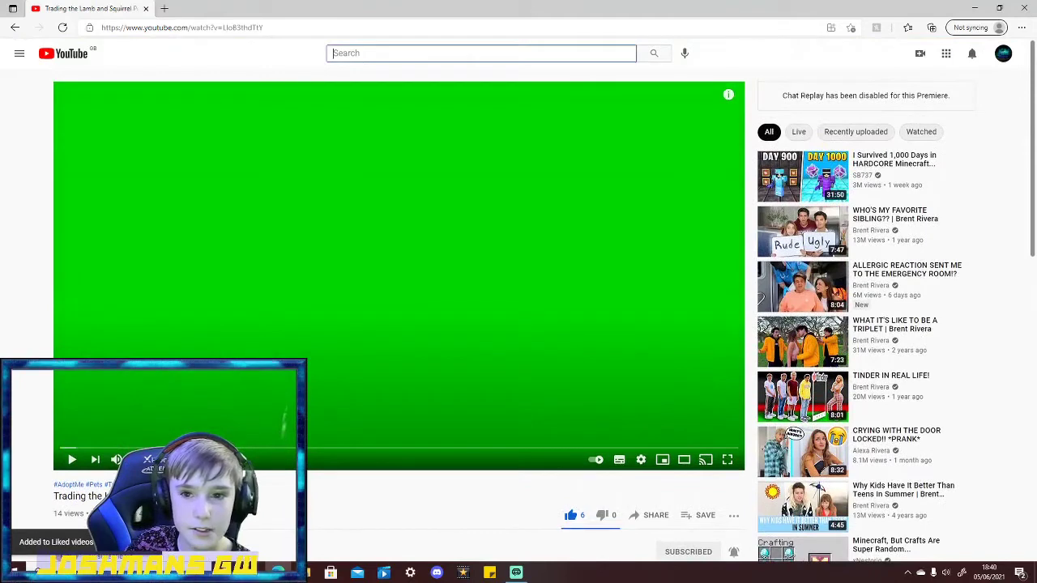
Go to the signed-in account's own channel page, JoshmansGW shorts.
{"action": "left_click", "coordinate": [1003, 53]}
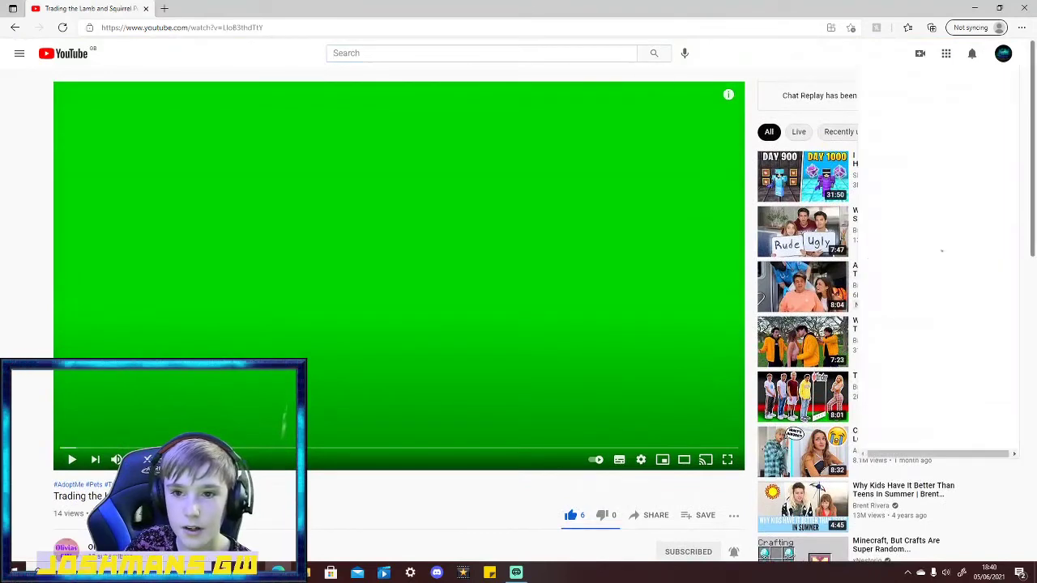
{"action": "left_click", "coordinate": [1003, 53]}
{"action": "left_click", "coordinate": [1002, 52]}
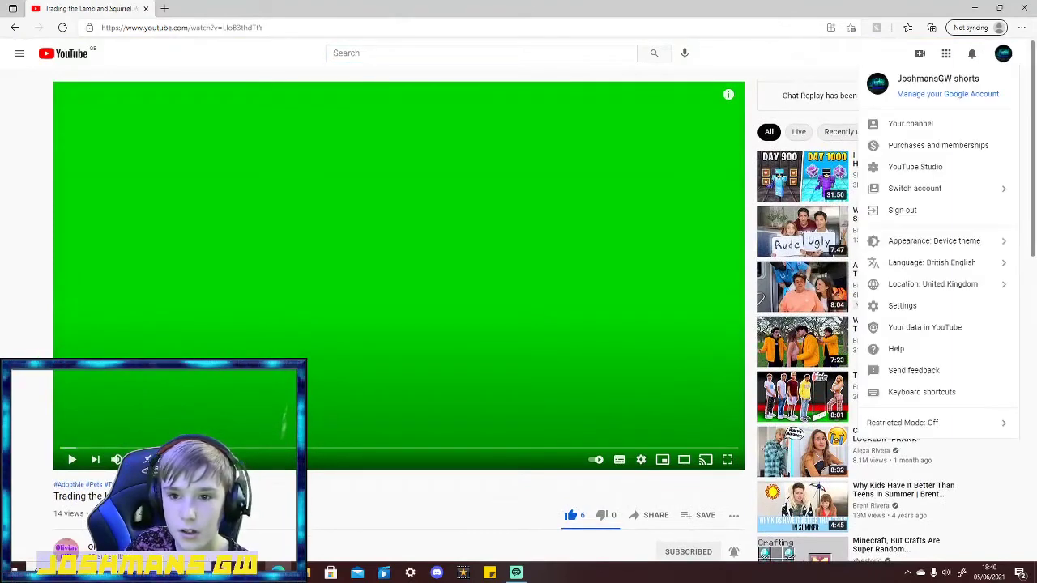
{"action": "left_click", "coordinate": [910, 123]}
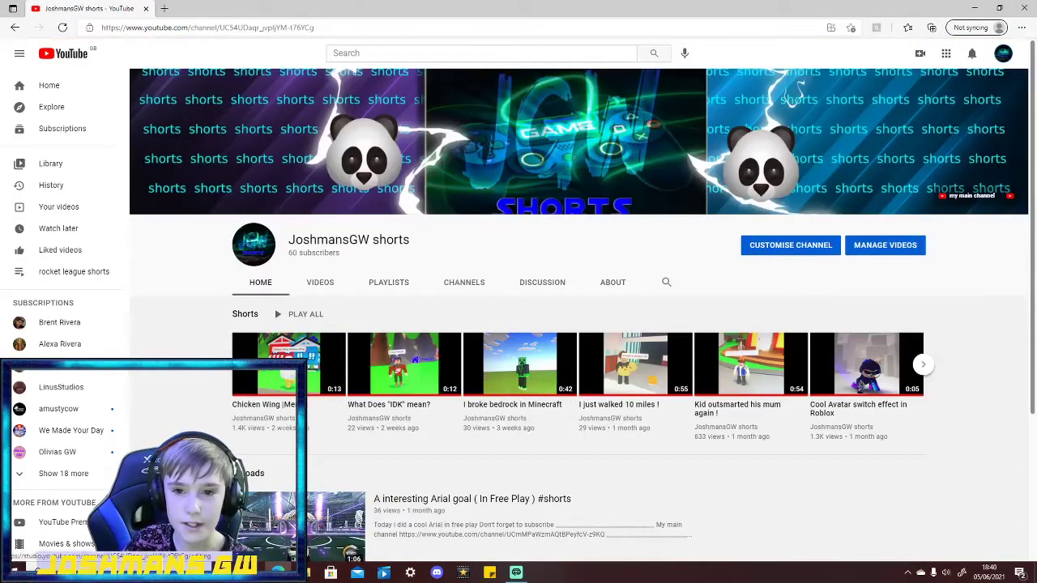
{"action": "left_click", "coordinate": [324, 372]}
{"action": "left_click", "coordinate": [274, 9]}
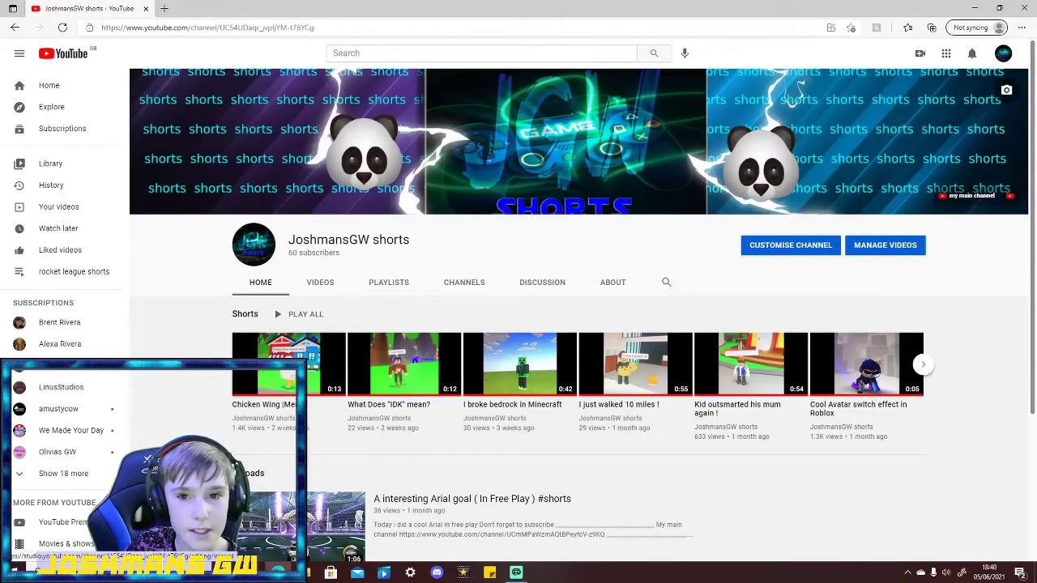
Open the channel's customisation page in YouTube Studio and show its branding settings.
{"action": "left_click", "coordinate": [789, 244]}
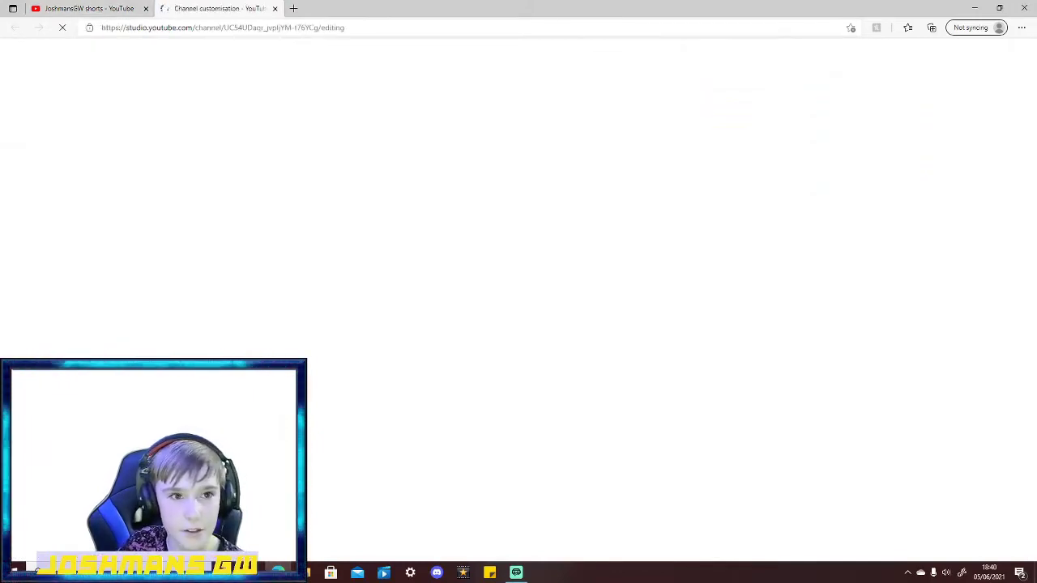
{"action": "key", "text": "ctrl+w"}
{"action": "left_click", "coordinate": [789, 245]}
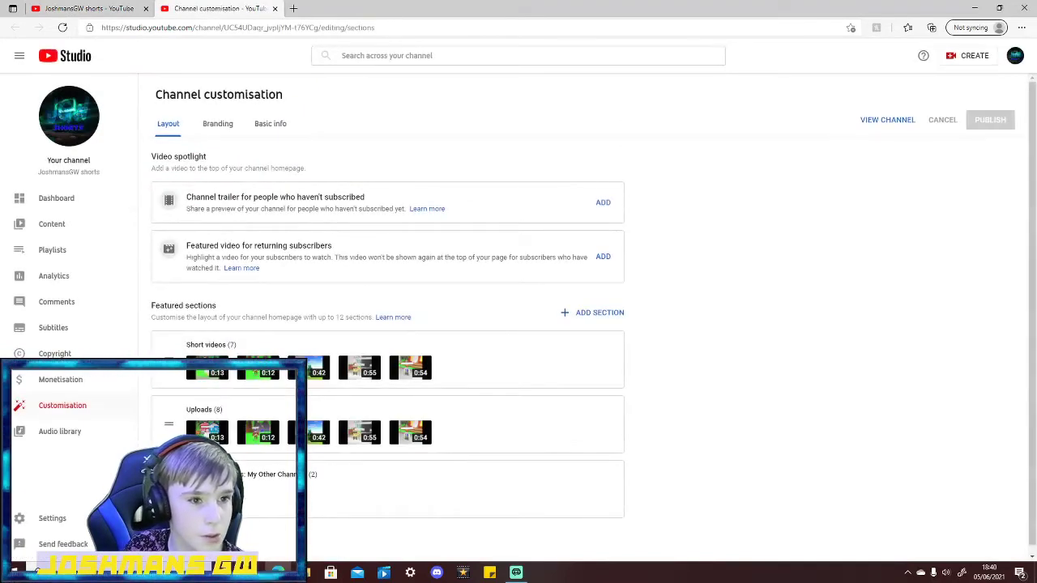
{"action": "left_click", "coordinate": [63, 405]}
{"action": "left_click", "coordinate": [217, 123]}
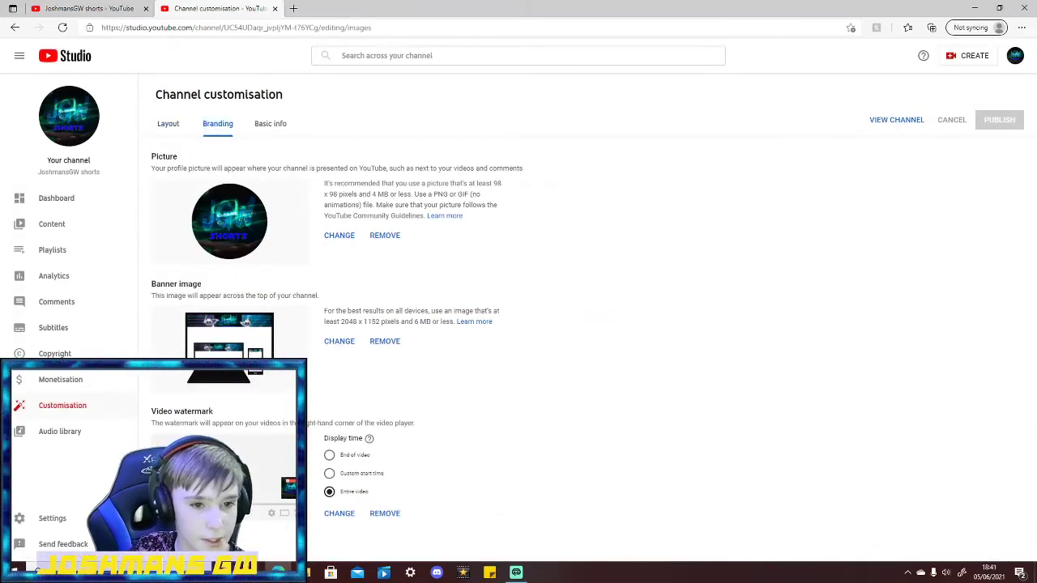
Replace the channel's banner image with the newest New Project (28) PNG from Downloads, keeping the full crop, and publish the change.
{"action": "left_click", "coordinate": [339, 341]}
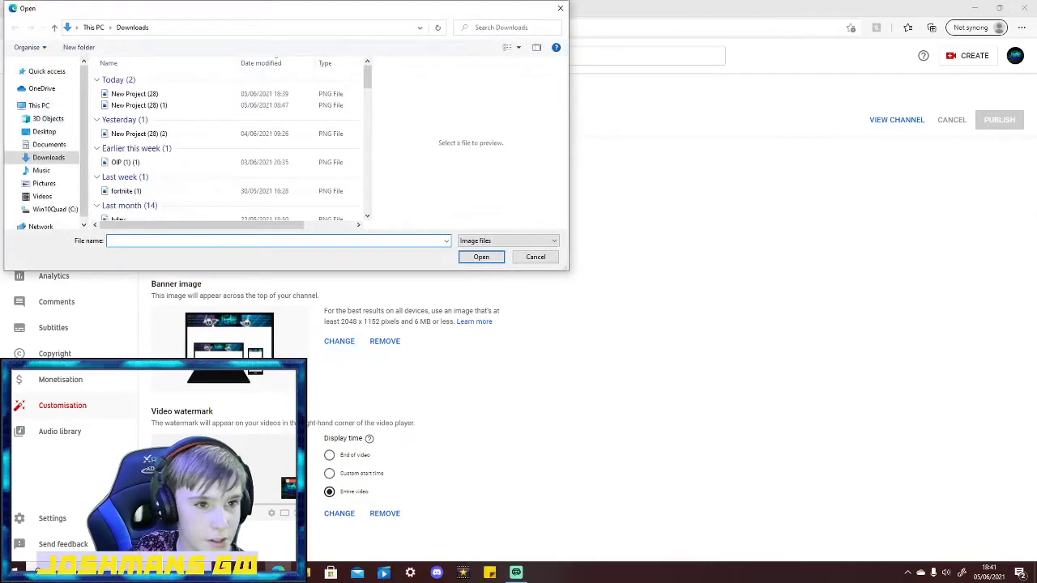
{"action": "double_click", "coordinate": [134, 94]}
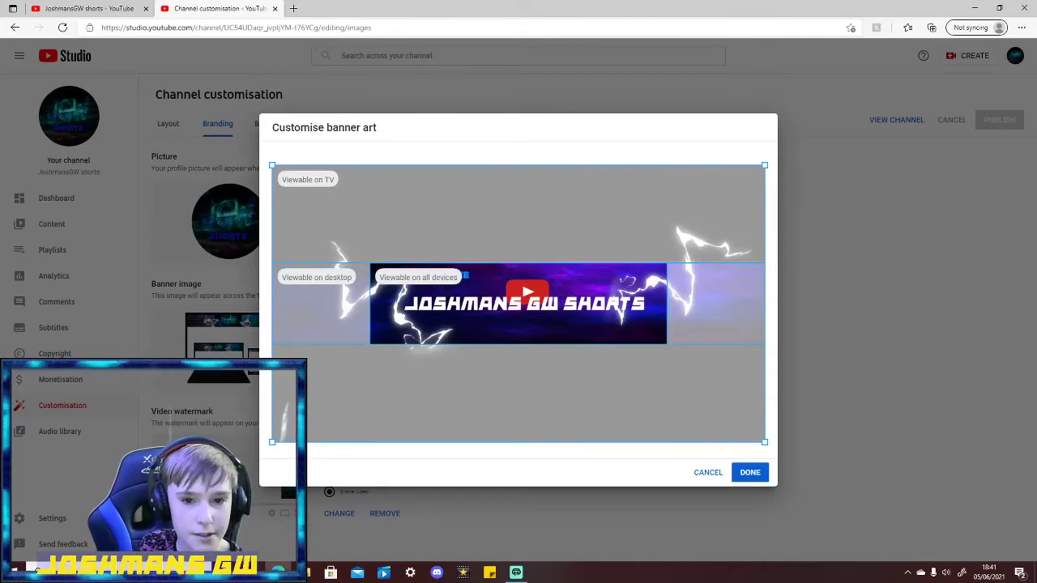
{"action": "left_click", "coordinate": [750, 473]}
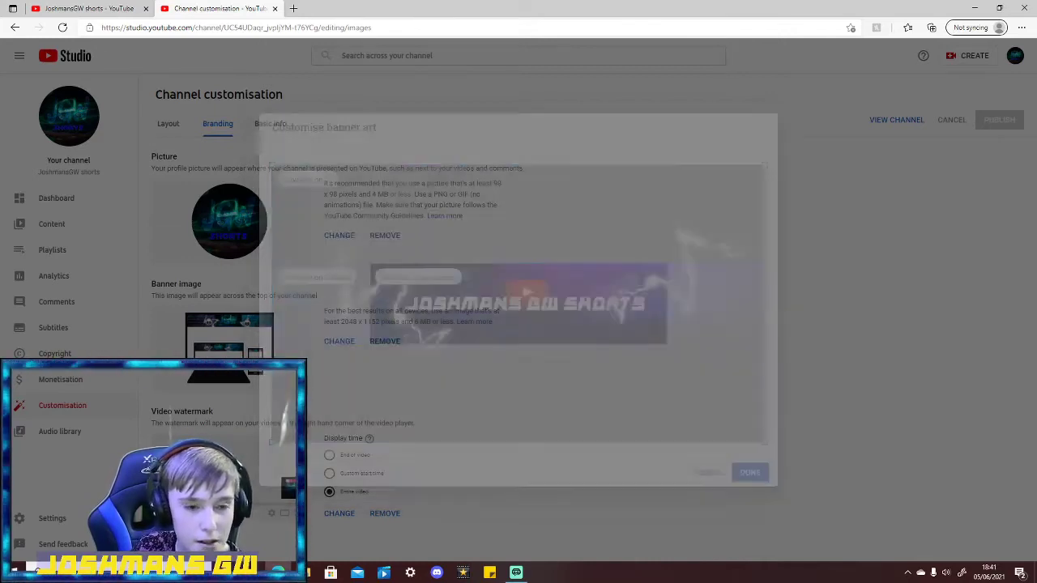
{"action": "left_click", "coordinate": [998, 120]}
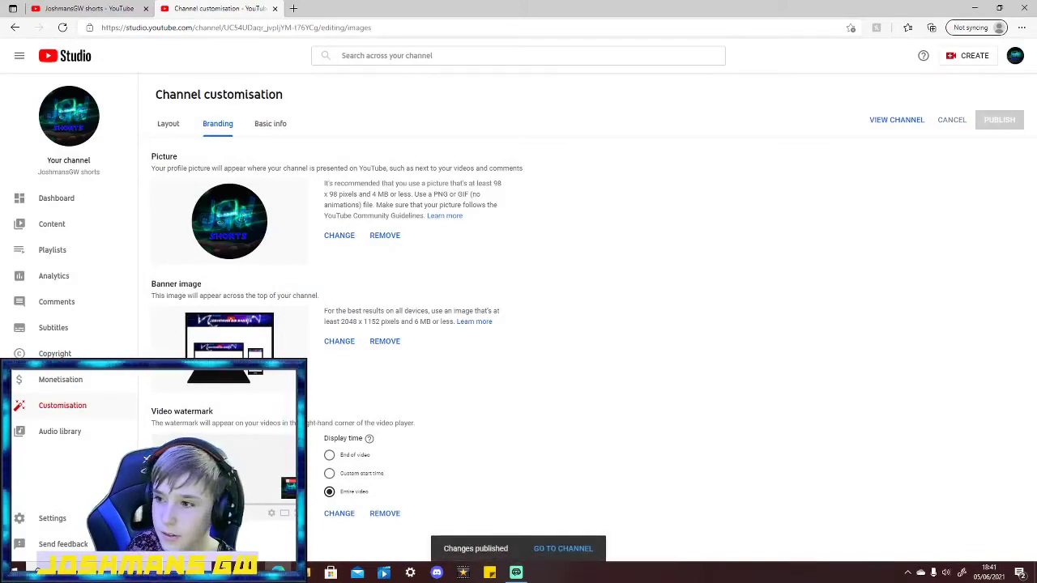
View the published channel page with its new banner and close the old channel and customisation tabs.
{"action": "left_click", "coordinate": [895, 120]}
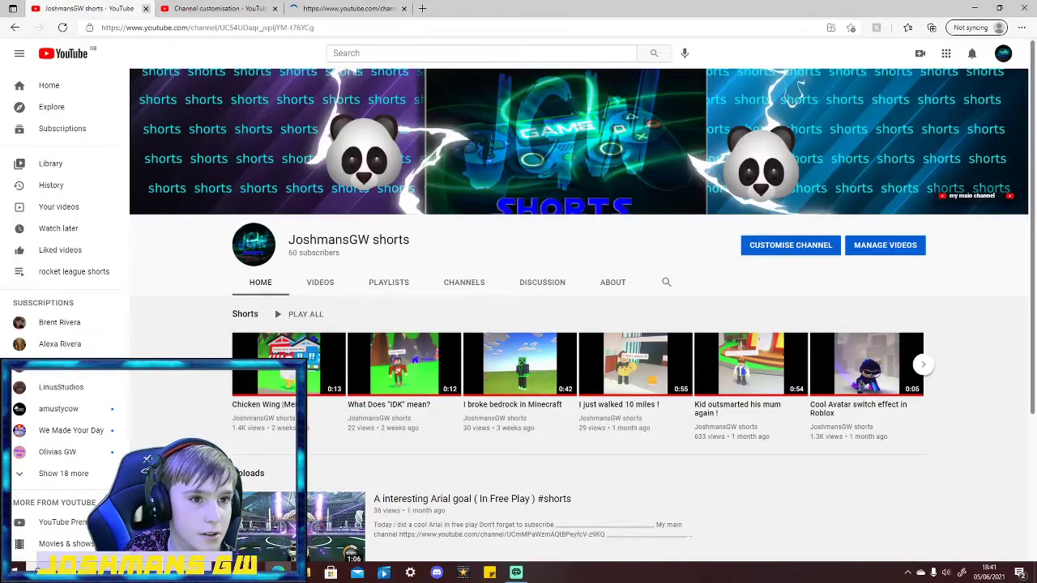
{"action": "left_click", "coordinate": [146, 8]}
{"action": "left_click", "coordinate": [146, 8]}
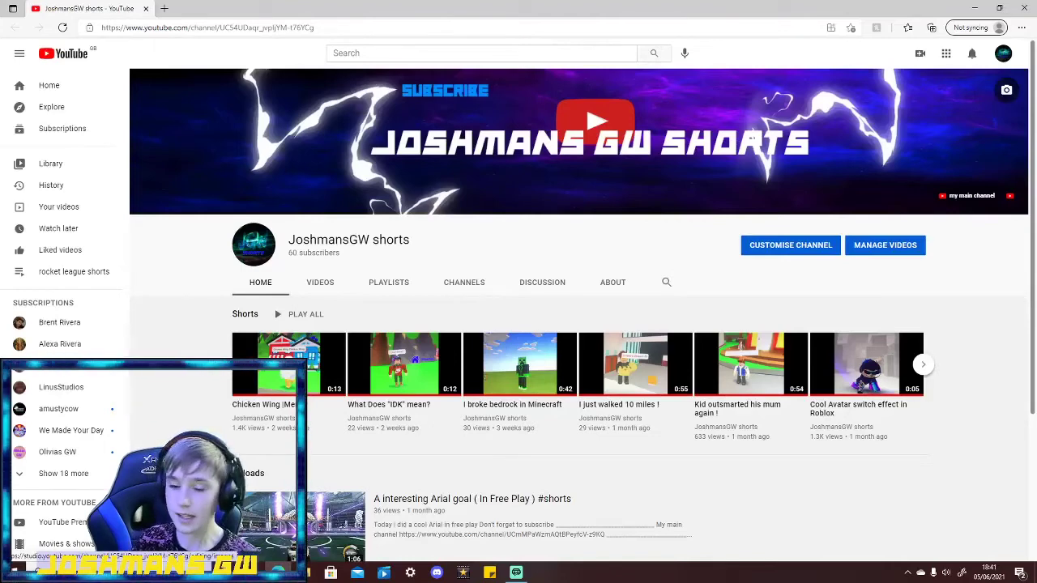
Switch to the main Joshman's GW channel page, pause its trailer and look over the banner, uploads and popular uploads.
{"action": "key", "text": "alt+Tab"}
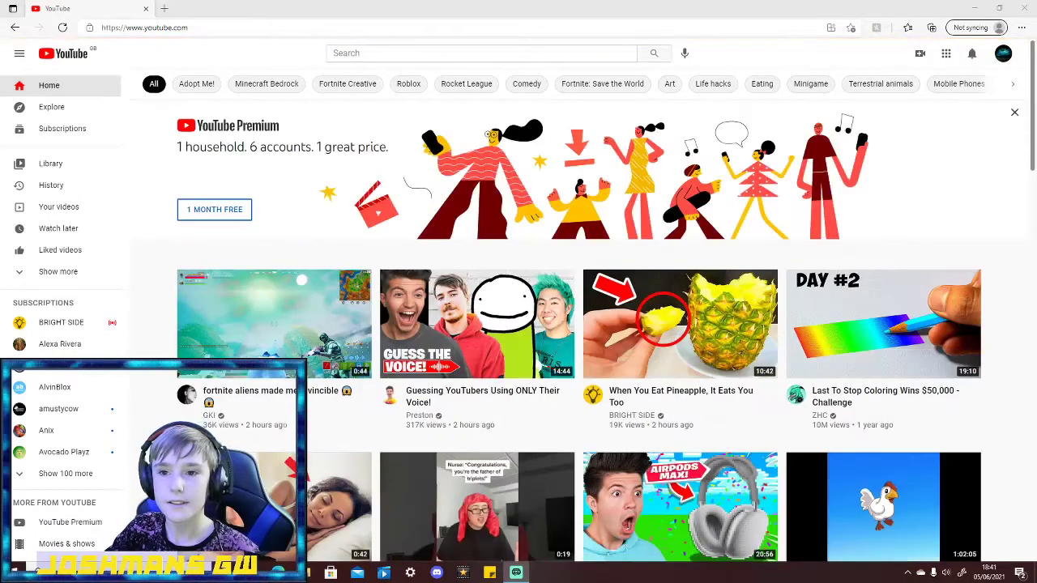
{"action": "left_click", "coordinate": [1003, 52]}
{"action": "left_click", "coordinate": [910, 123]}
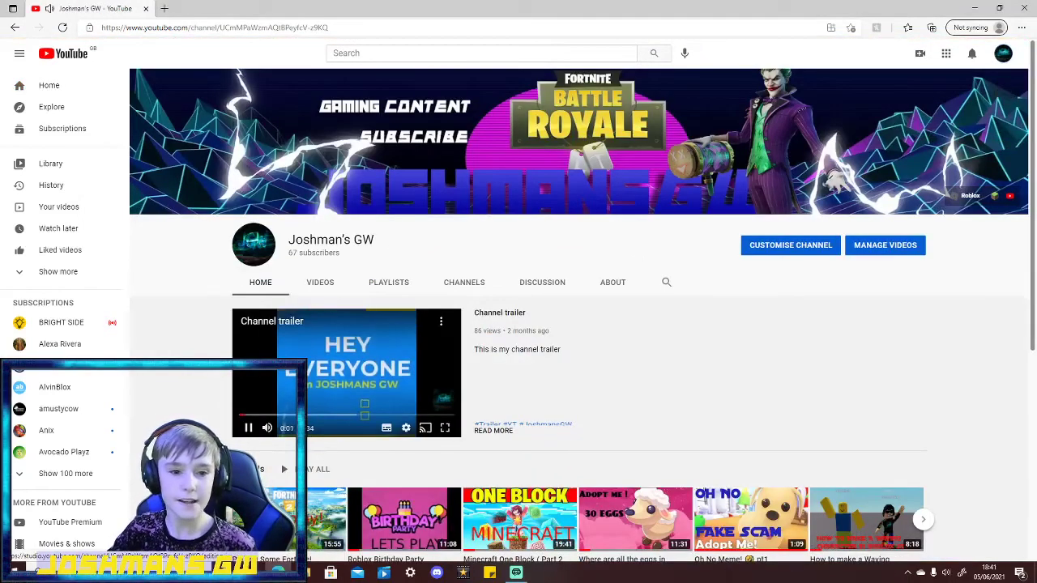
{"action": "left_click", "coordinate": [248, 428]}
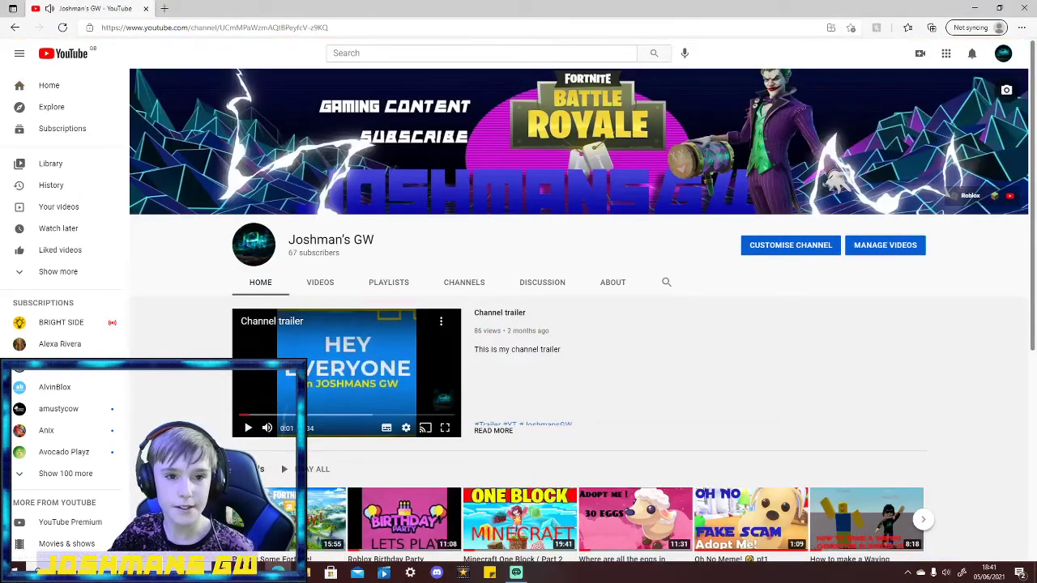
{"action": "scroll", "coordinate": [579, 324], "scroll_direction": "down", "scroll_amount": 3}
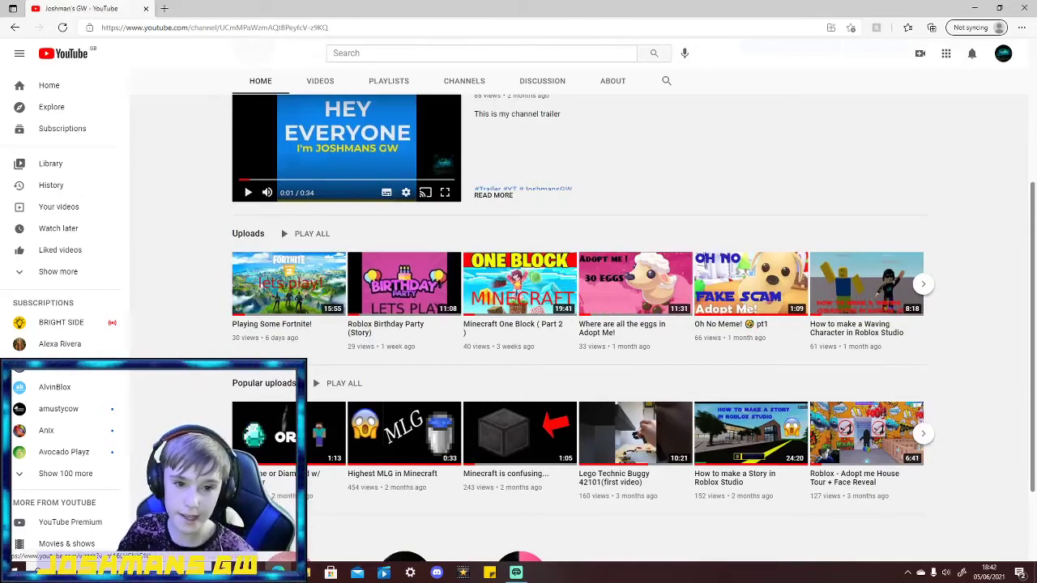
{"action": "scroll", "coordinate": [579, 324], "scroll_direction": "up", "scroll_amount": 3}
{"action": "scroll", "coordinate": [579, 324], "scroll_direction": "down", "scroll_amount": 2}
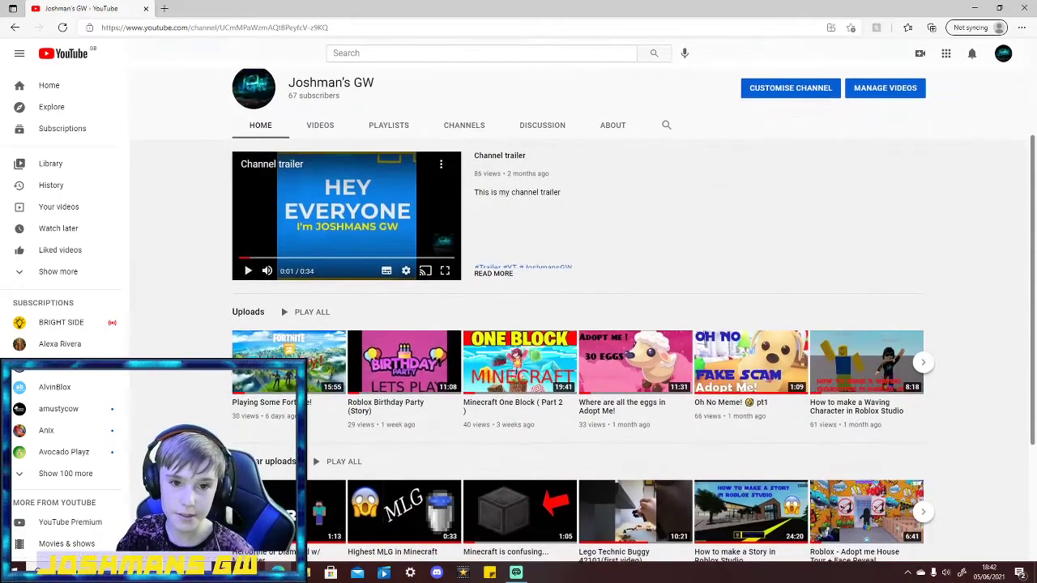
{"action": "scroll", "coordinate": [579, 324], "scroll_direction": "up", "scroll_amount": 2}
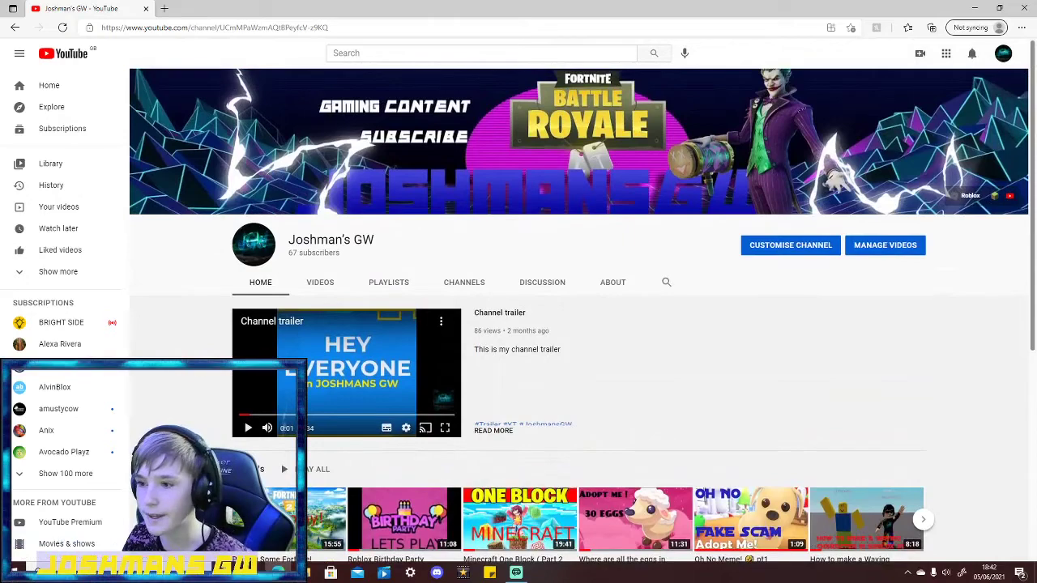
{"action": "scroll", "coordinate": [579, 324], "scroll_direction": "down", "scroll_amount": 3}
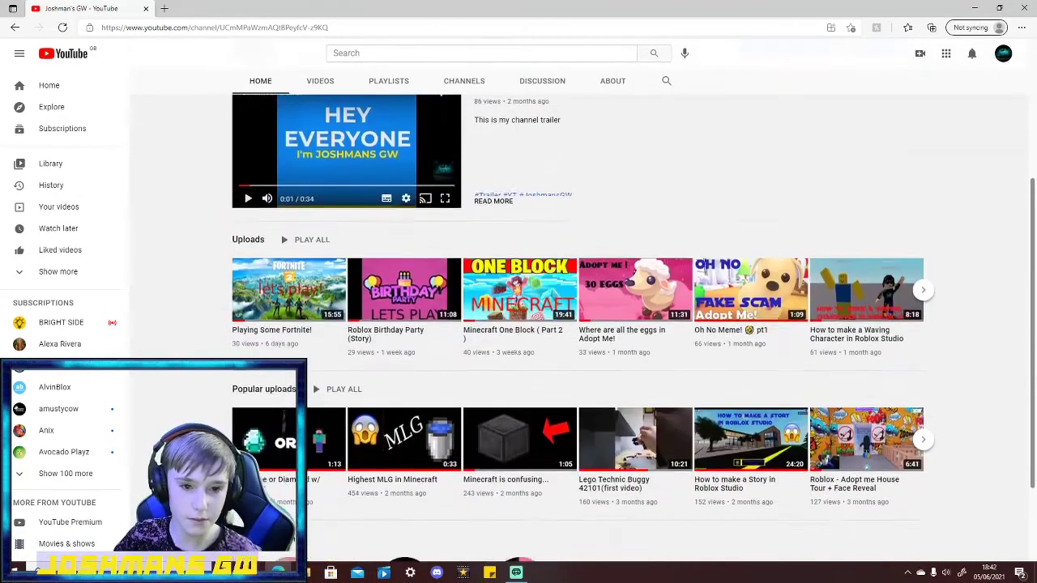